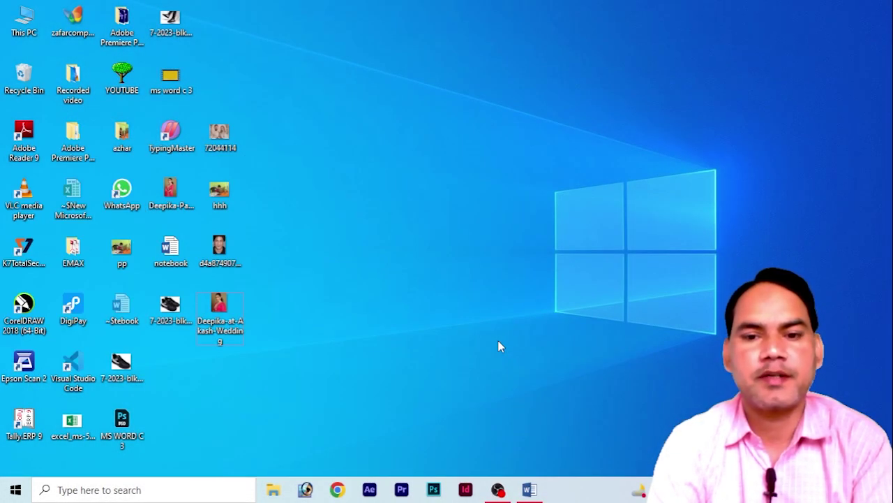
Launch Word from the taskbar to get a blank Document1.
click(528, 490)
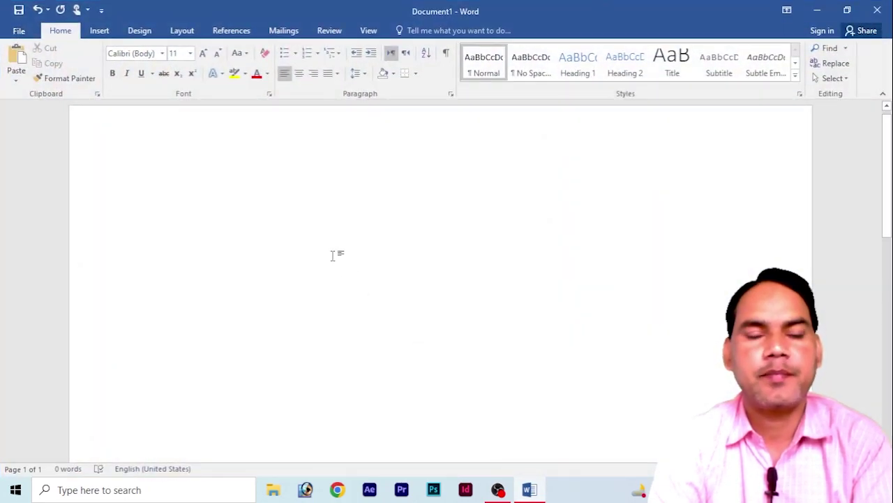
Bring up the Insert ribbon commands for the empty Document1, after a brief visit to Home.
click(100, 32)
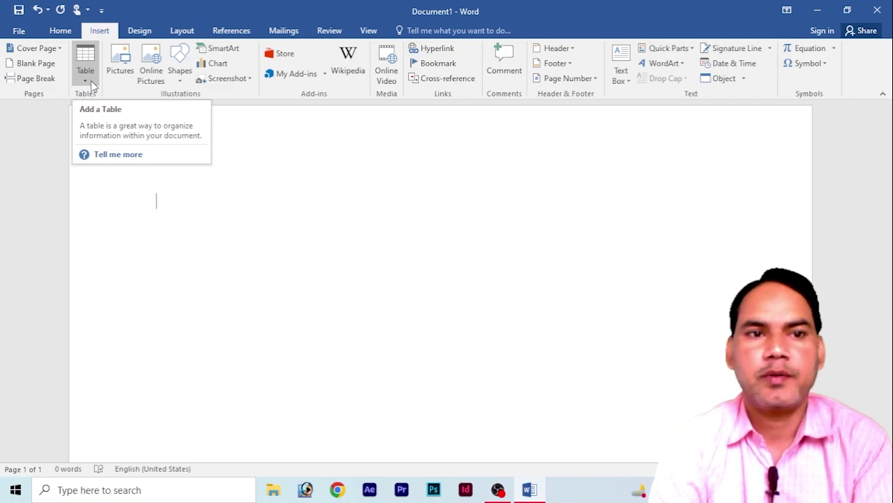
click(61, 30)
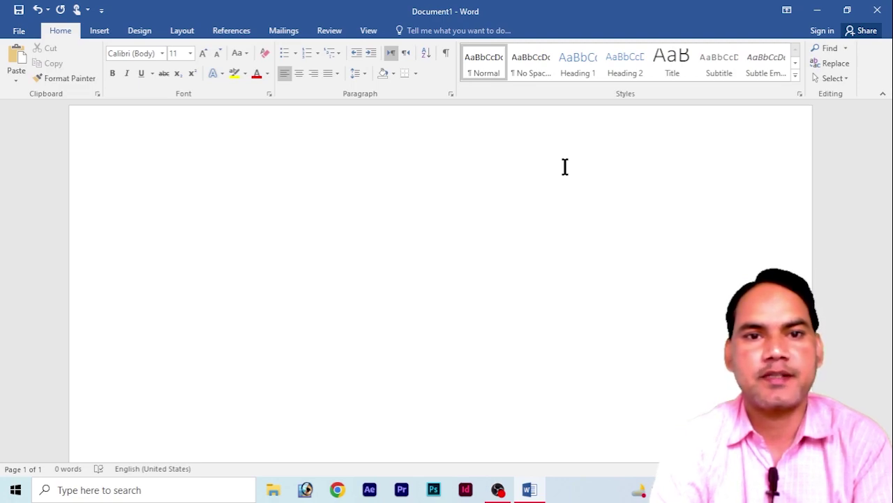
click(102, 35)
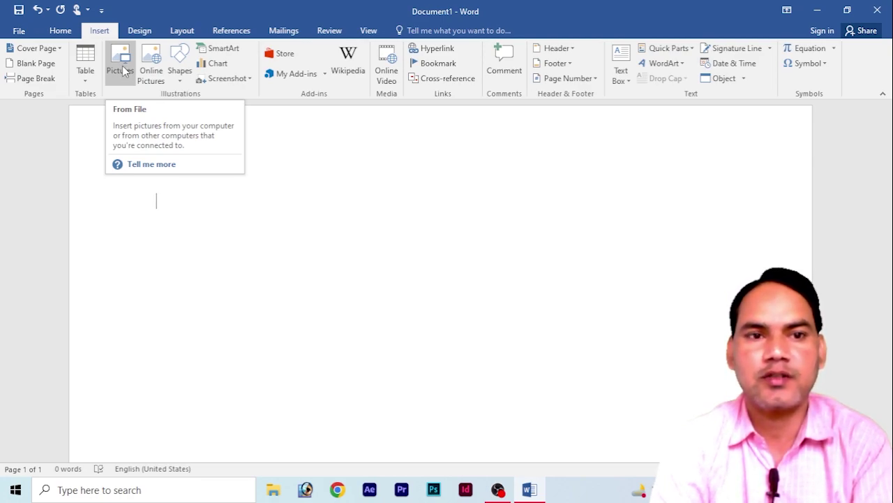
Insert the red-saree portrait from the Desktop and shrink it to 7.57 by 5.05 inches.
click(123, 70)
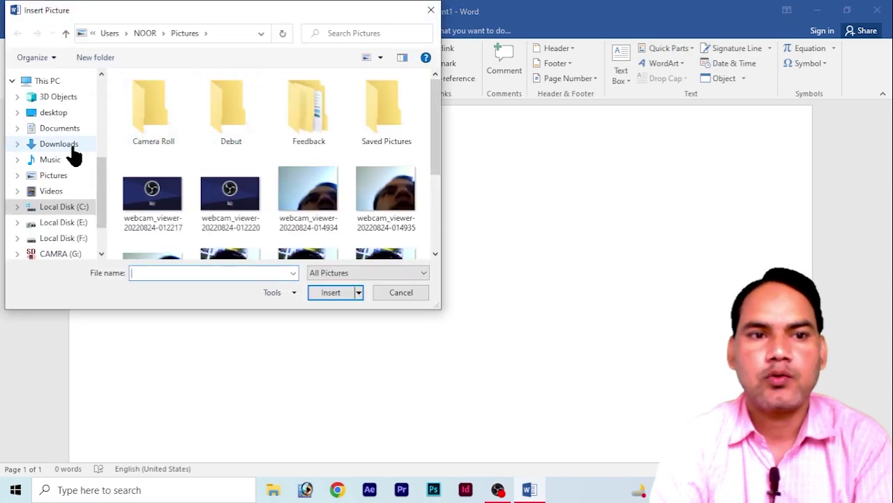
click(54, 112)
drag(434, 112, 436, 225)
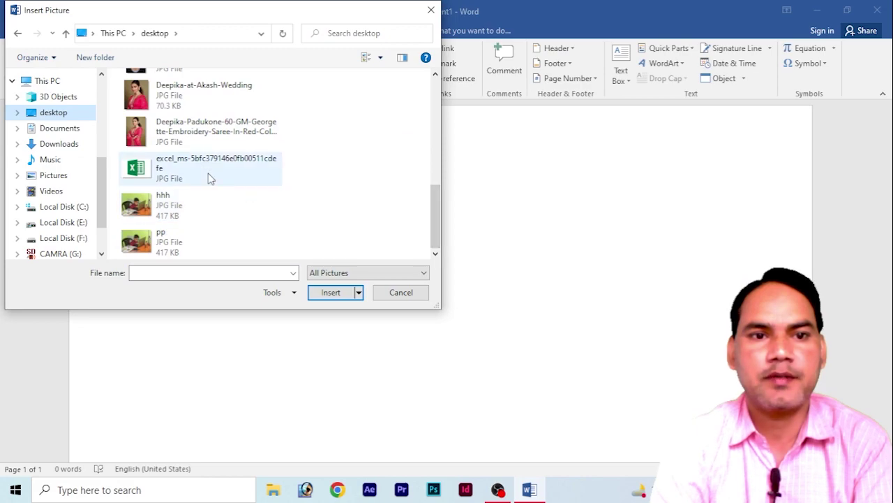
click(185, 133)
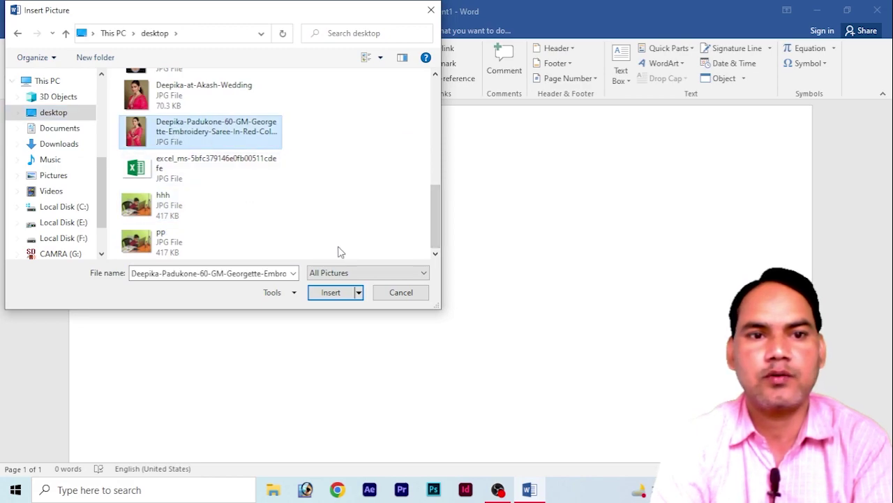
click(335, 292)
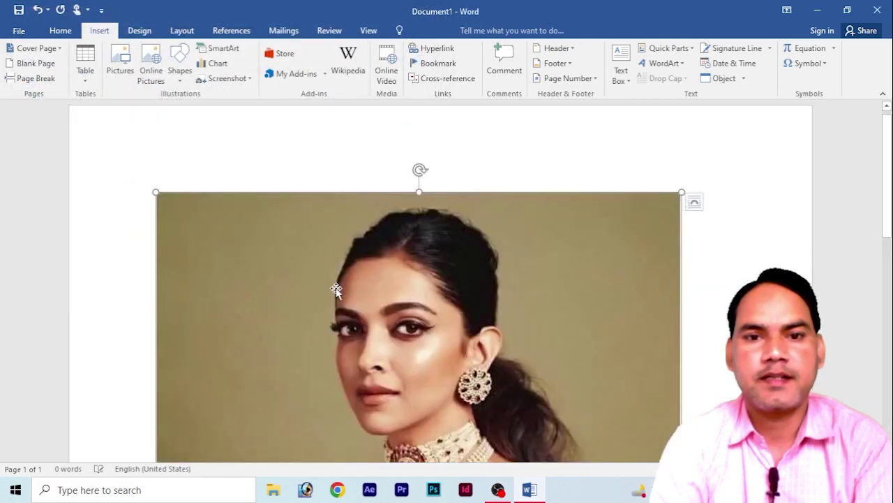
drag(682, 192, 511, 318)
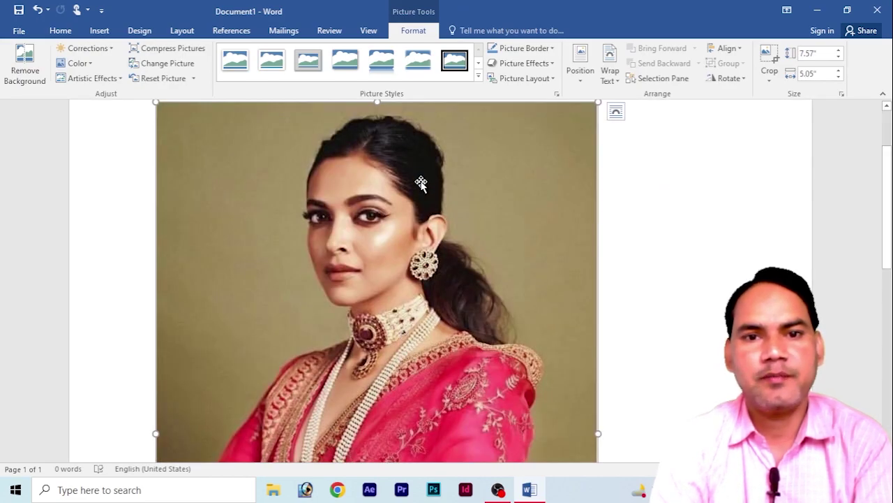
drag(443, 249, 422, 227)
Set the portrait's wrapping to Behind Text and drag it right and down.
click(460, 272)
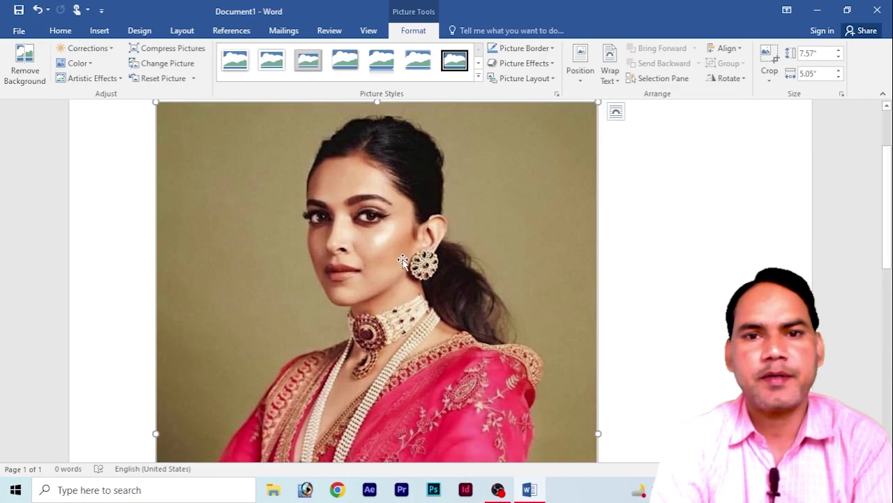
mouse_move(610, 71)
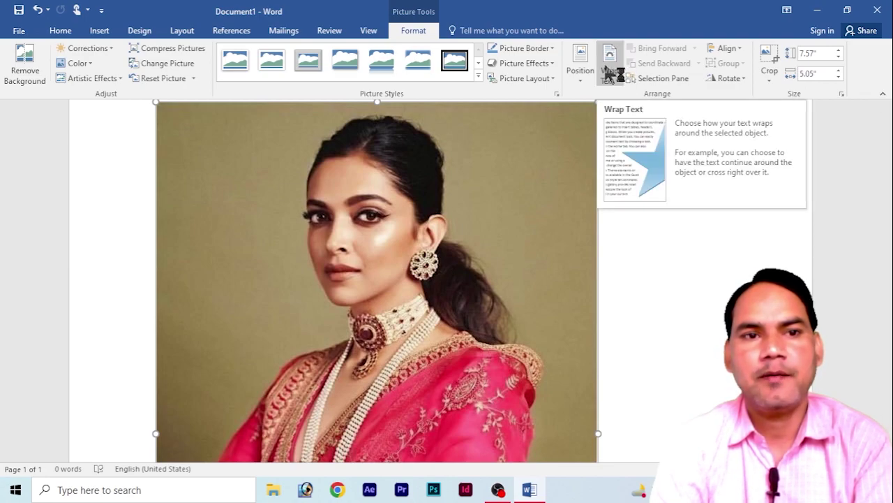
click(615, 112)
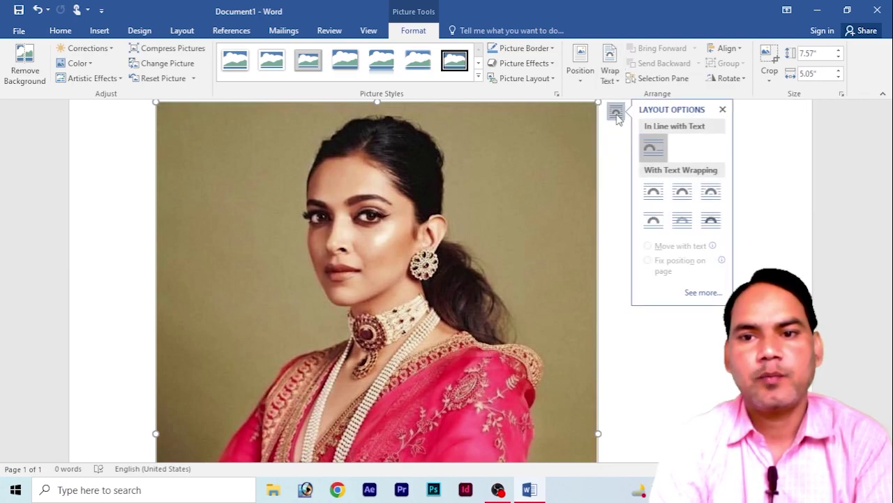
click(683, 221)
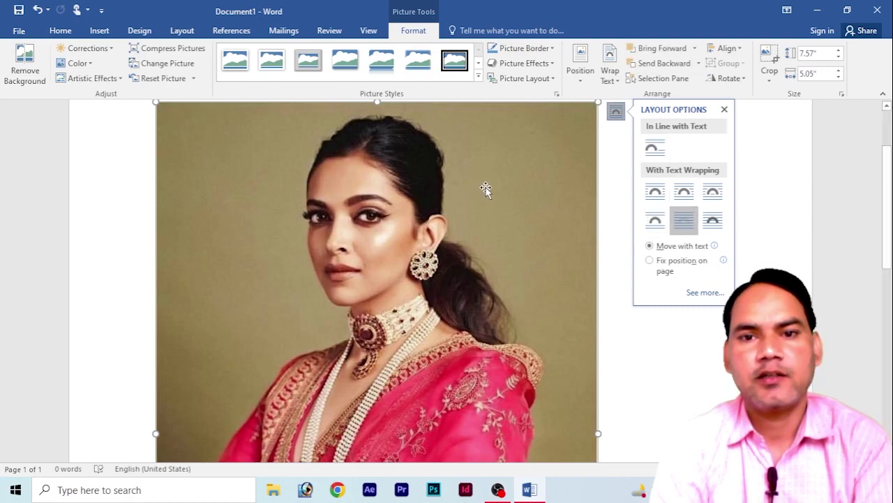
drag(486, 189, 517, 211)
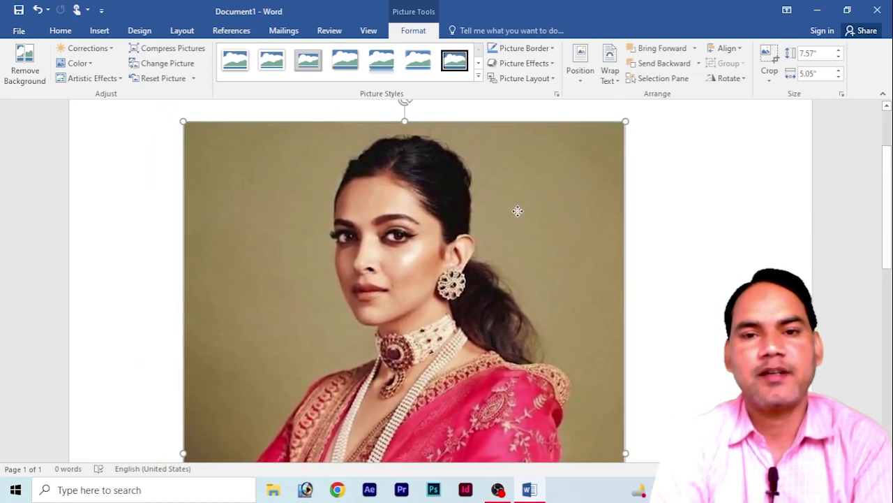
drag(517, 211, 543, 215)
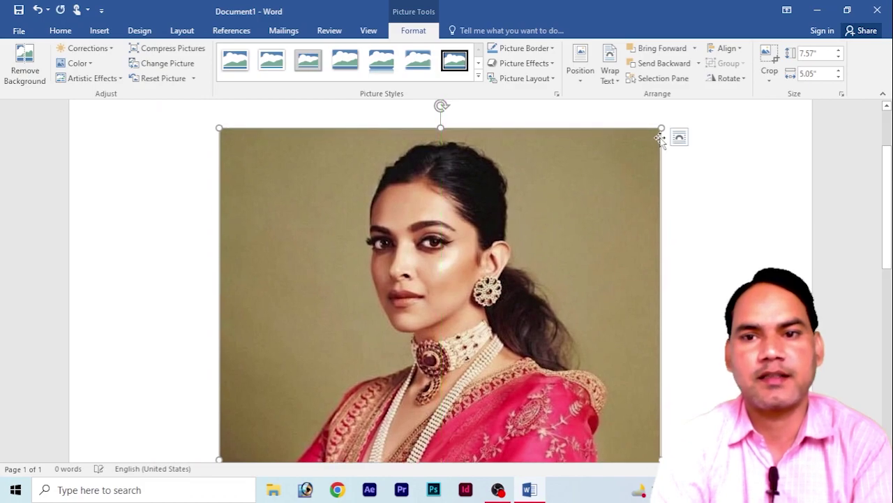
Resize the picture to roughly 5.55 by 4.29 inches and tilt it slightly clockwise.
drag(661, 127, 512, 279)
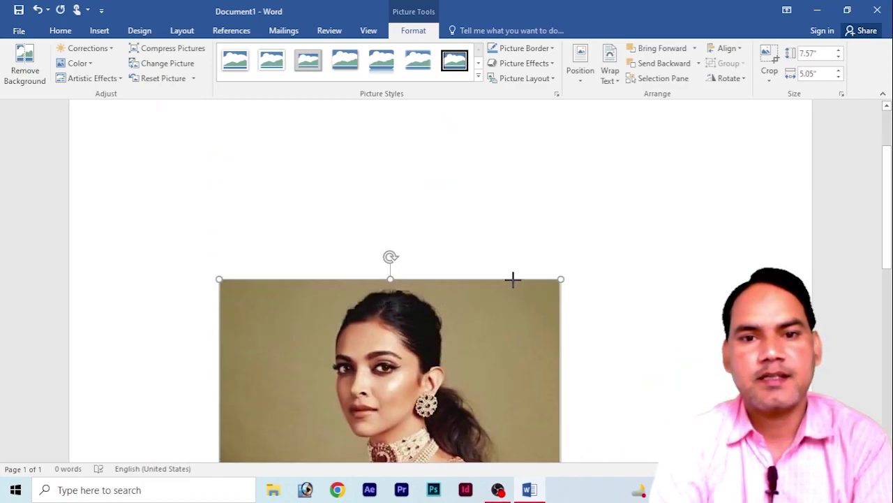
drag(464, 321, 542, 321)
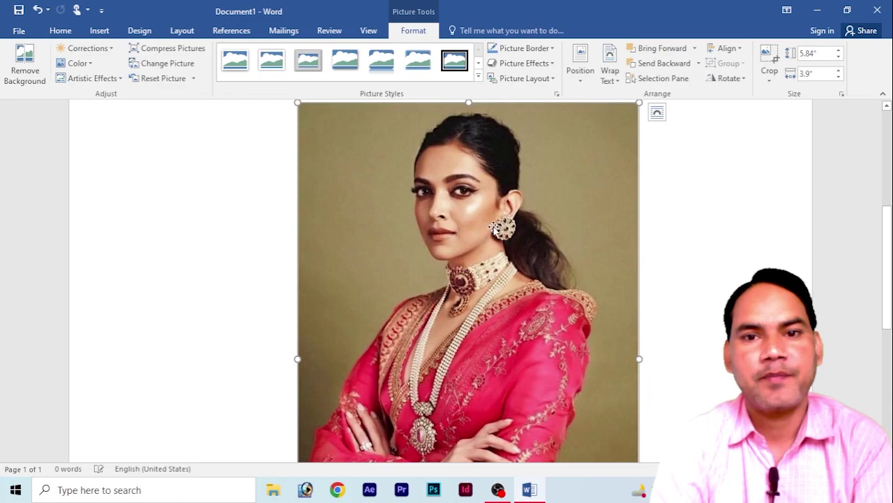
drag(471, 103, 471, 224)
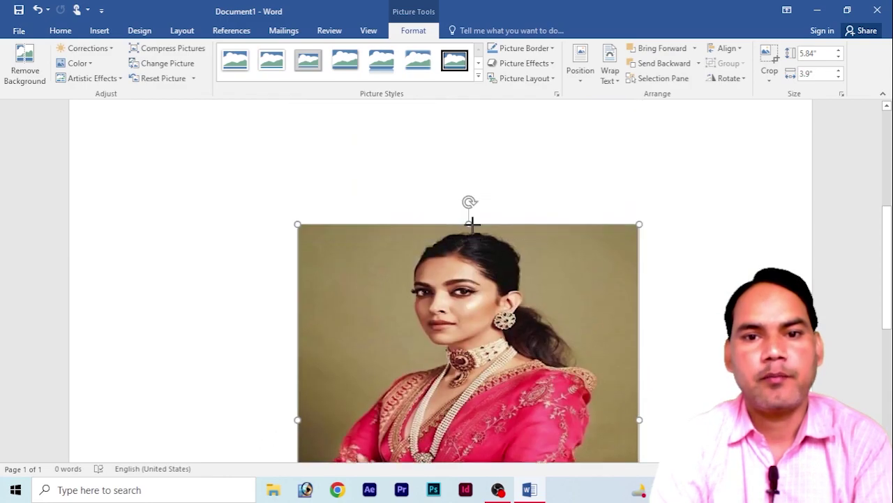
drag(471, 148, 469, 128)
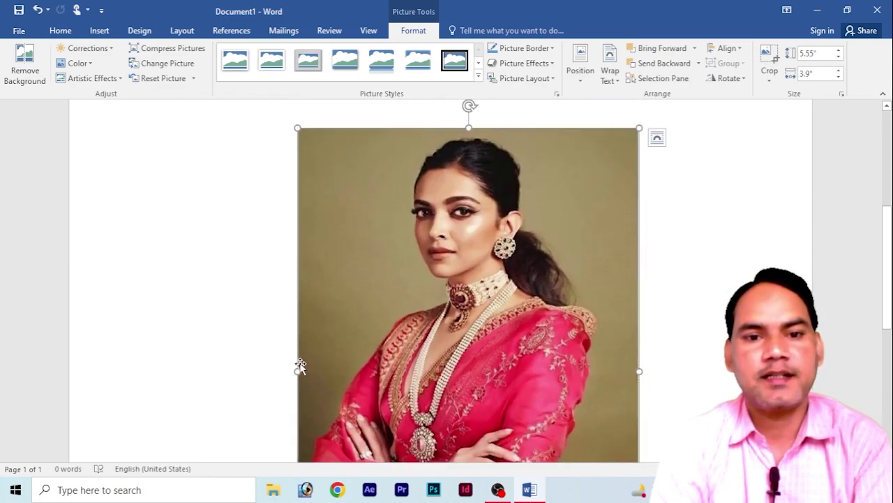
drag(298, 371, 262, 355)
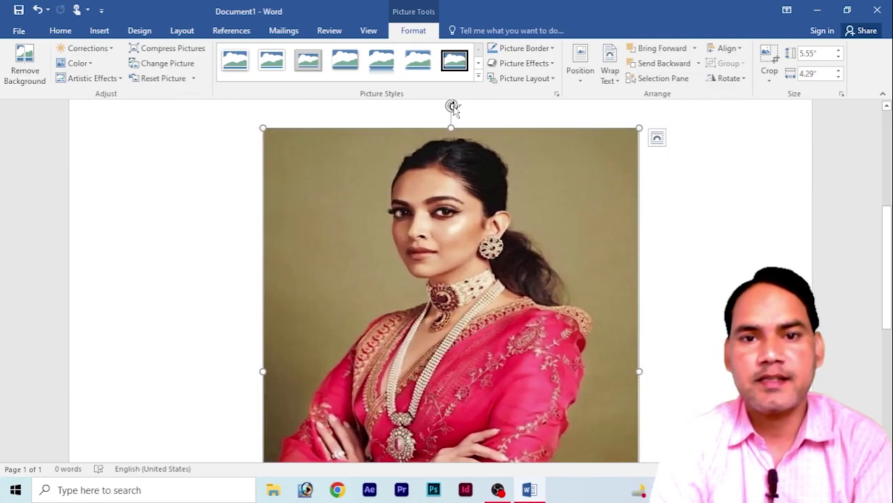
mouse_move(453, 107)
mouse_down()
mouse_move(466, 116)
mouse_move(450, 121)
mouse_up()
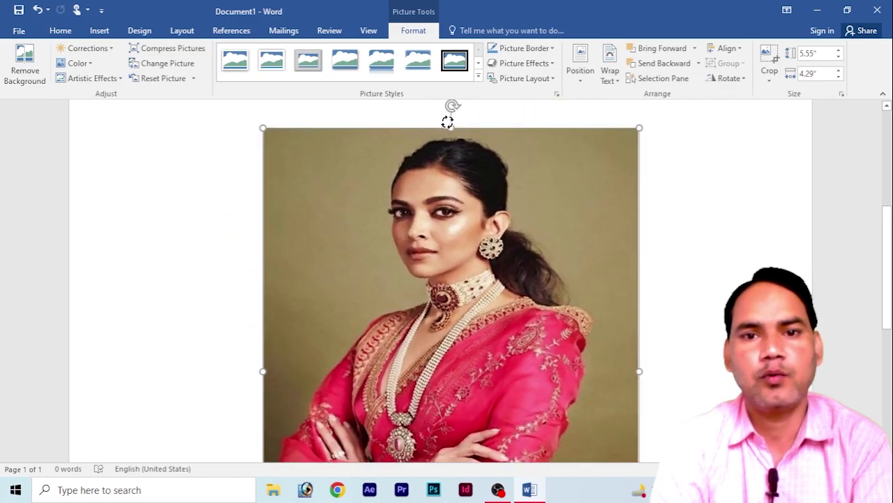
Shrink the portrait to 2.68 by 2.07 inches, centre it, and place it near the page top.
key(Return)
key(Return)
key(Return)
key(Return)
key(Return)
key(Return)
click(484, 389)
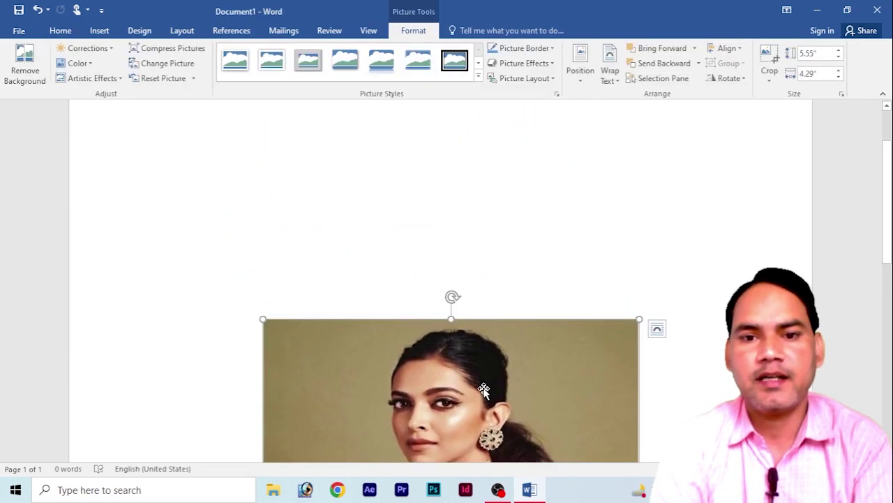
drag(484, 389, 458, 194)
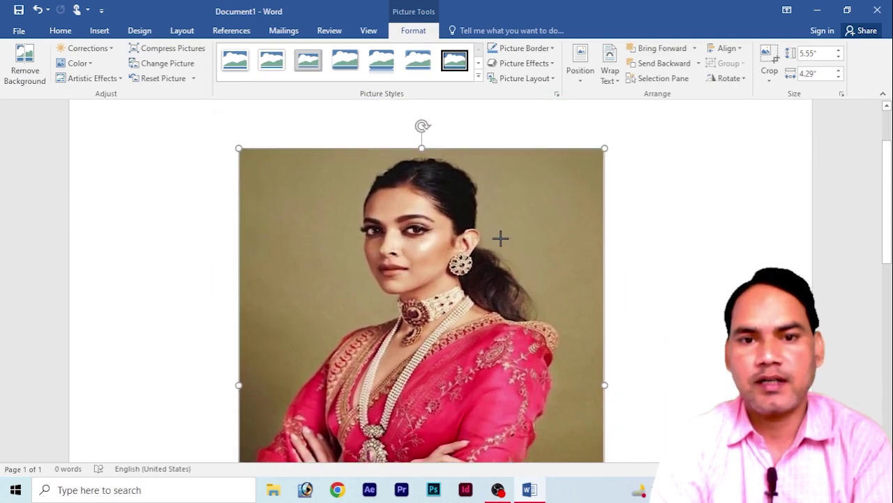
drag(613, 133, 419, 386)
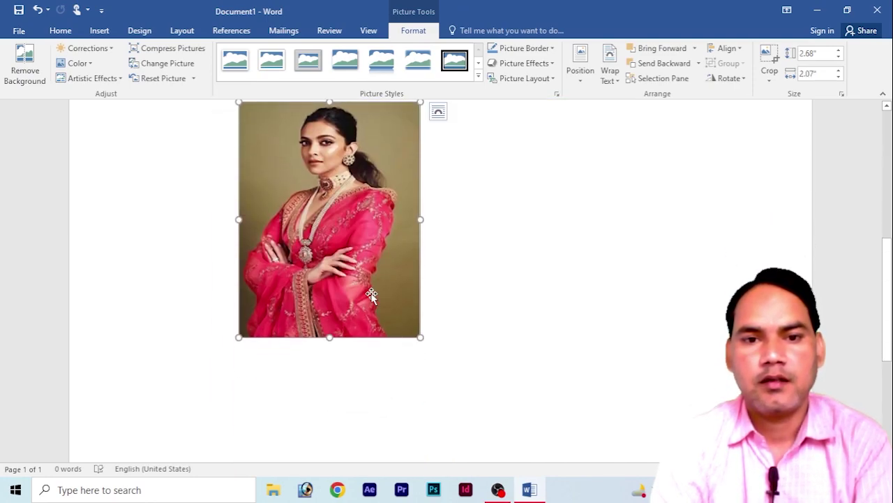
key(ctrl+e)
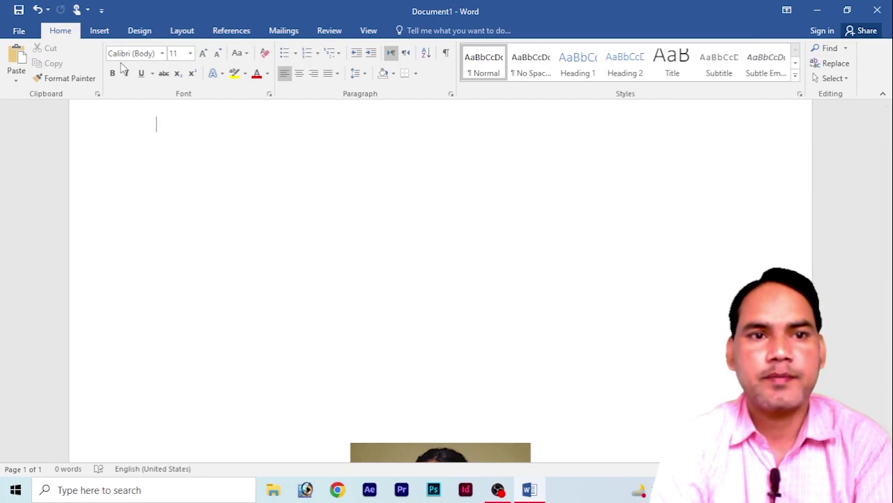
click(442, 446)
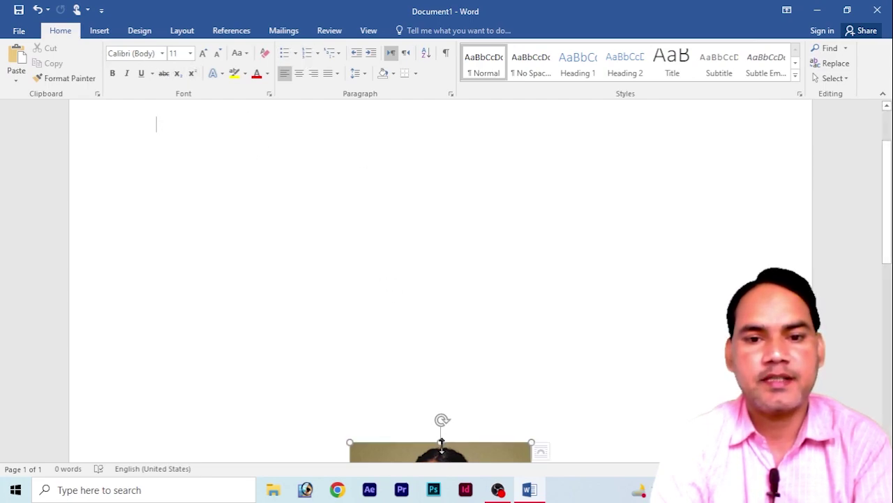
mouse_move(442, 447)
mouse_down()
mouse_move(338, 156)
mouse_move(374, 160)
mouse_up()
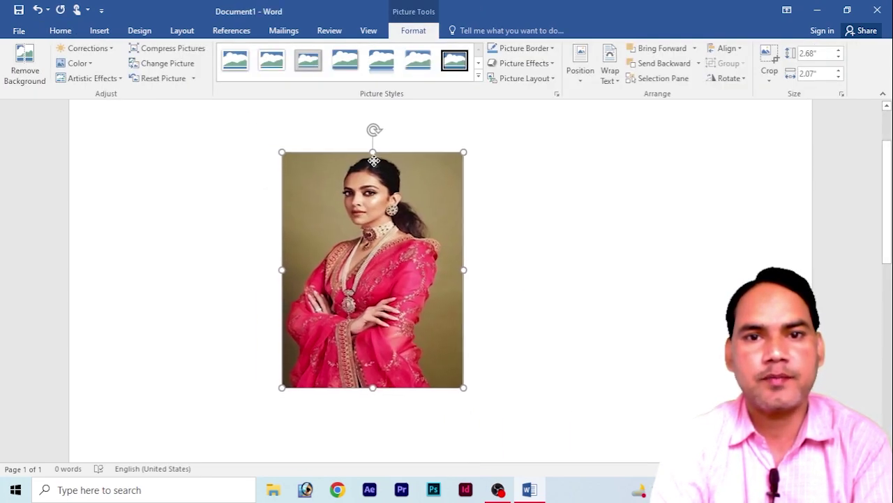
click(513, 189)
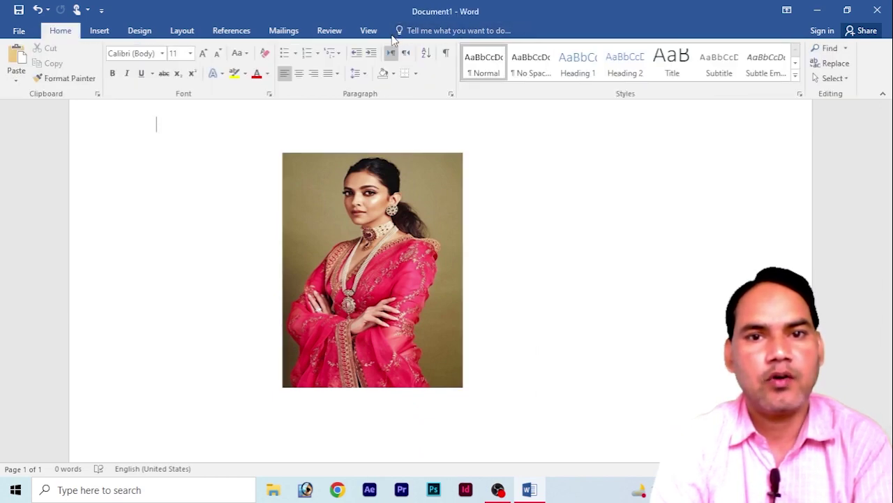
Remove the portrait's background, keeping everything from the hair down to the photo's bottom.
click(421, 215)
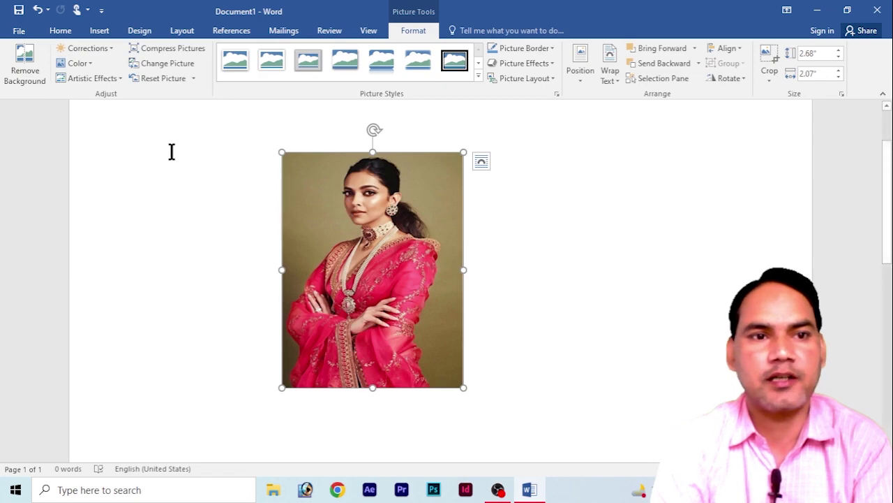
click(24, 68)
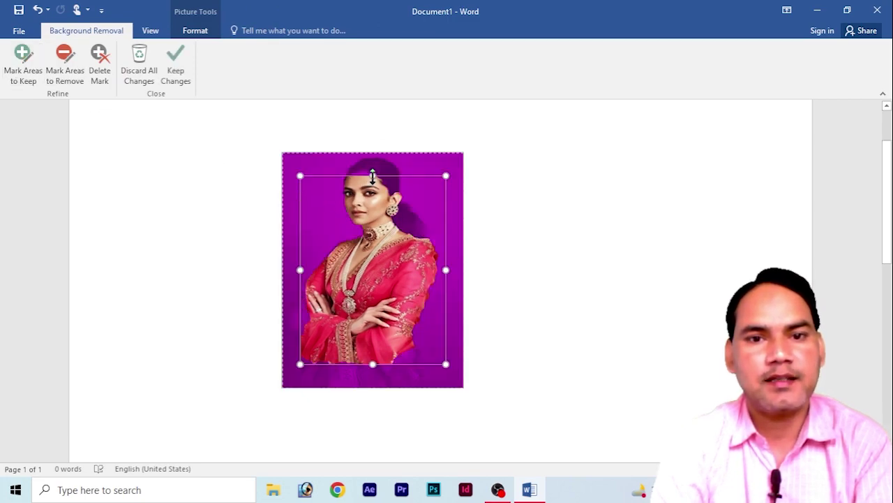
drag(373, 175, 372, 157)
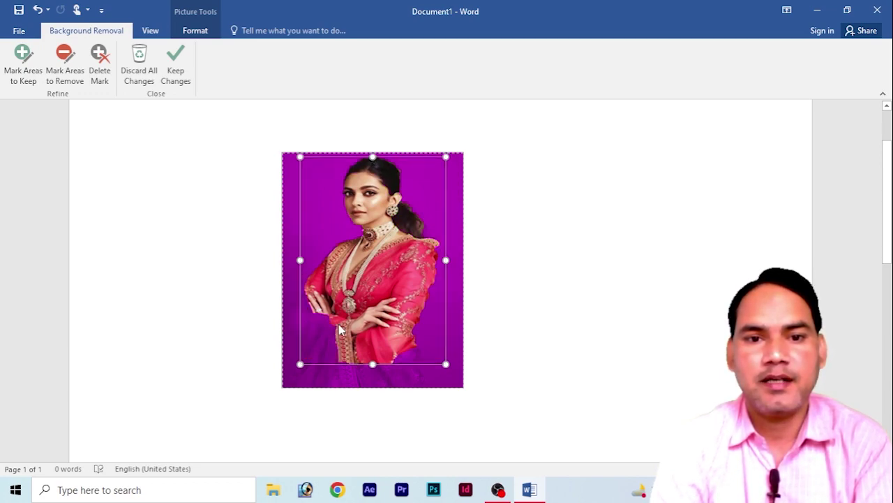
drag(373, 363, 373, 377)
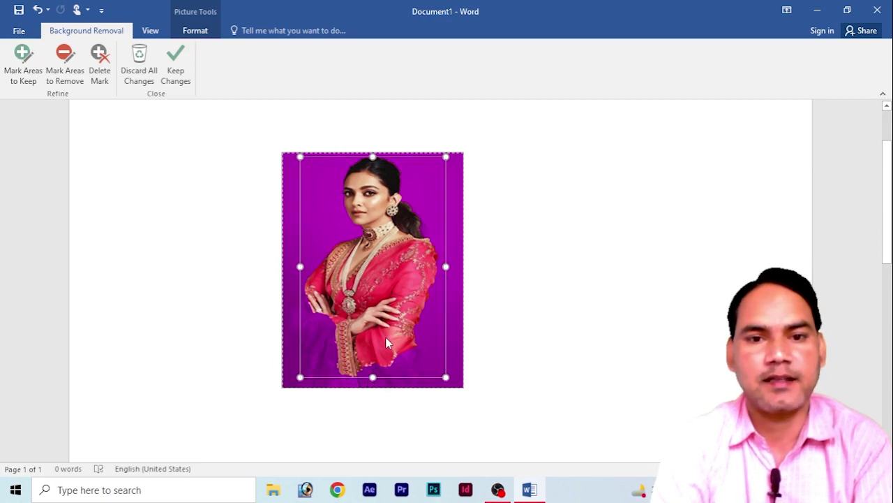
key(Escape)
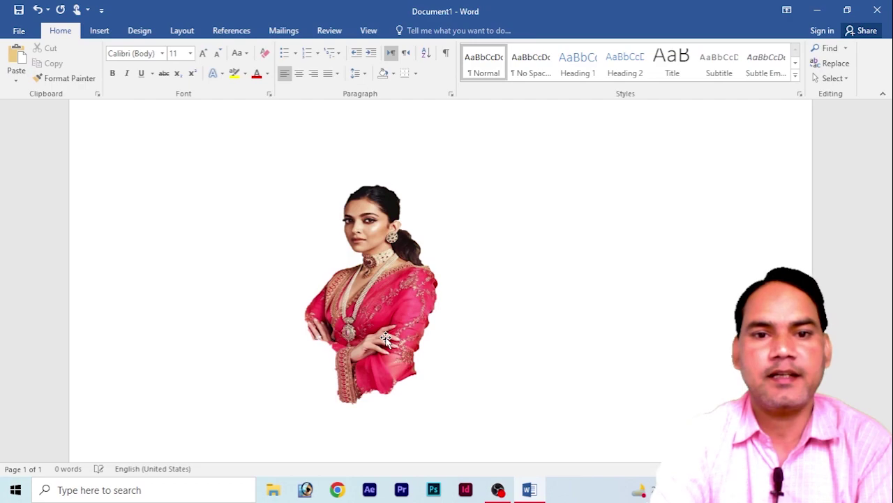
Reposition the cut-out portrait, then undo to restore its original olive backdrop.
mouse_move(394, 314)
mouse_down()
mouse_move(477, 286)
mouse_move(415, 281)
mouse_up()
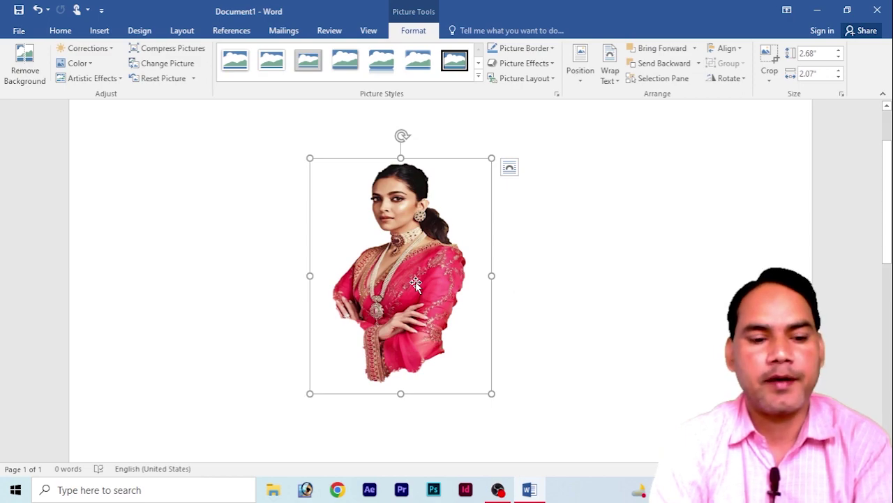
drag(415, 281, 419, 288)
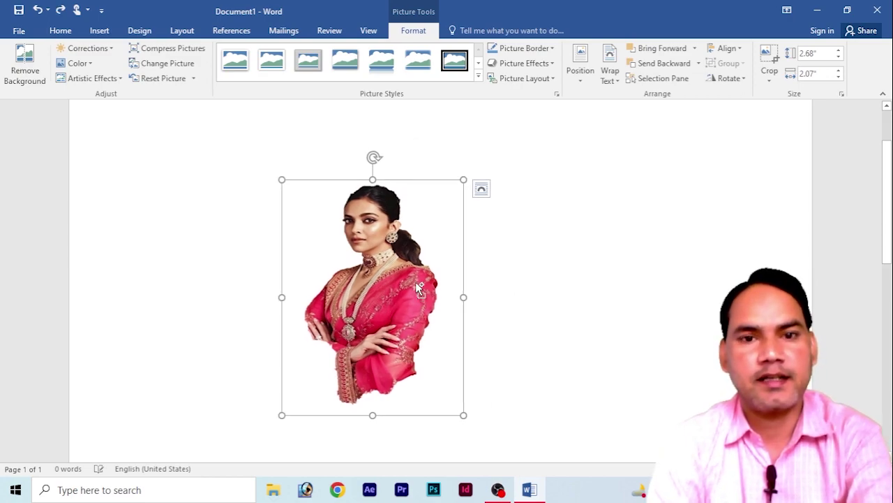
key(ctrl+z)
key(ctrl+z)
key(ctrl+z)
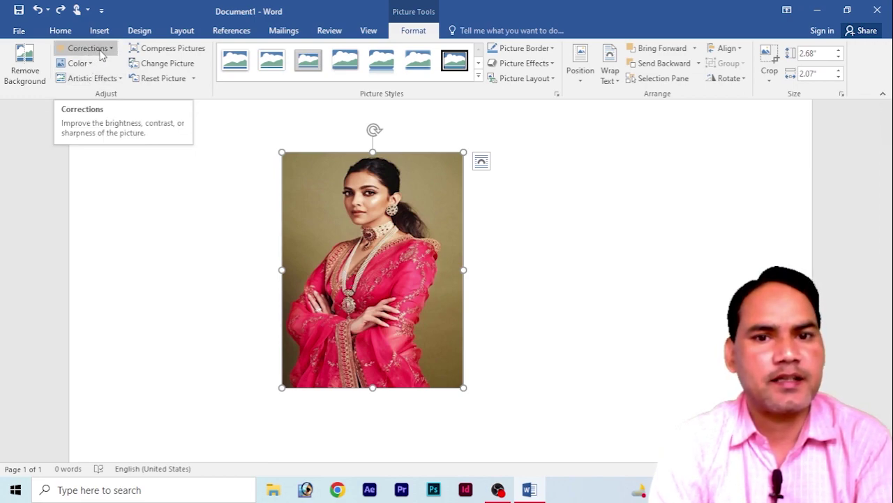
Brighten the portrait with Brightness +40% Contrast +20%, then a brighter, lower-contrast preset.
drag(325, 214, 343, 231)
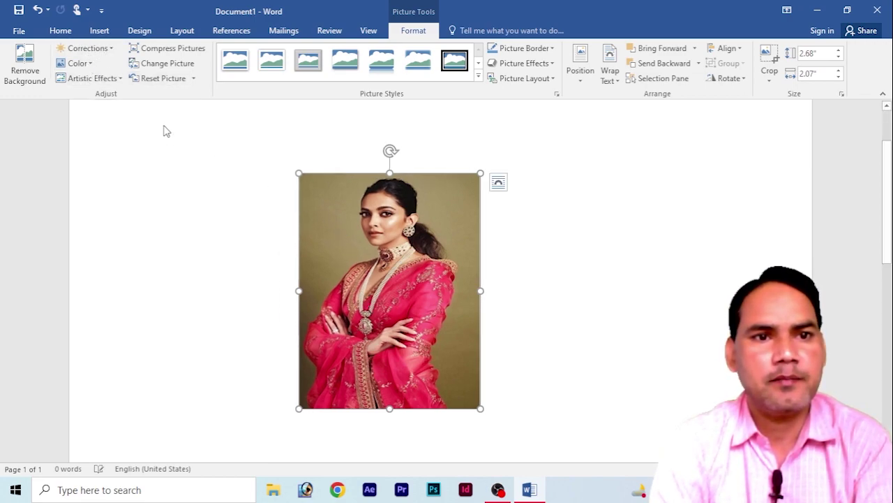
click(112, 48)
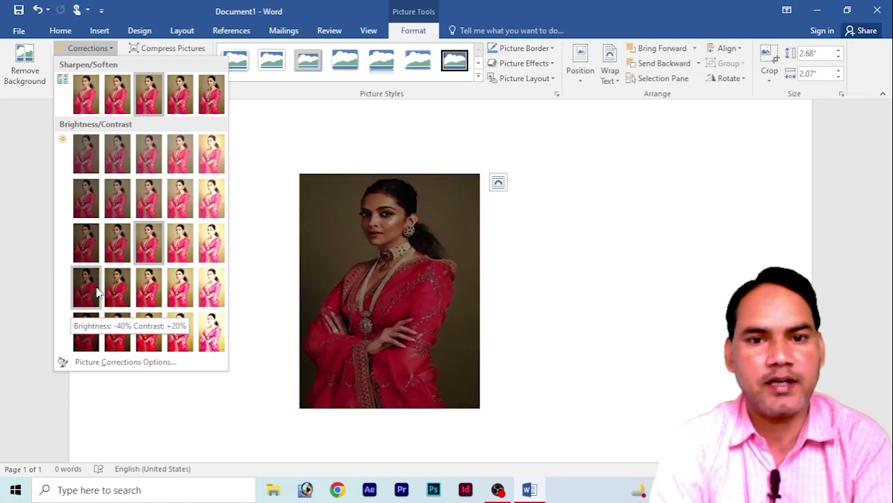
click(213, 290)
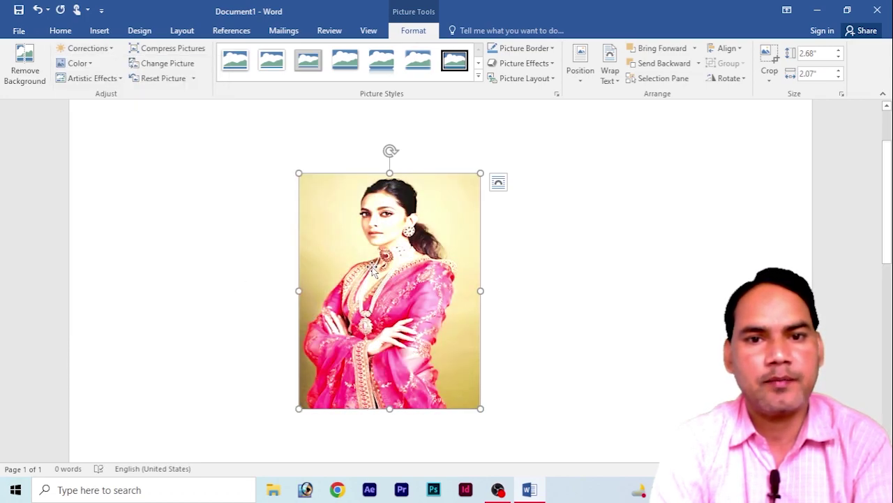
drag(373, 268, 405, 261)
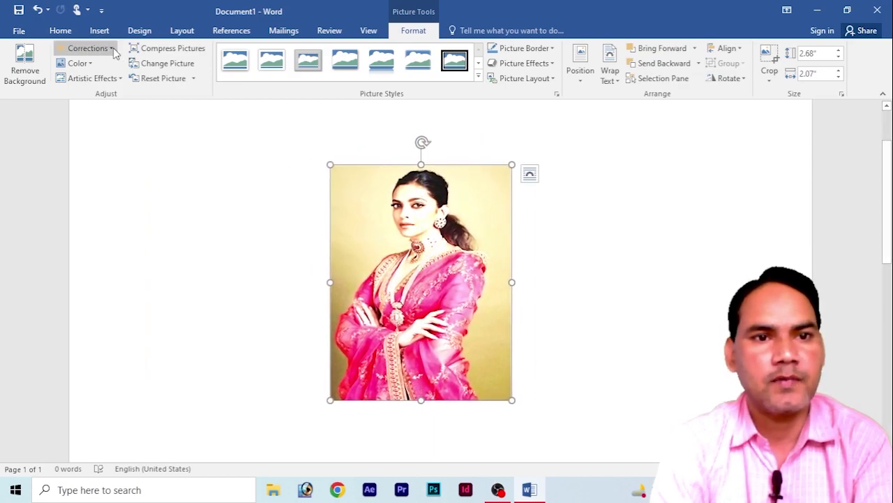
click(112, 48)
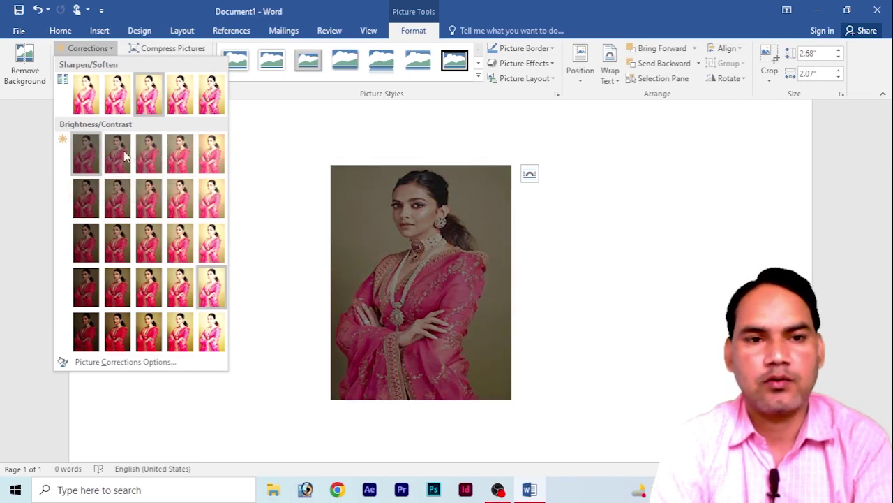
click(180, 155)
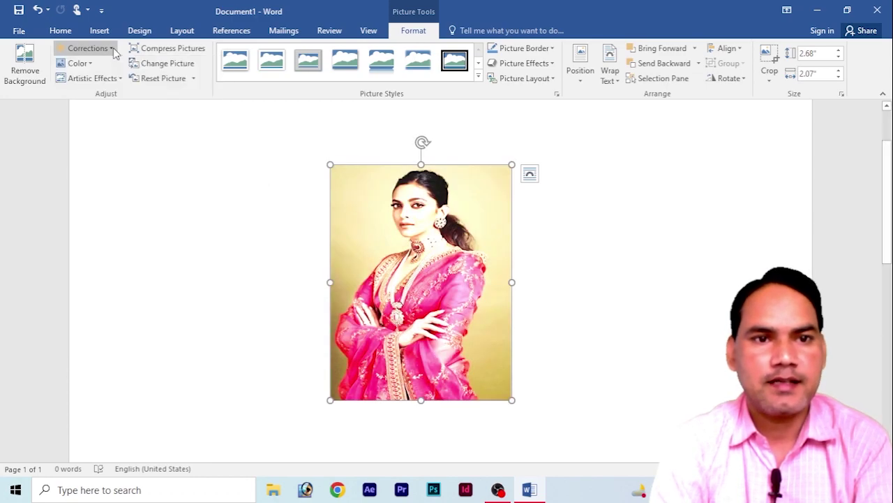
click(93, 64)
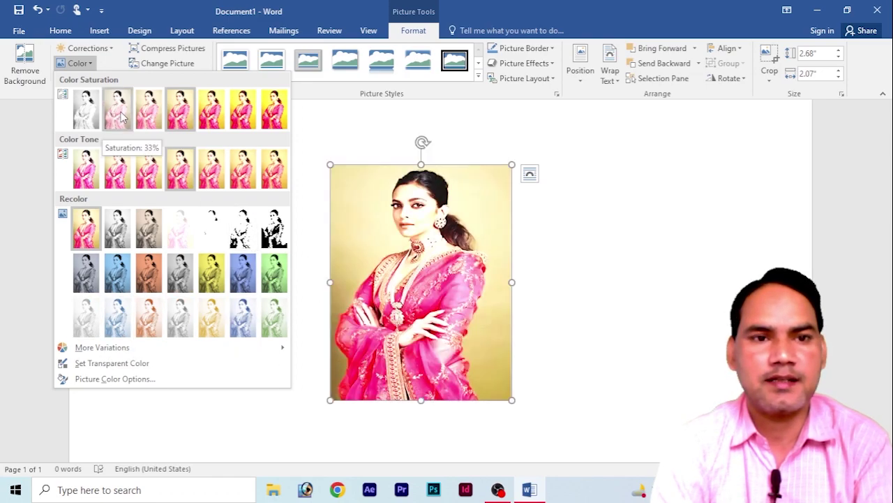
click(94, 64)
click(80, 64)
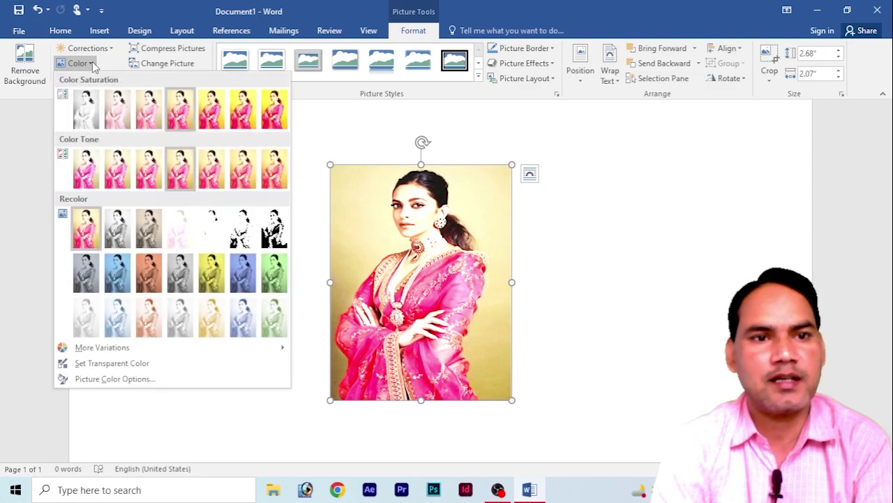
click(79, 63)
click(79, 63)
click(340, 238)
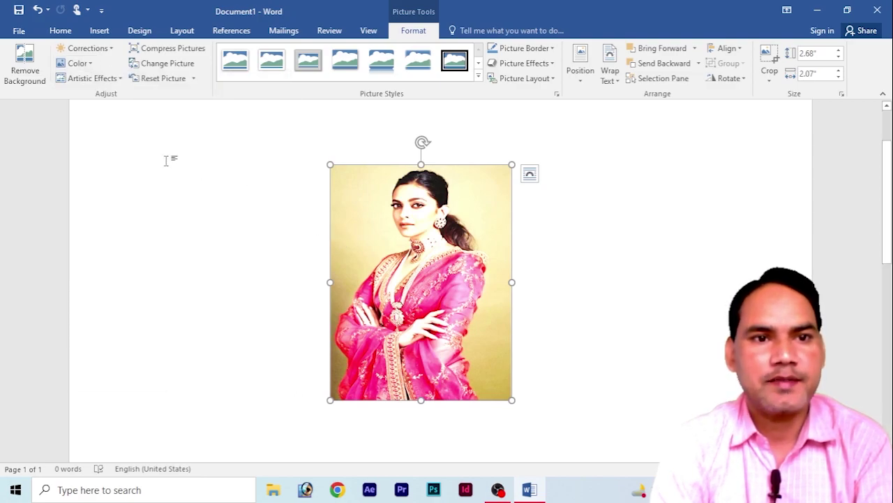
click(105, 81)
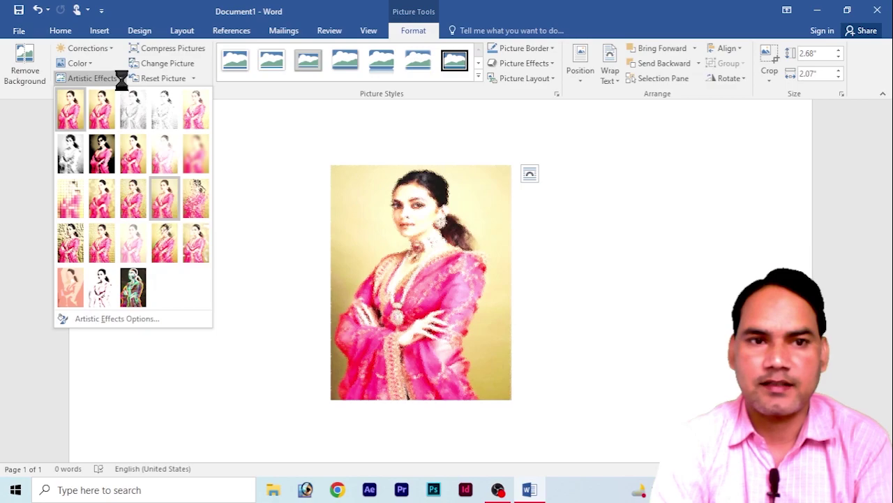
click(122, 79)
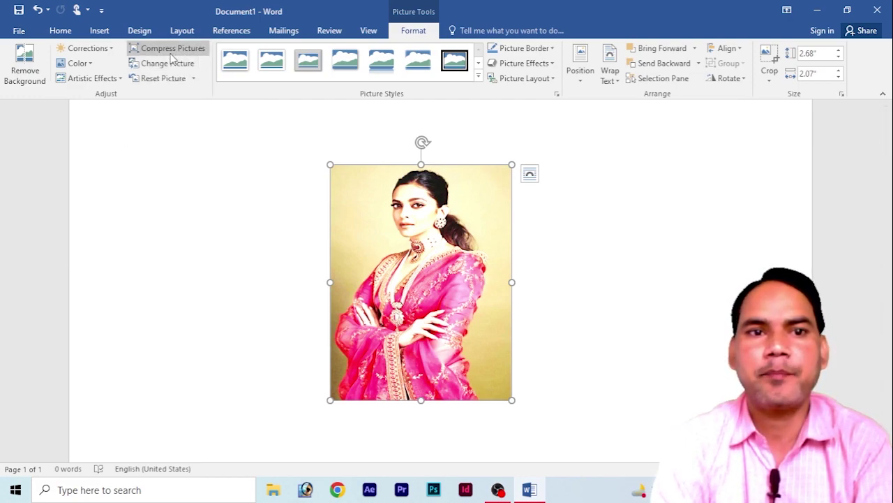
mouse_move(421, 282)
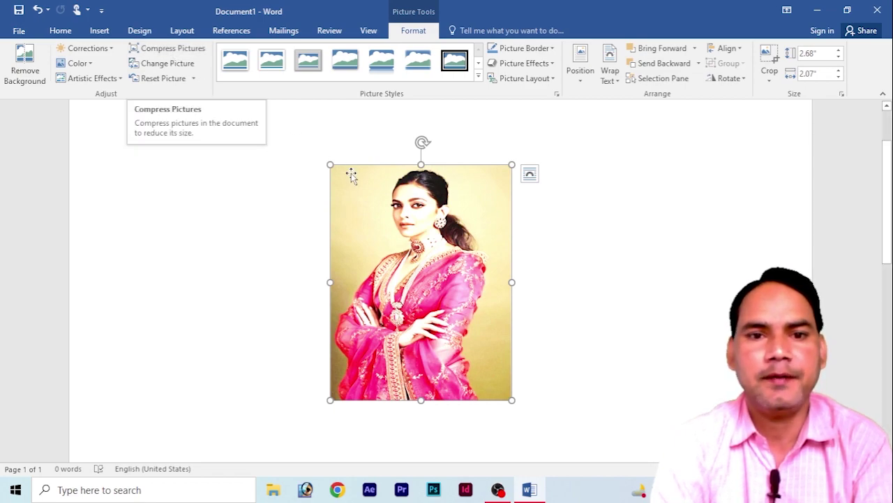
Nudge the brightened portrait toward the left of the page.
key(ctrl+z)
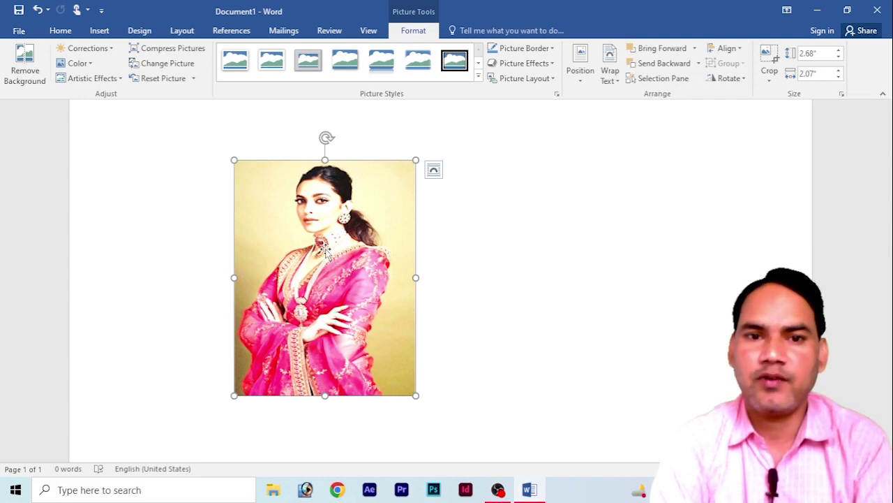
Move the portrait slightly right and down and compress it to E-mail (96 ppi).
drag(326, 251, 361, 268)
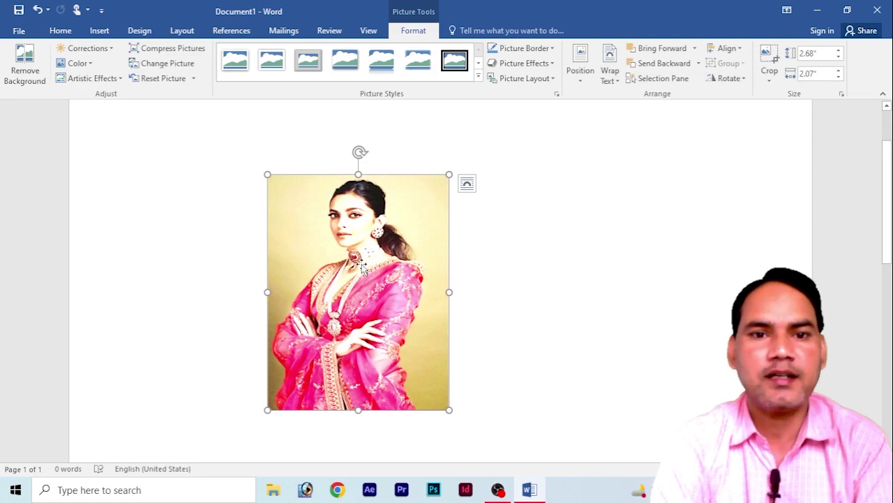
click(176, 53)
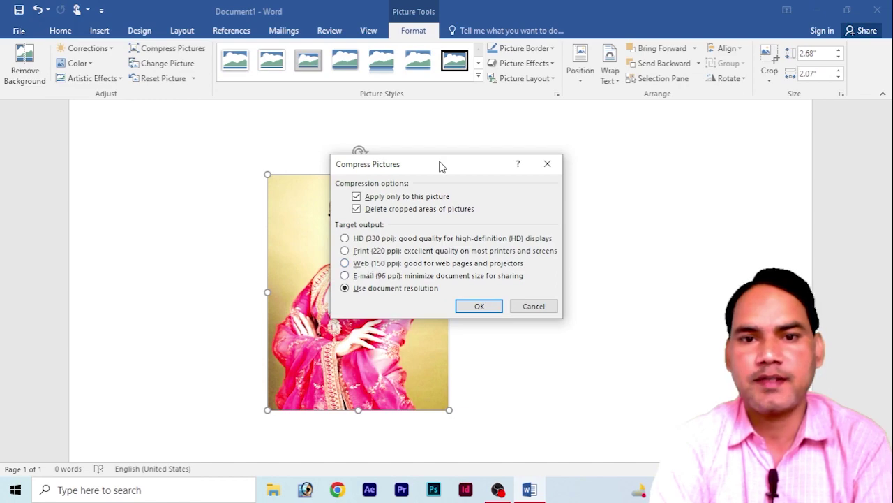
drag(440, 166, 558, 145)
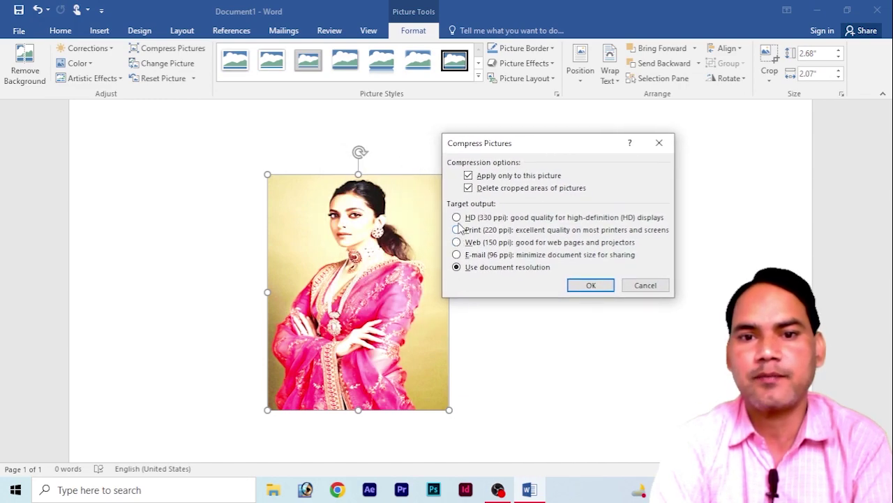
click(457, 256)
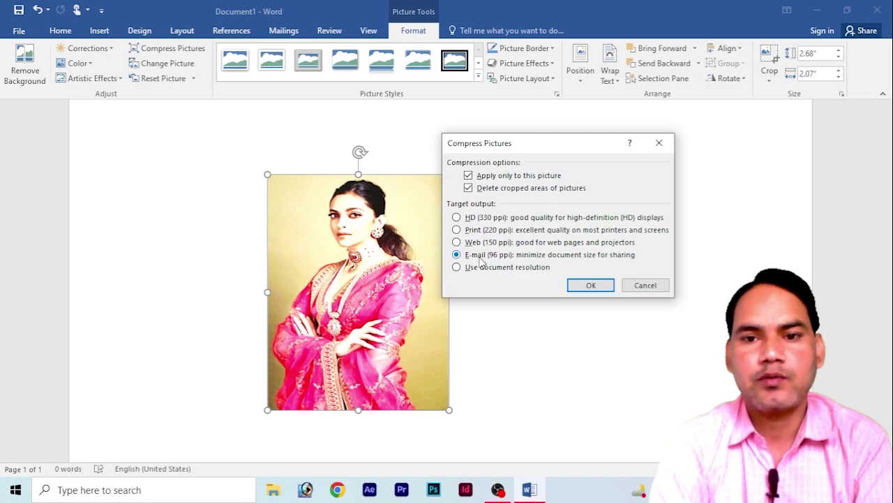
click(589, 285)
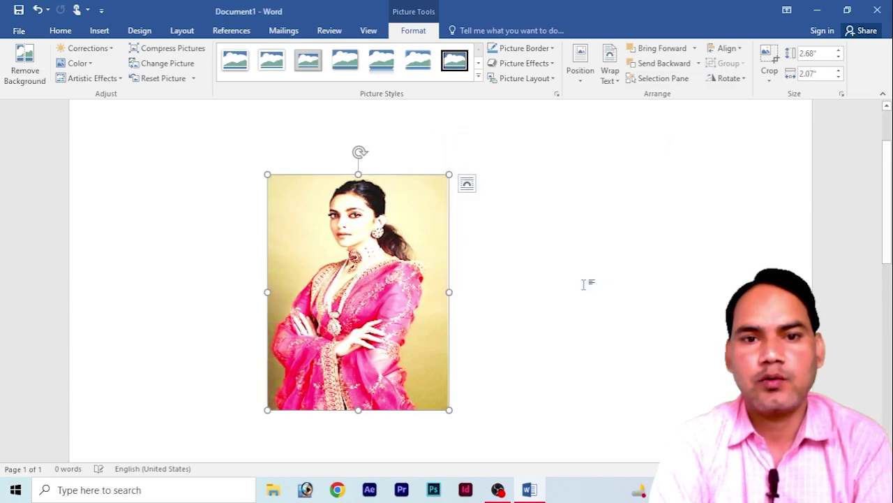
Save the portrait as a picture file named pppttt on the Desktop.
right_click(377, 220)
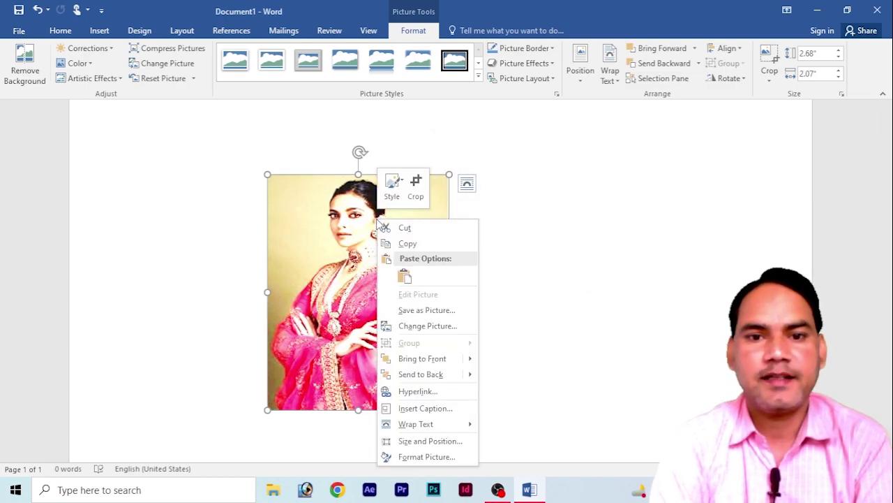
click(417, 311)
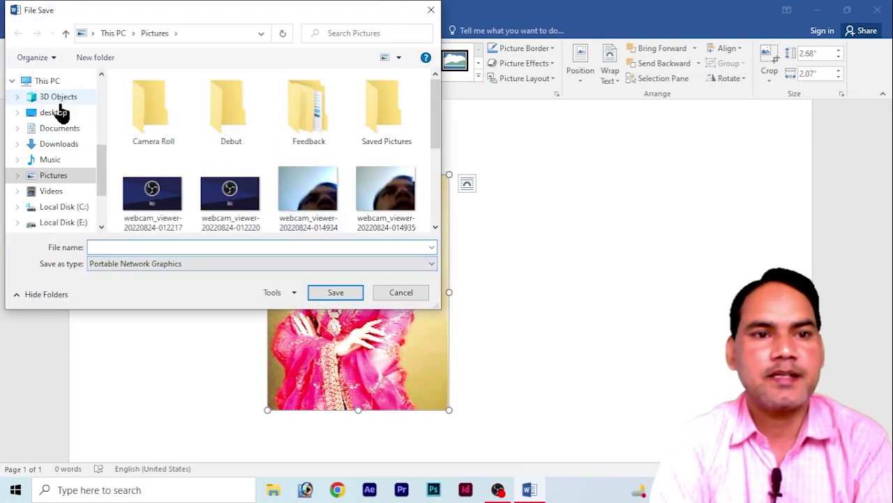
scroll(63, 106, up, 5)
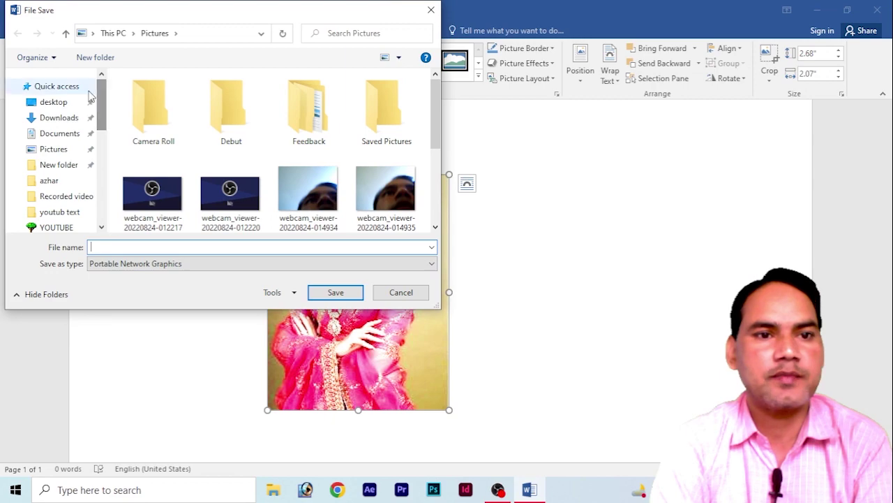
click(60, 105)
click(110, 247)
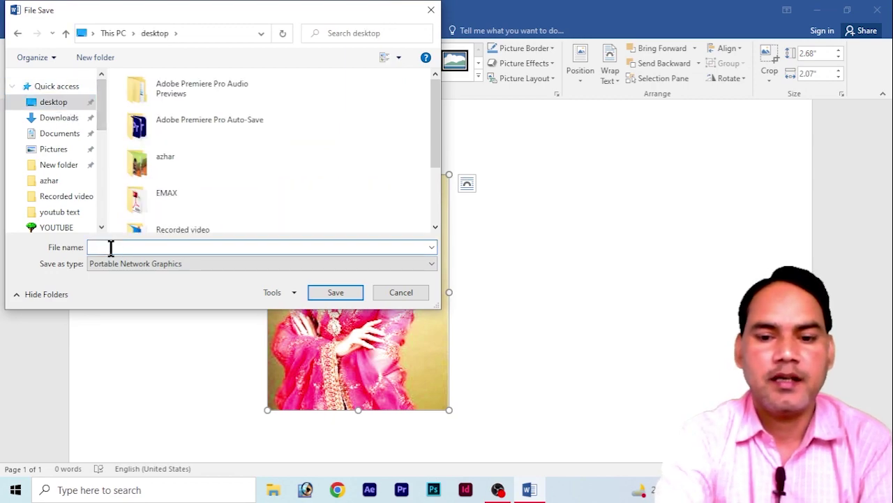
text(pppttt)
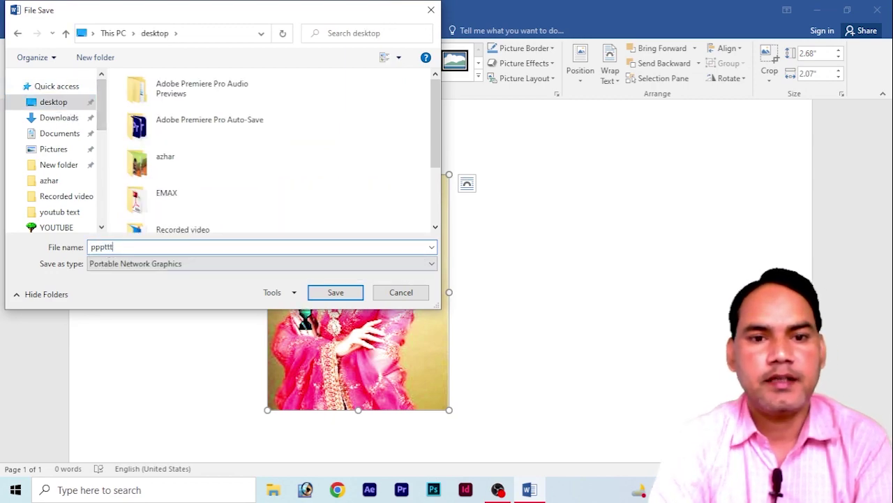
click(333, 294)
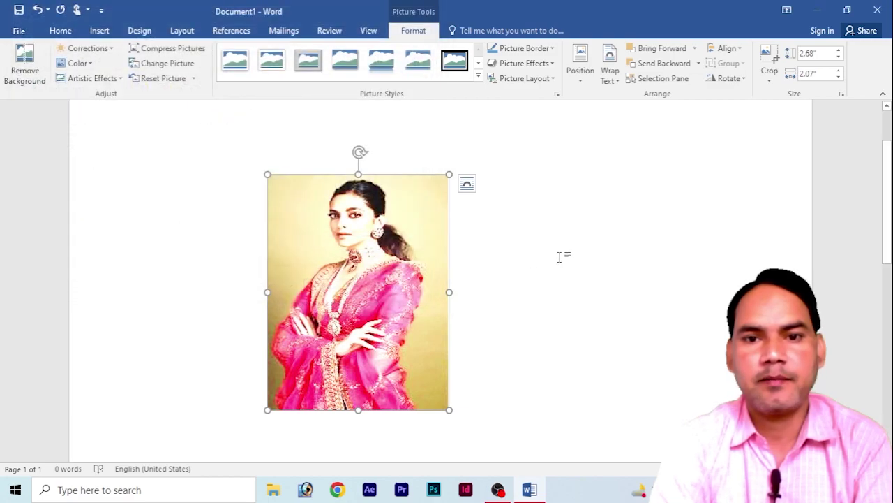
click(567, 249)
Minimise Word, arrange the portrait photo and pppttt icons side by side, then return to Word.
click(817, 10)
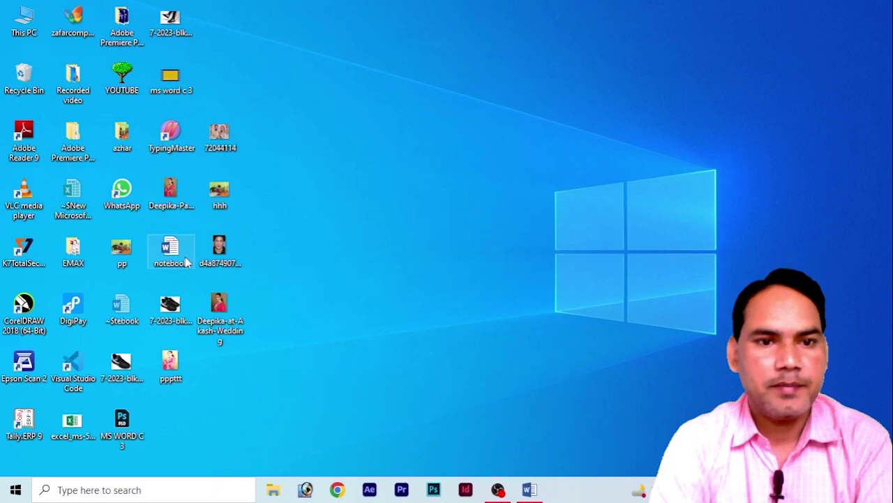
drag(170, 191, 367, 192)
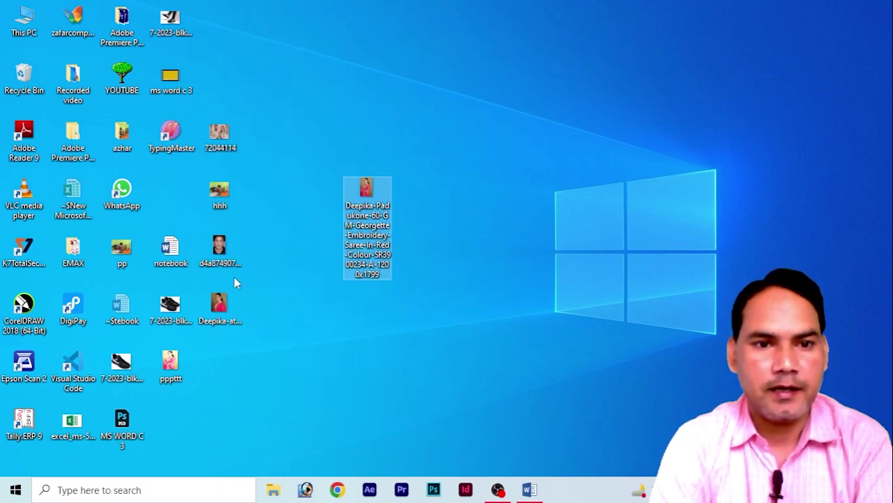
drag(177, 364, 451, 213)
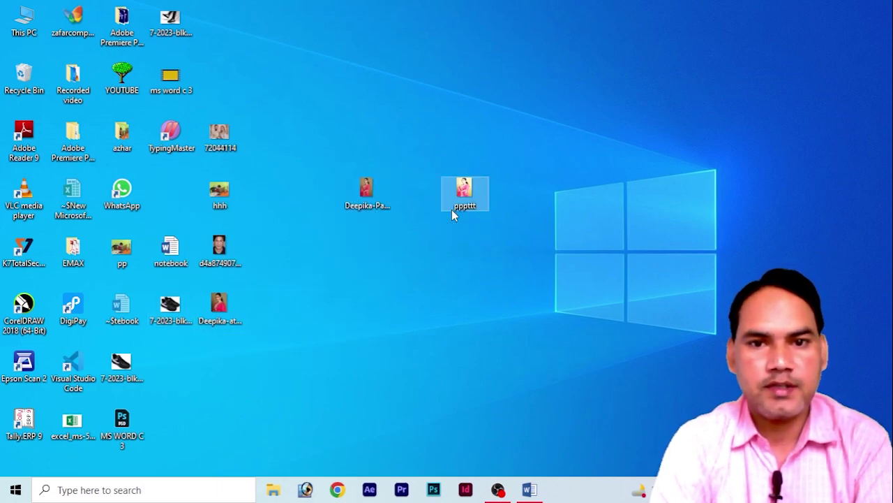
click(422, 281)
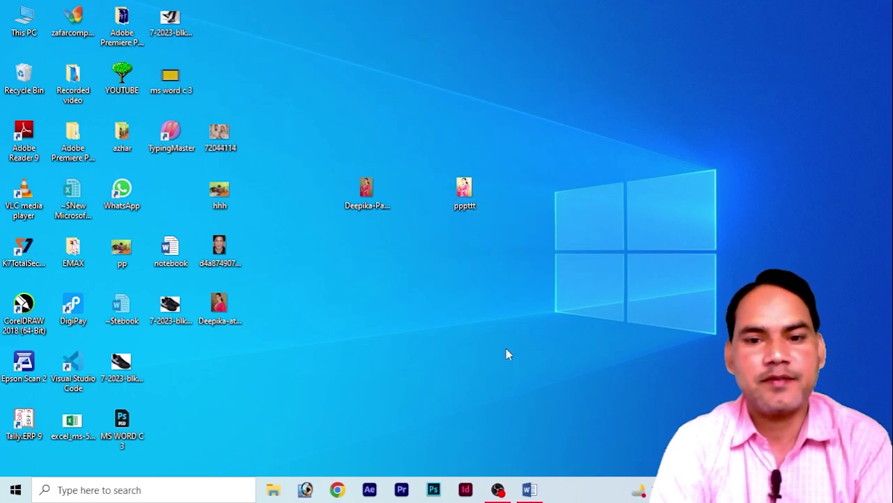
click(529, 489)
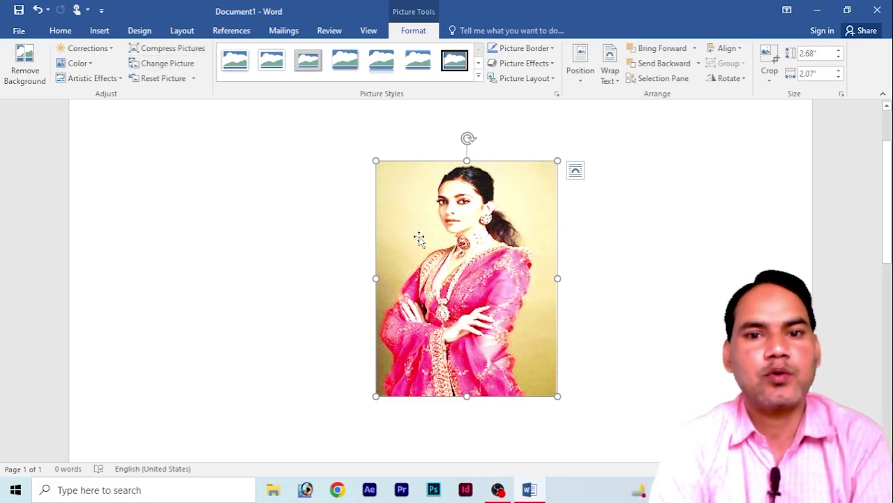
Reposition the brightened picture, then delete it from the page.
drag(418, 243, 358, 232)
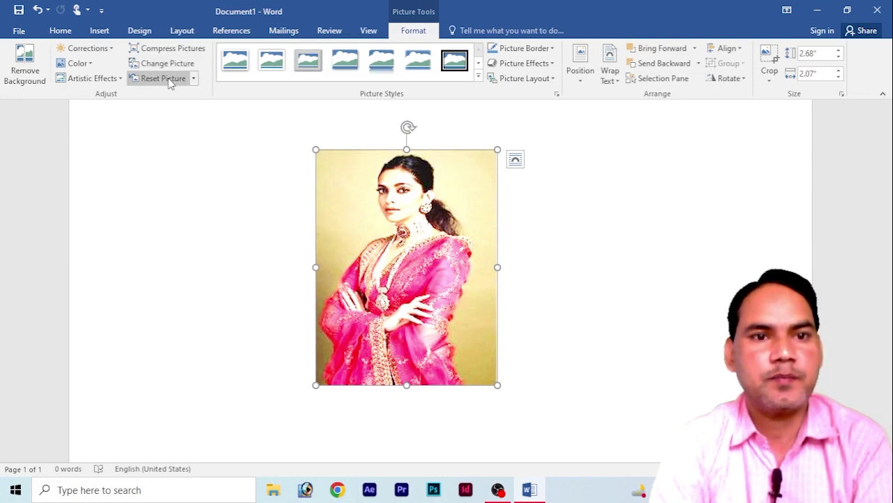
drag(438, 192, 431, 203)
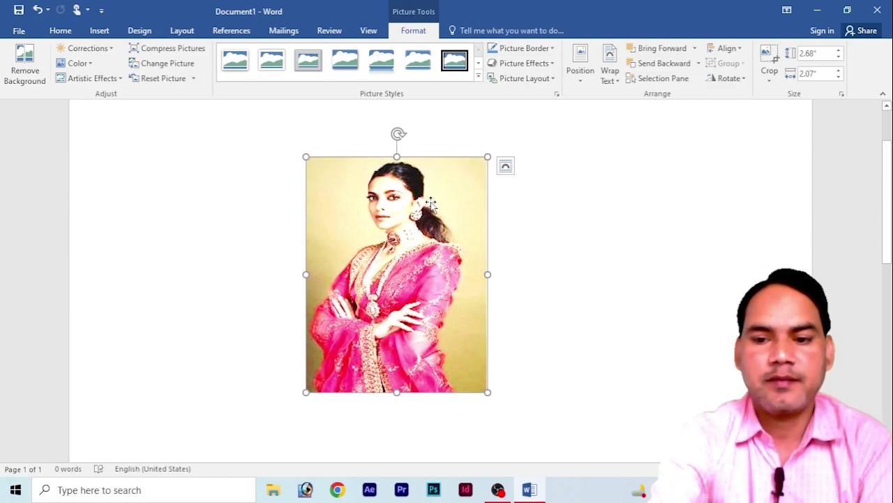
key(Delete)
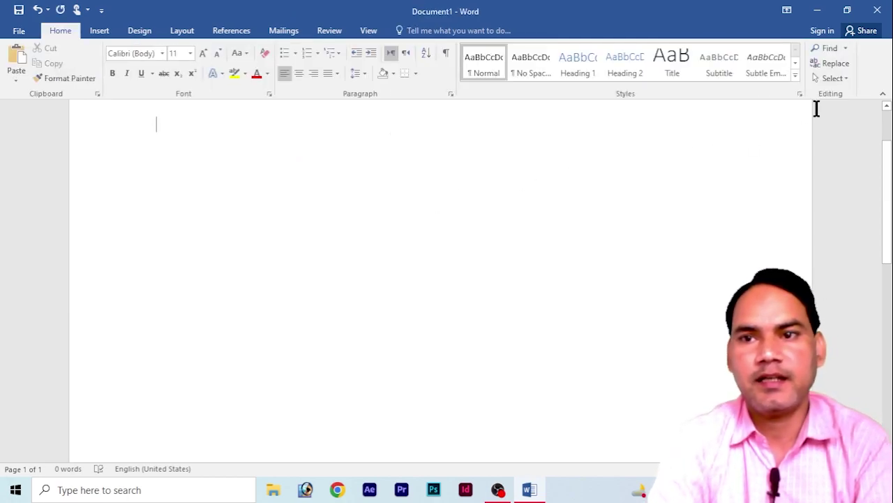
Restore Word's window, drag the portrait photo in from the desktop, and maximize Word again.
click(848, 11)
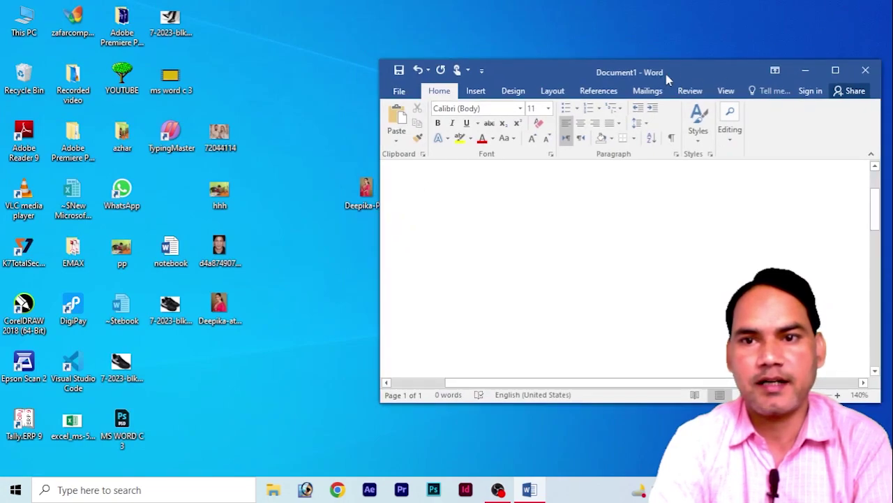
drag(694, 73, 710, 51)
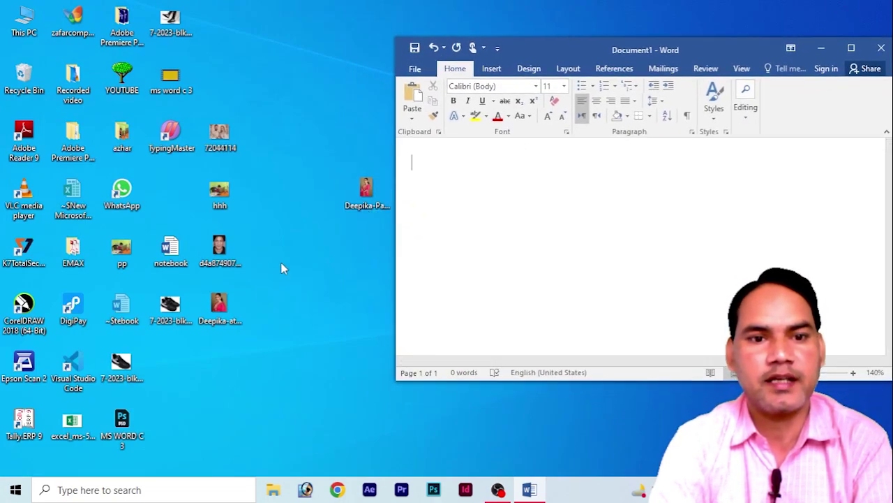
drag(219, 311, 431, 268)
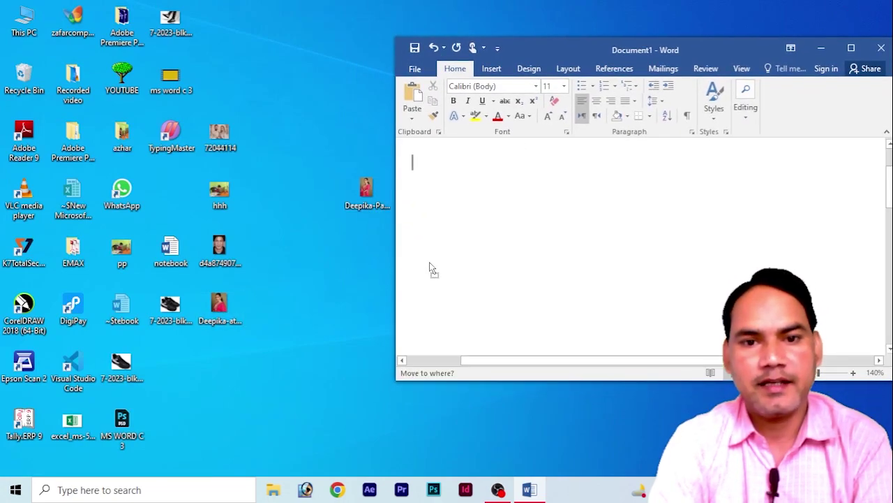
drag(525, 253, 567, 240)
click(512, 237)
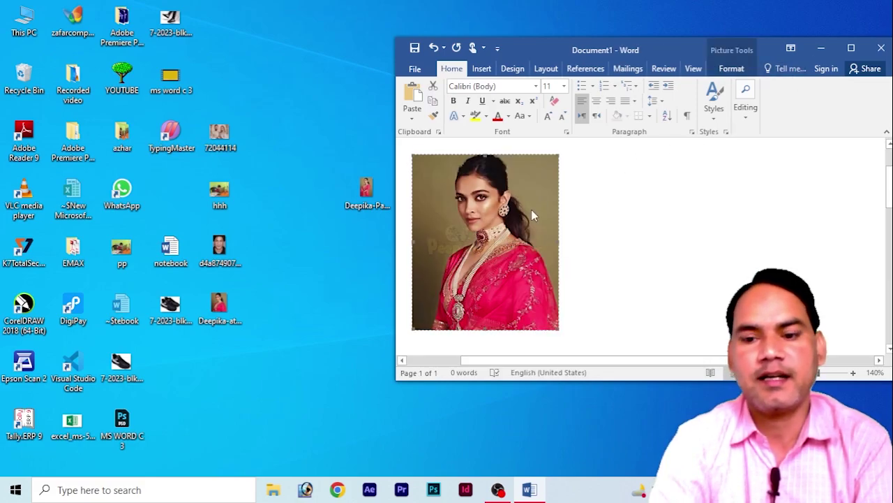
click(851, 47)
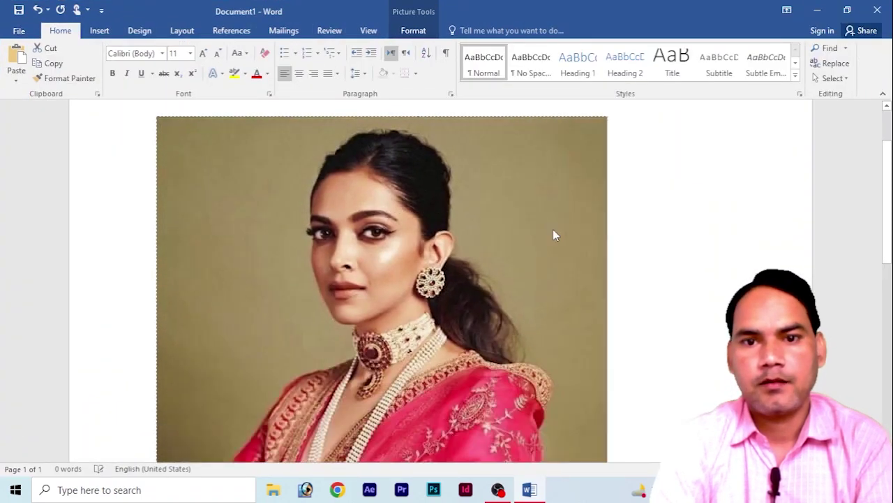
Delete the dropped-in picture and insert the Desktop portrait photo via Insert > Pictures.
key(Delete)
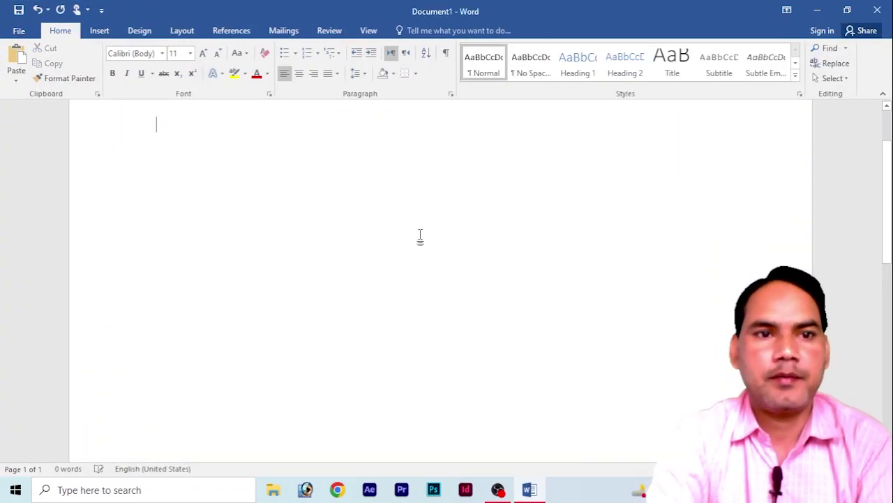
click(99, 31)
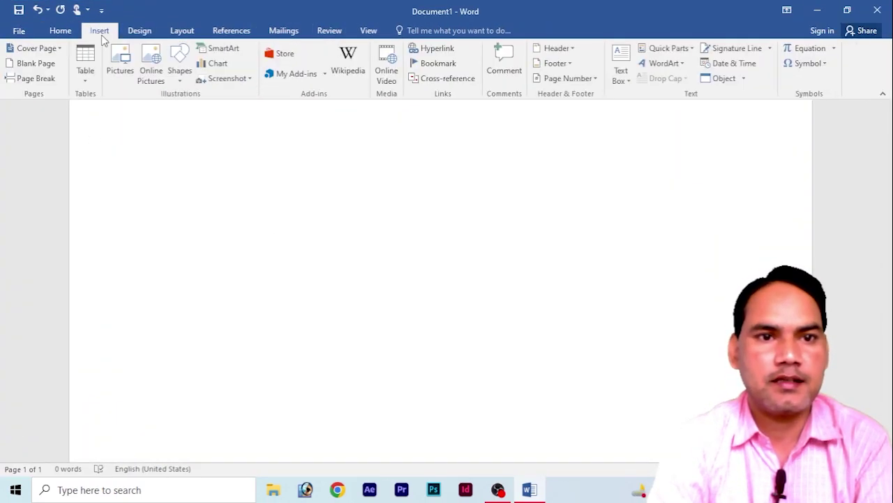
click(120, 73)
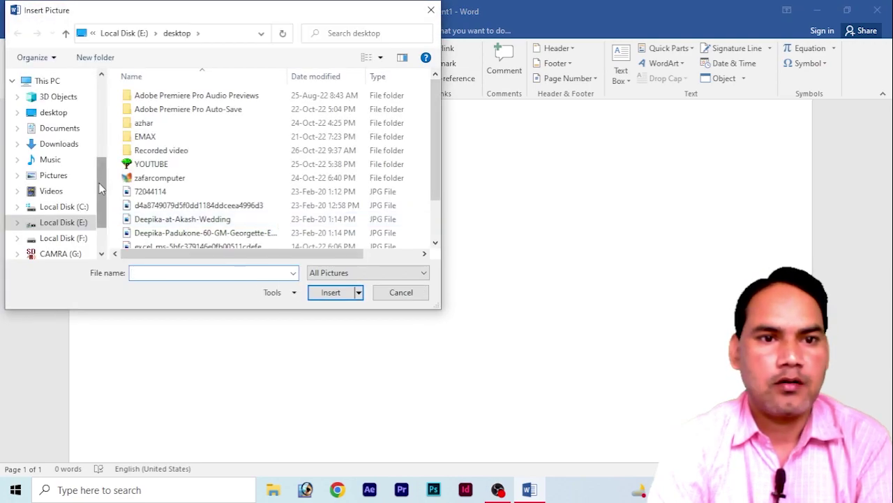
click(55, 103)
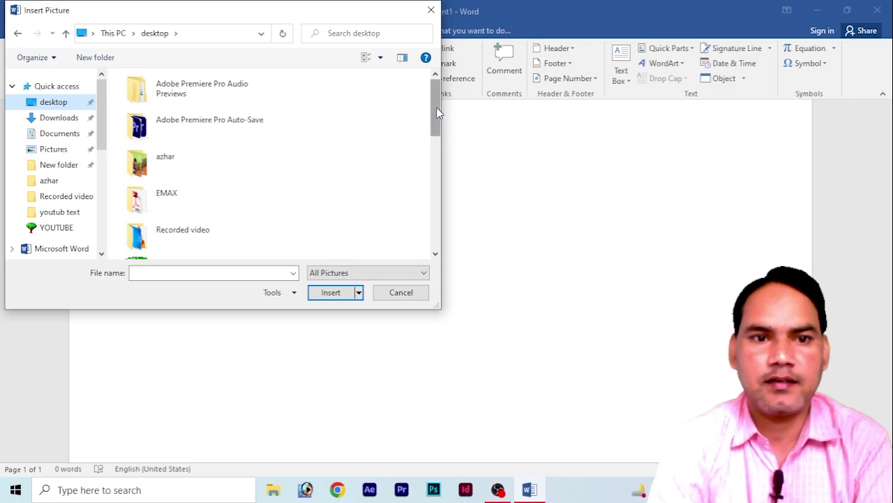
drag(436, 112, 432, 168)
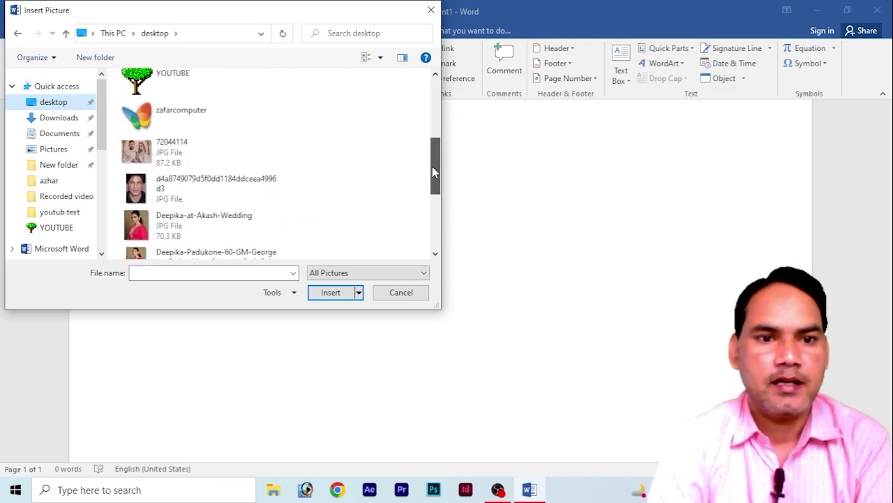
double_click(204, 222)
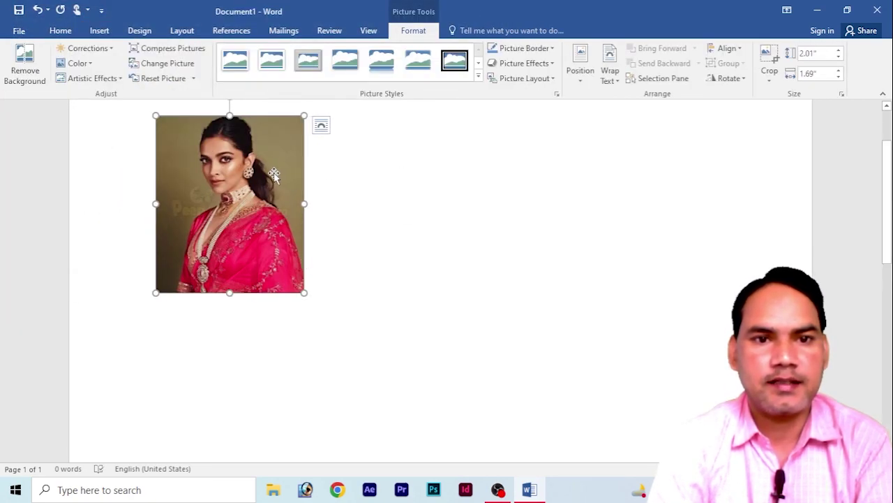
Set the portrait's layout to Behind Text and drag it toward the page centre.
drag(274, 175, 305, 114)
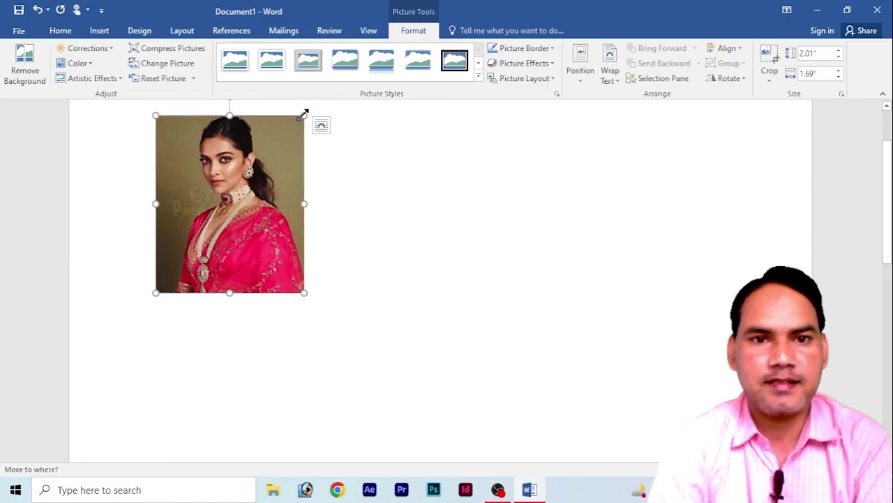
drag(304, 114, 412, 203)
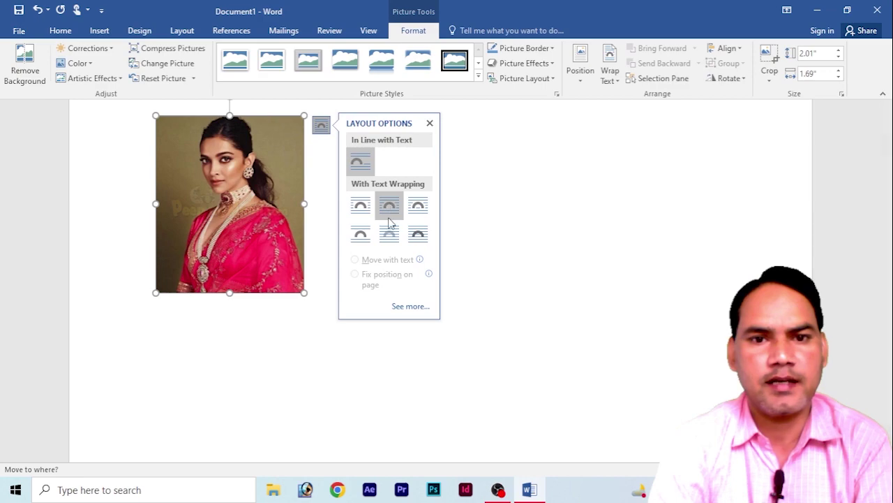
click(389, 234)
drag(242, 191, 401, 248)
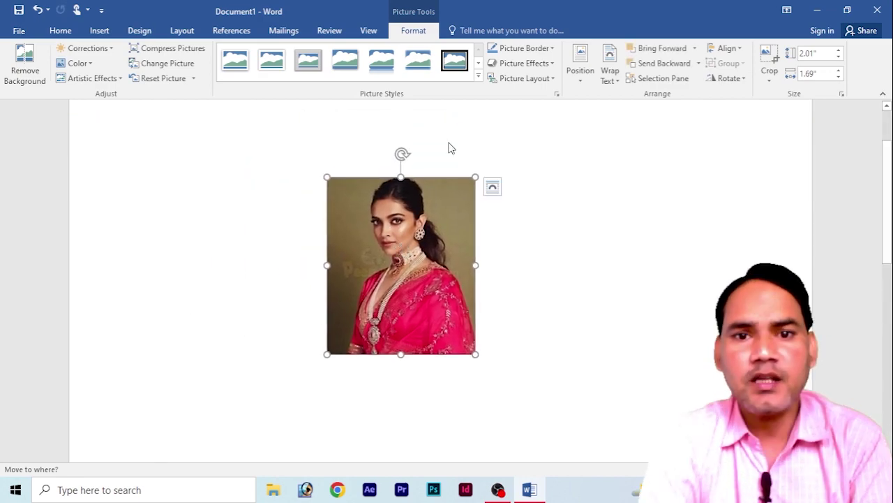
click(478, 75)
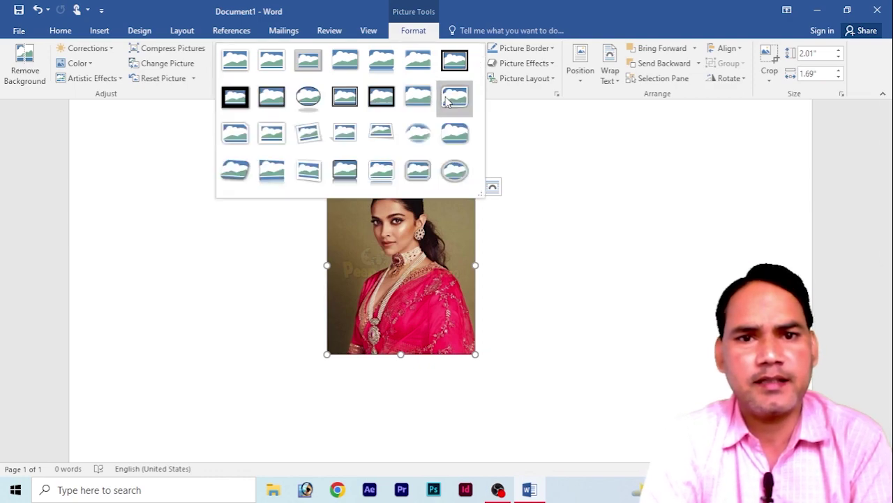
Lower the portrait, apply the rotated rounded shadow style, then move it back up.
click(422, 232)
drag(421, 258, 430, 344)
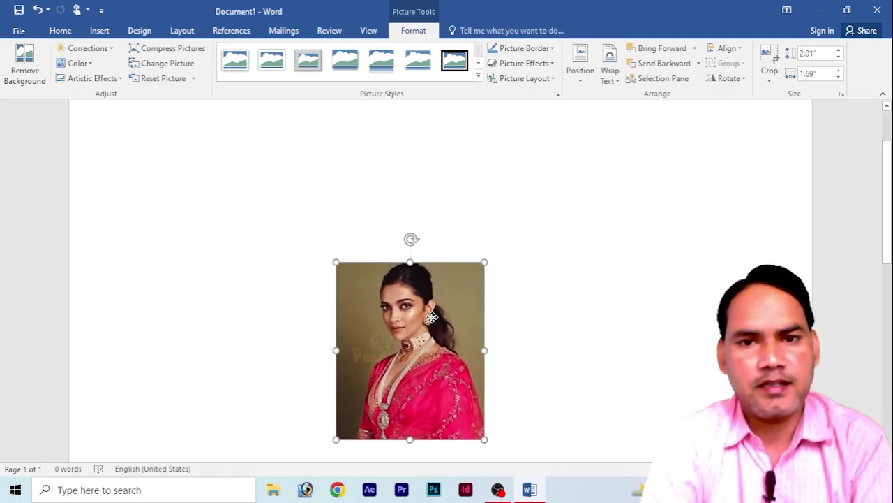
click(478, 75)
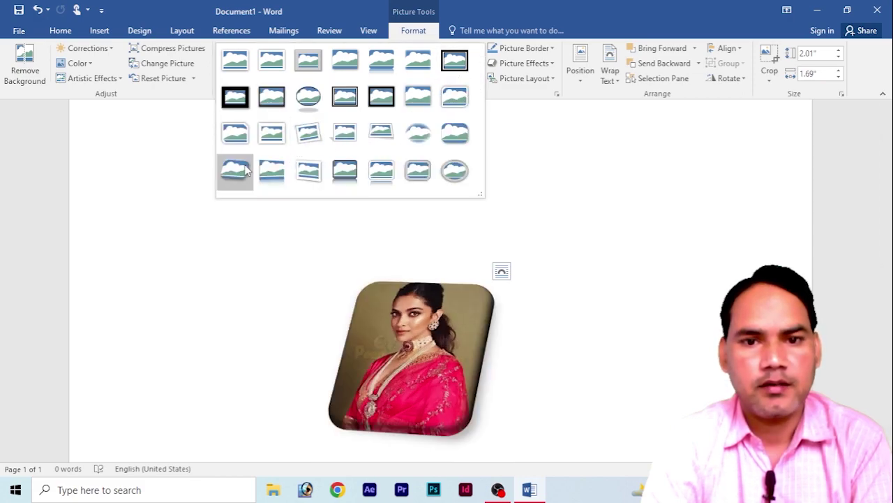
click(236, 175)
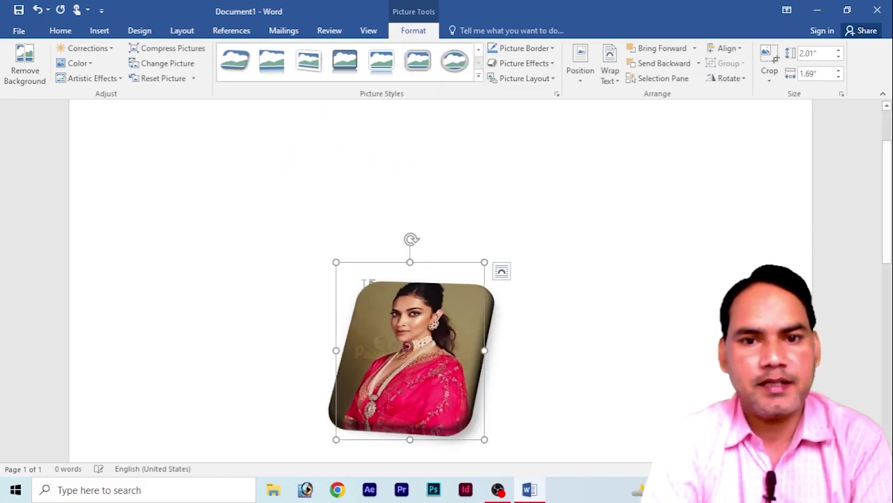
drag(391, 331, 394, 272)
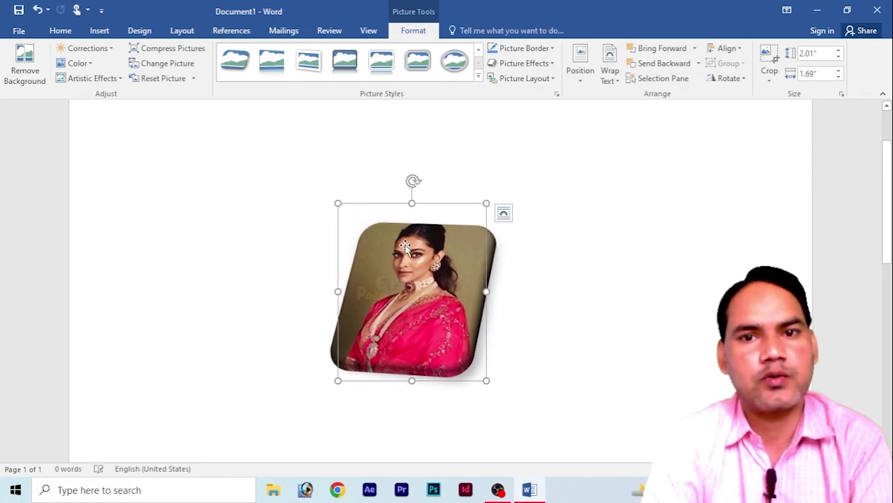
Preview other picture styles, then deselect and reselect the photo to check the result.
click(479, 76)
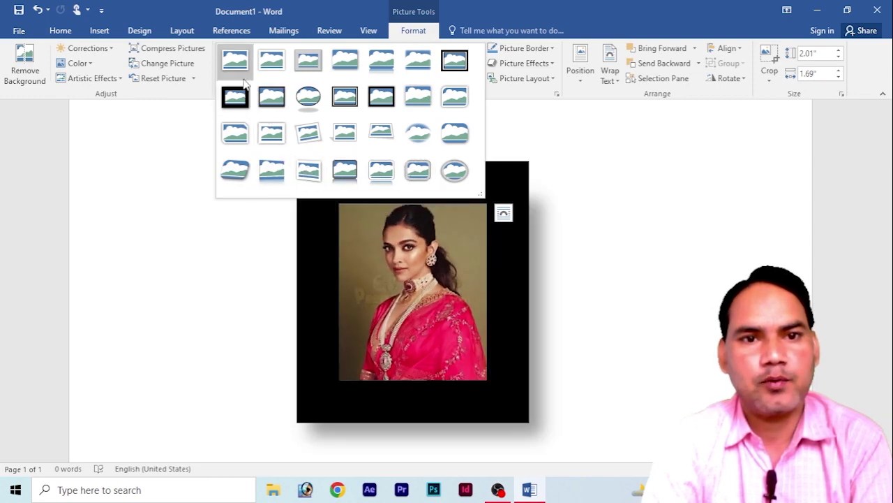
click(261, 313)
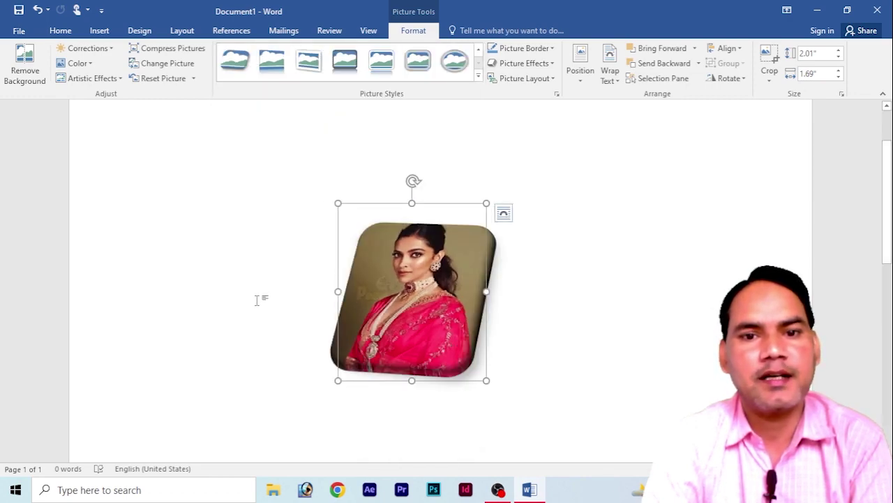
click(257, 300)
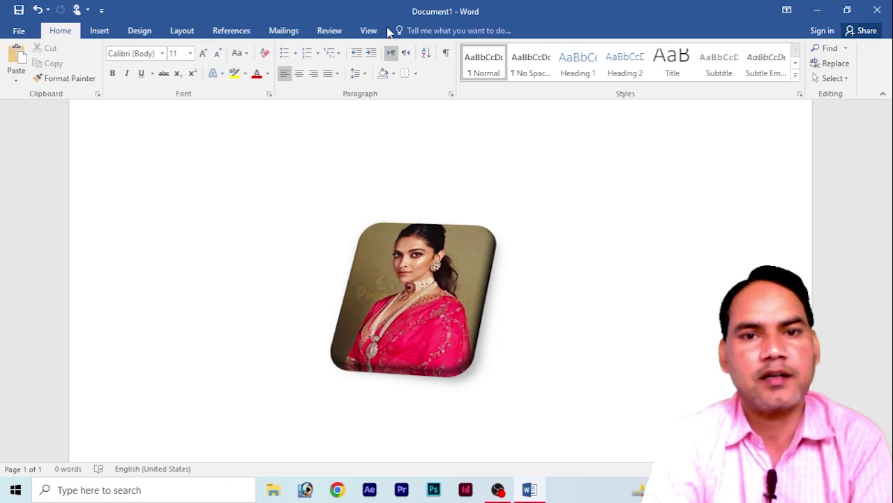
click(439, 291)
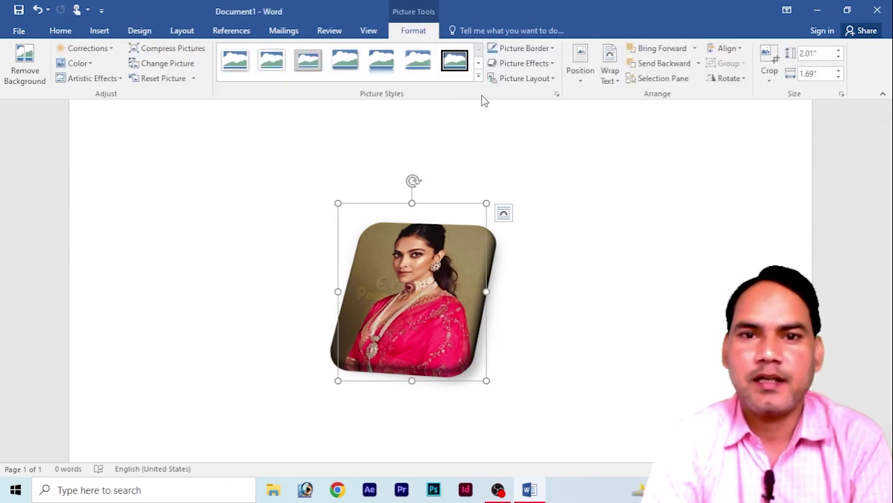
Switch the portrait to the Double Frame, Black style and shift it slightly right.
click(478, 76)
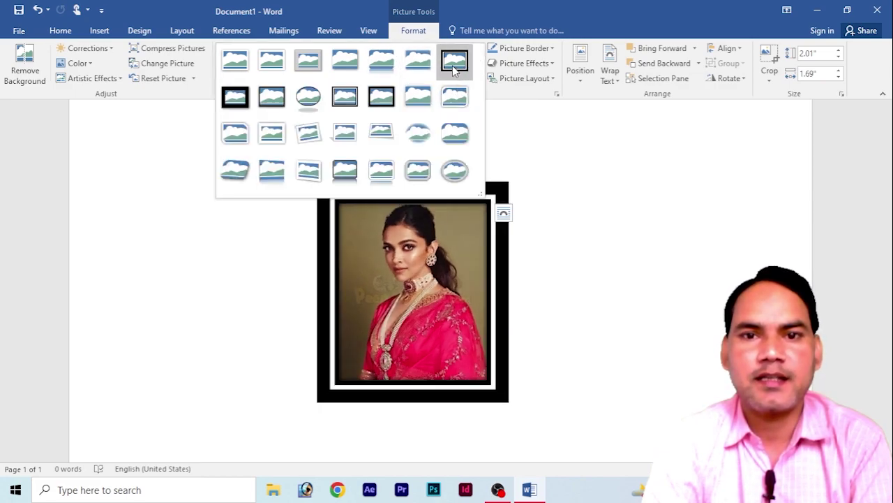
click(455, 63)
mouse_move(435, 235)
mouse_down()
mouse_move(474, 245)
mouse_move(463, 227)
mouse_up()
click(577, 246)
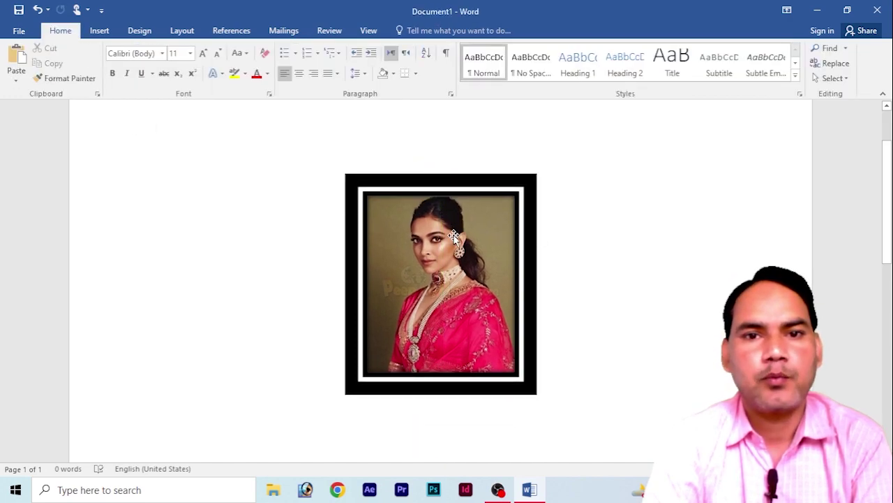
click(463, 240)
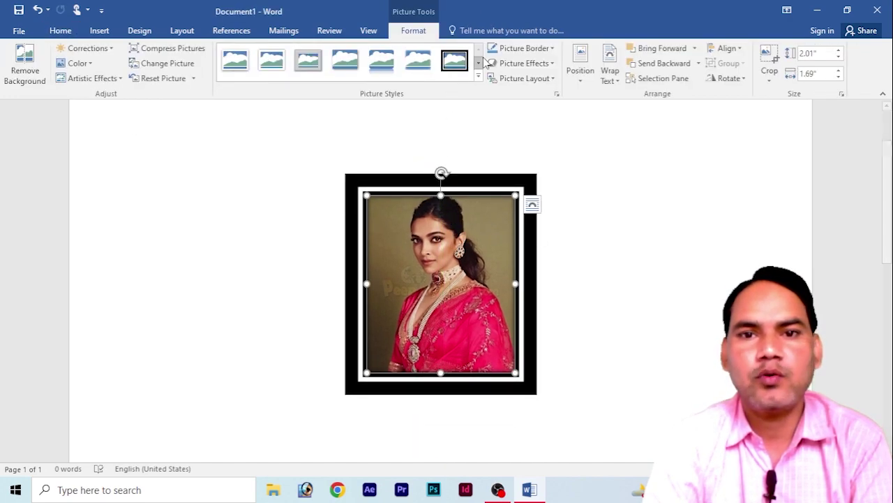
click(479, 83)
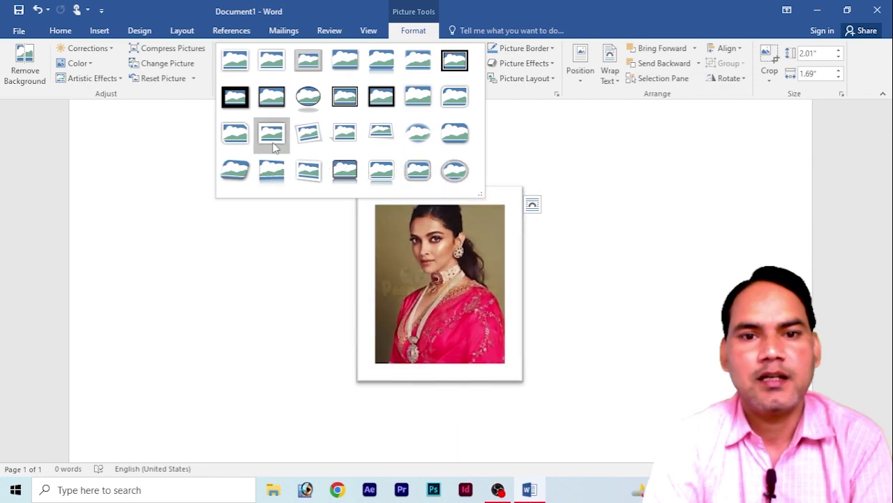
click(481, 243)
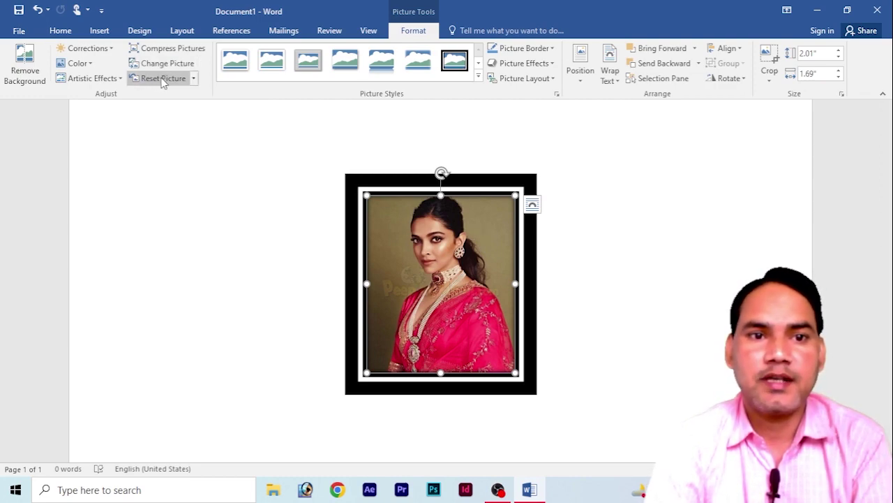
Remove the frame style with Reset Picture and nudge the photo up and left.
click(194, 79)
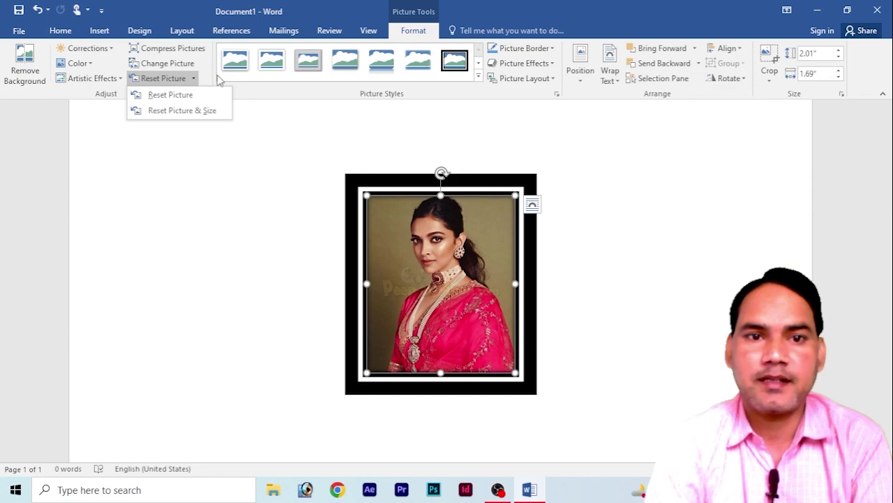
click(170, 96)
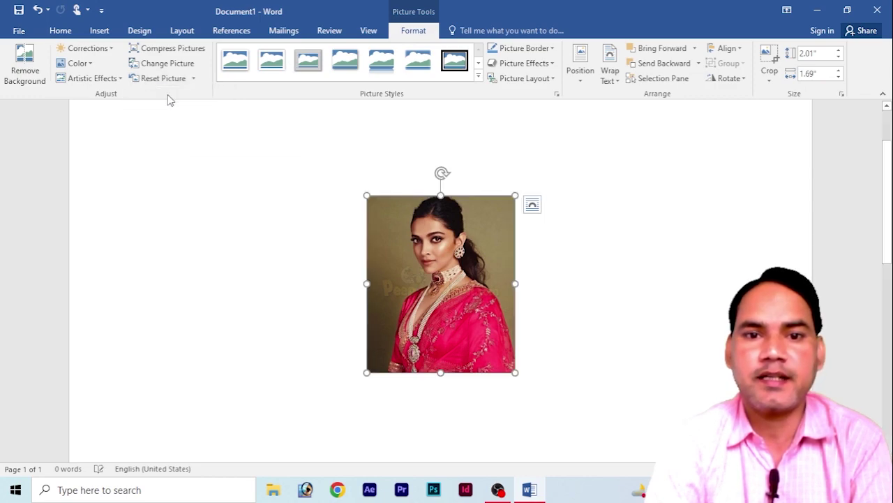
drag(428, 257, 413, 252)
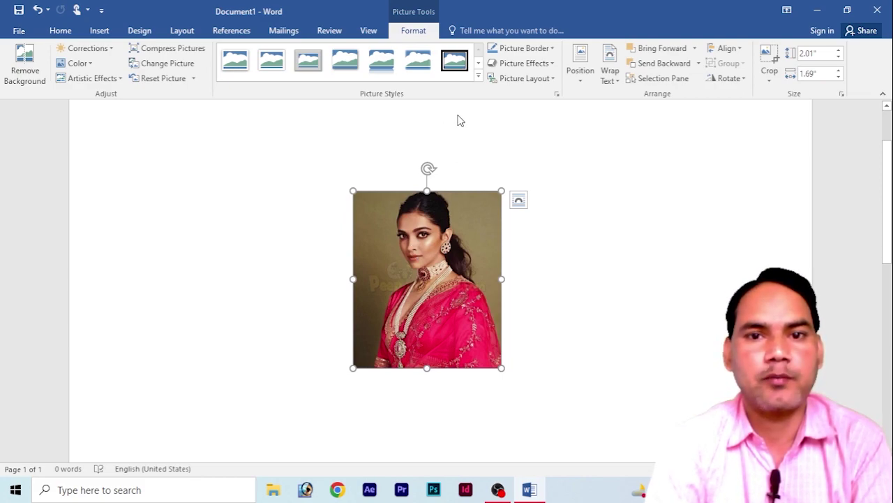
Shrink the photo, restore its 2.01" × 1.69" size with Reset Picture & Size, and reposition it.
click(194, 79)
click(196, 112)
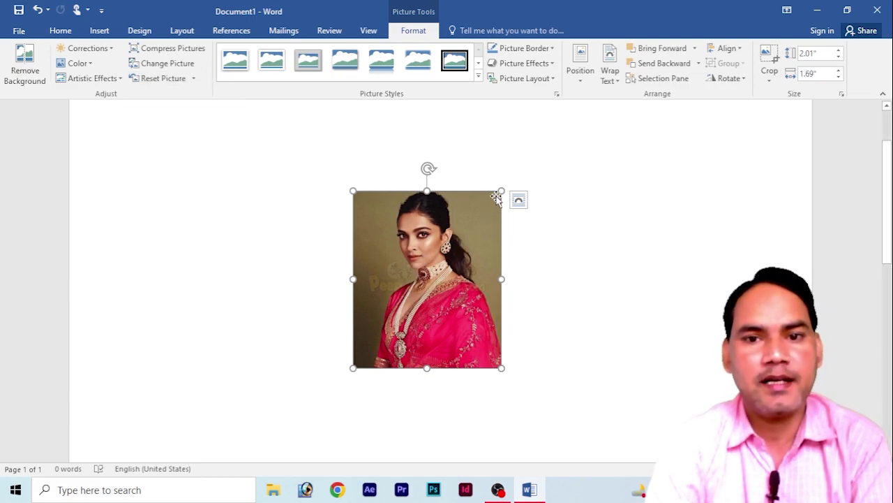
drag(501, 191, 467, 234)
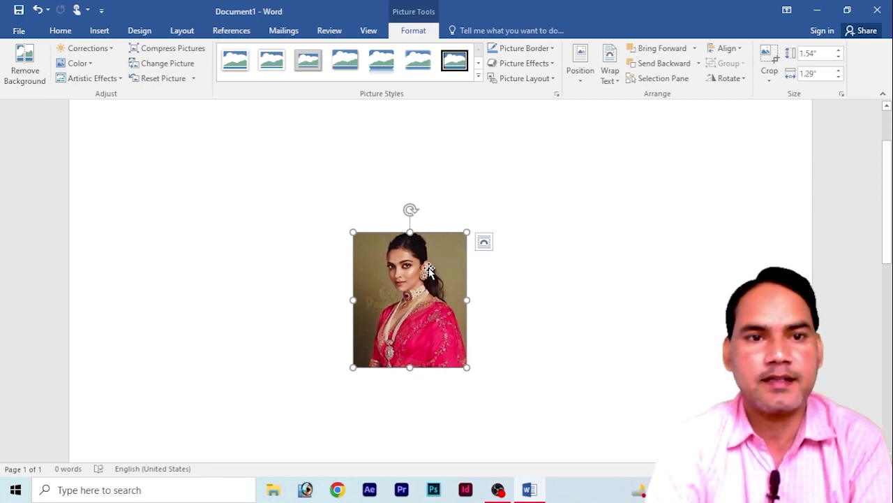
click(193, 79)
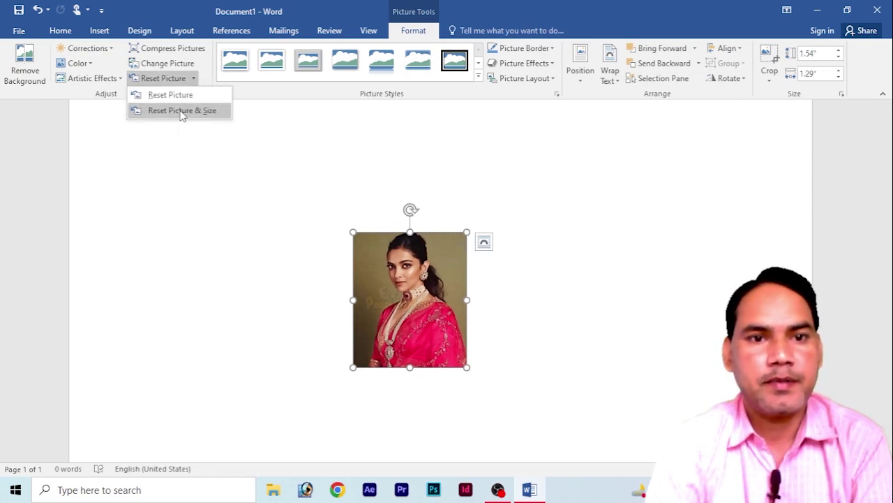
click(182, 110)
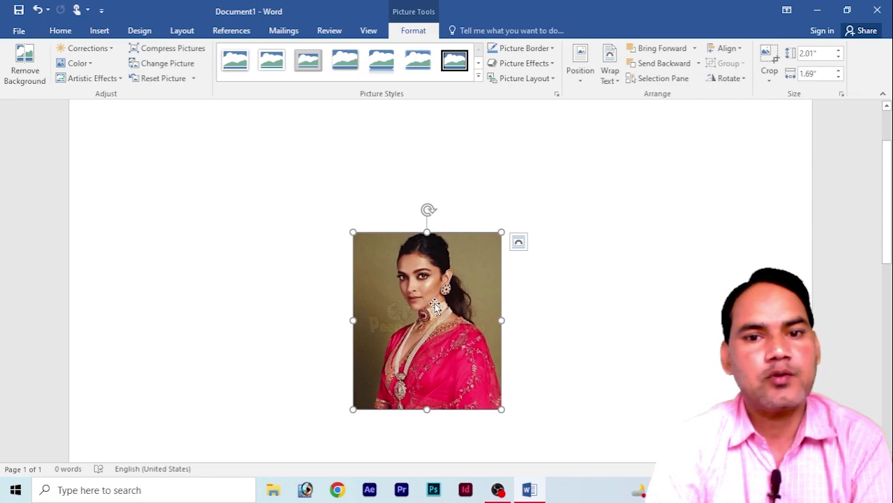
drag(435, 307, 423, 272)
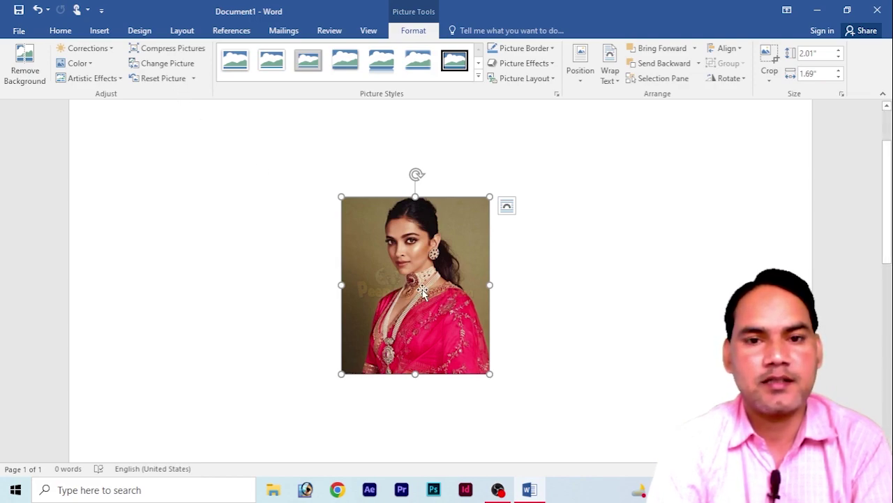
drag(438, 256, 460, 258)
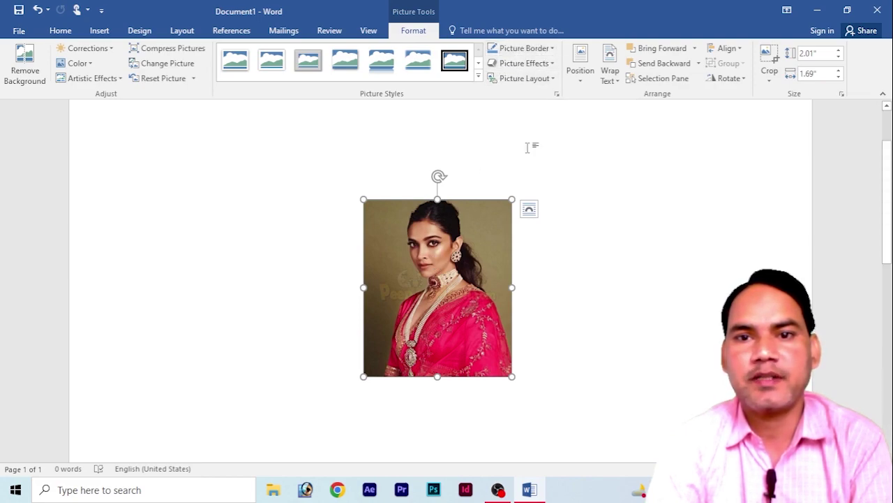
Give the photo a red border and move it up and left to check.
click(552, 48)
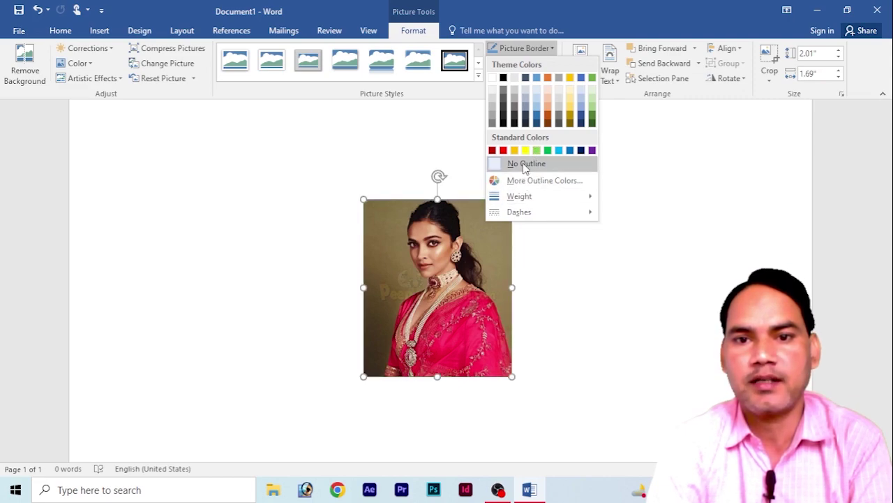
click(504, 151)
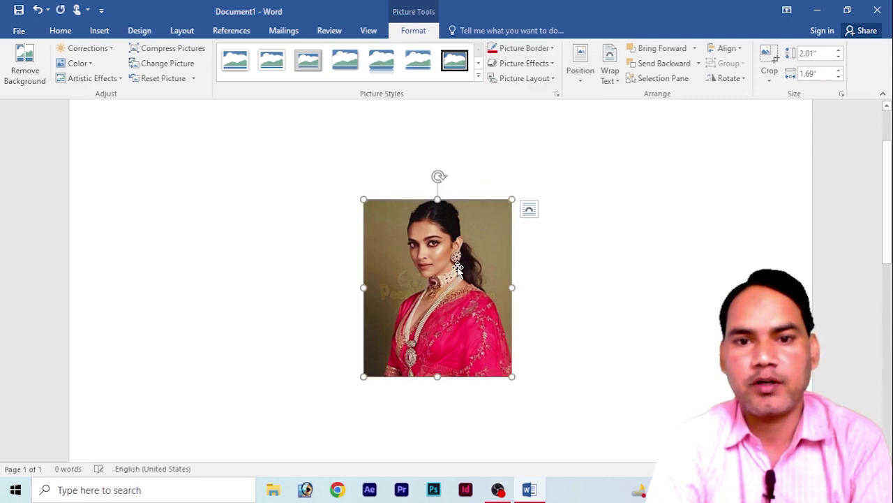
drag(458, 269, 395, 245)
click(452, 237)
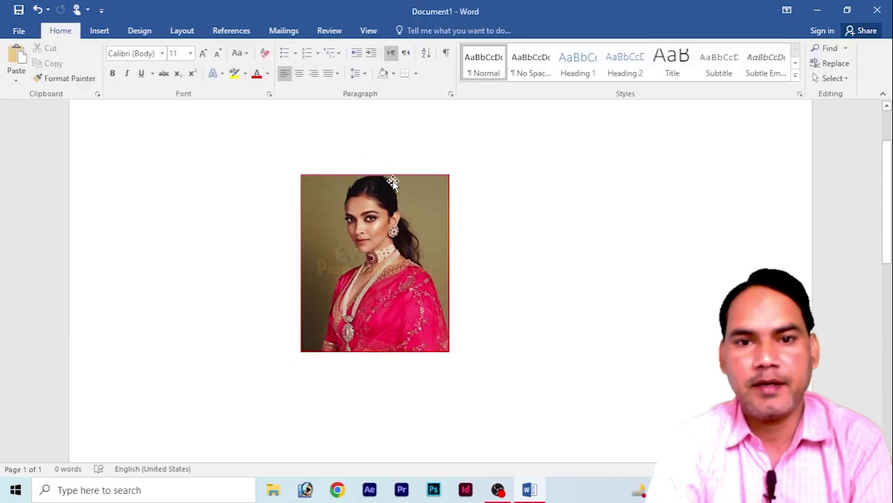
double_click(411, 269)
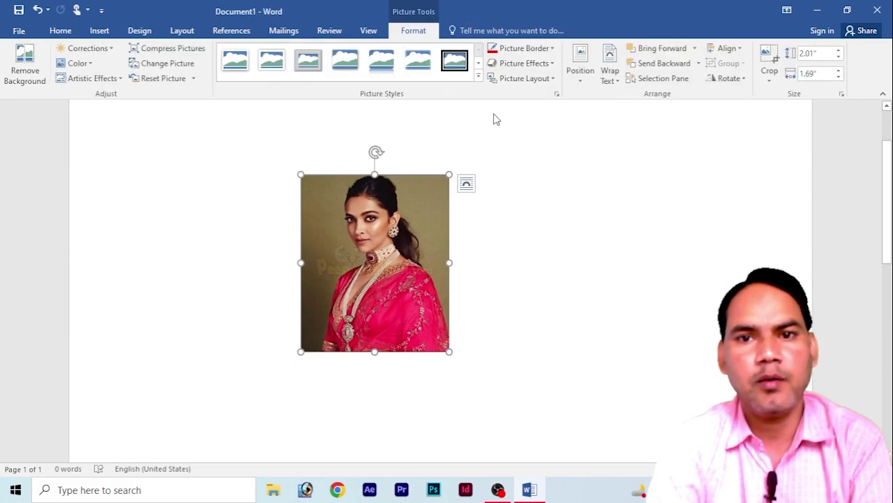
Make the border 4½ pt, dark blue, and dashed.
click(552, 48)
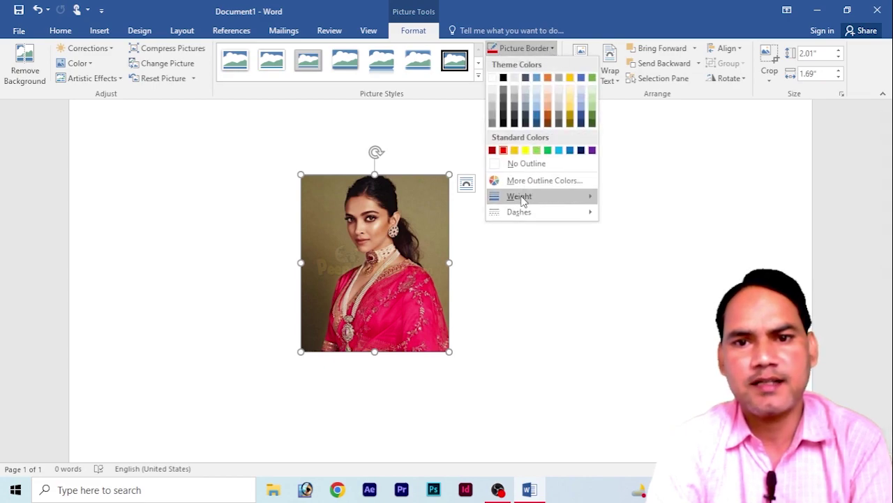
mouse_move(519, 196)
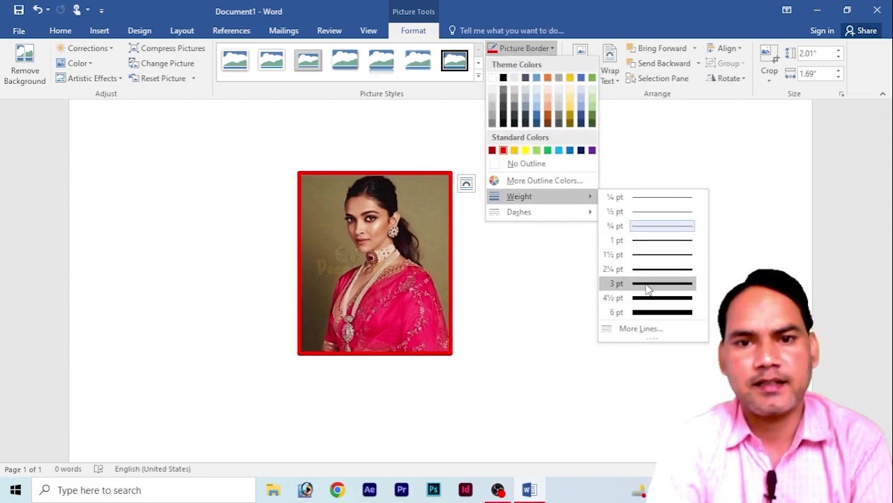
click(650, 307)
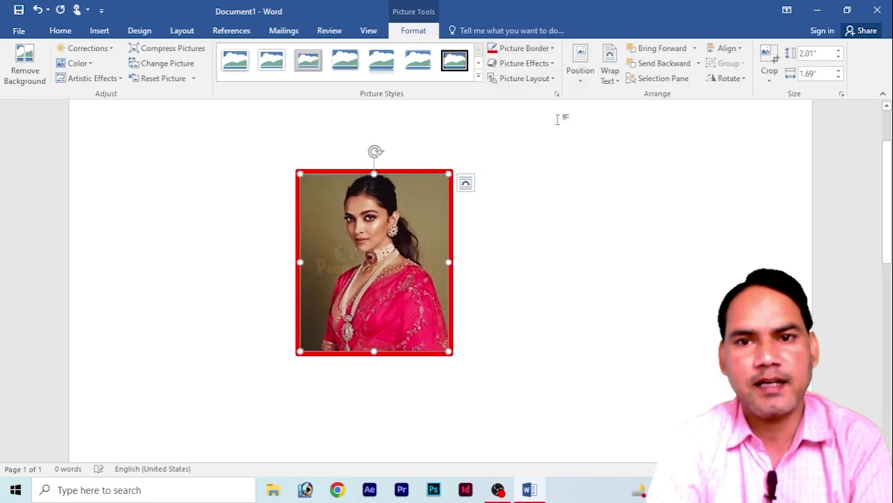
click(552, 48)
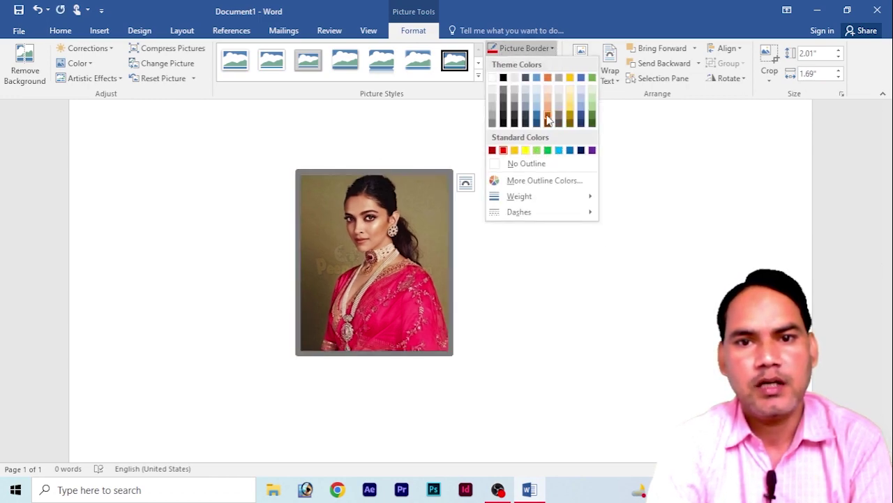
click(583, 153)
drag(405, 188, 454, 204)
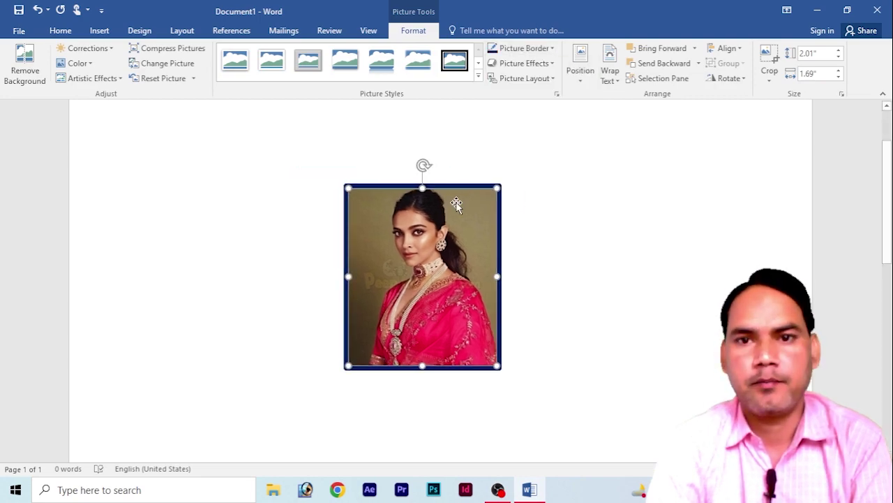
click(553, 50)
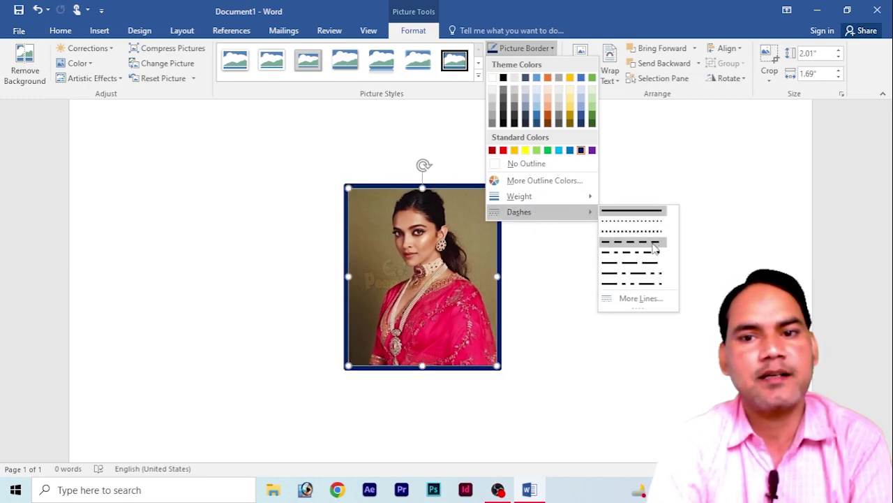
mouse_move(519, 211)
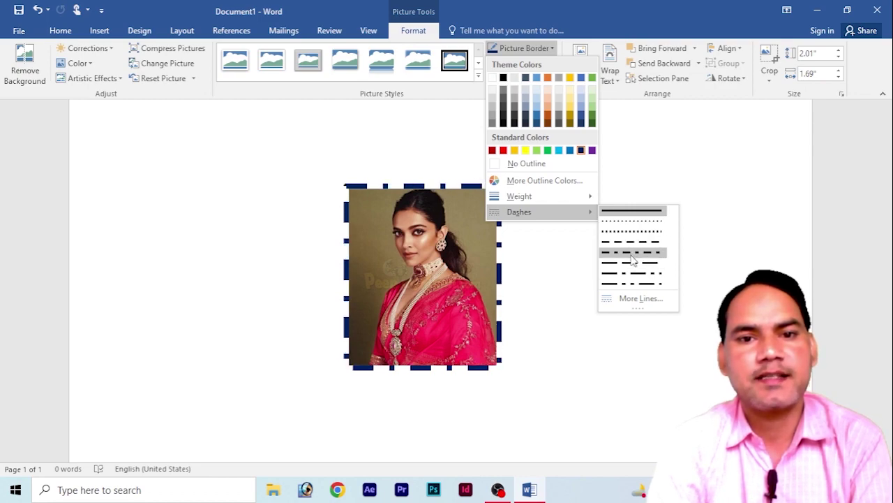
click(629, 244)
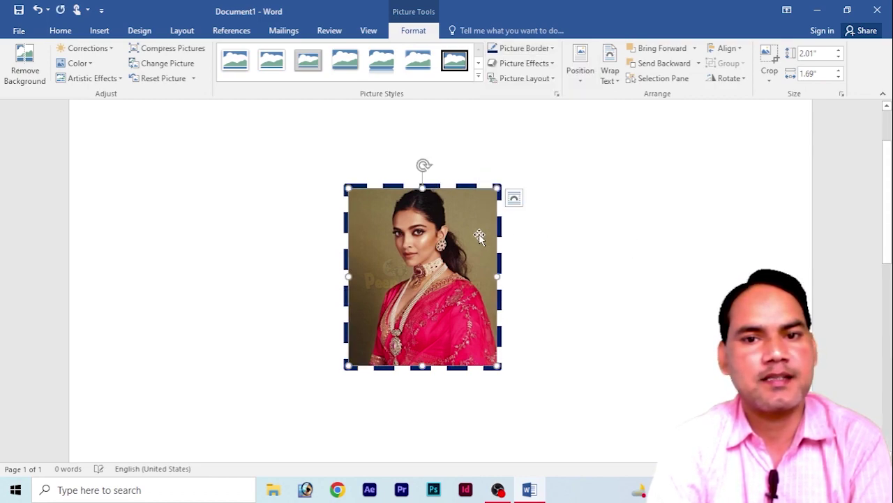
click(552, 48)
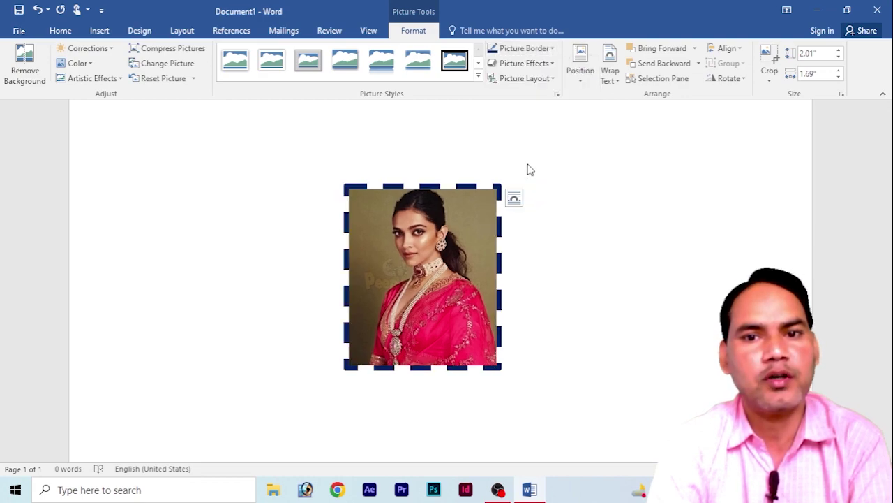
Darken the gold border colour through More Outline Colors.
click(554, 51)
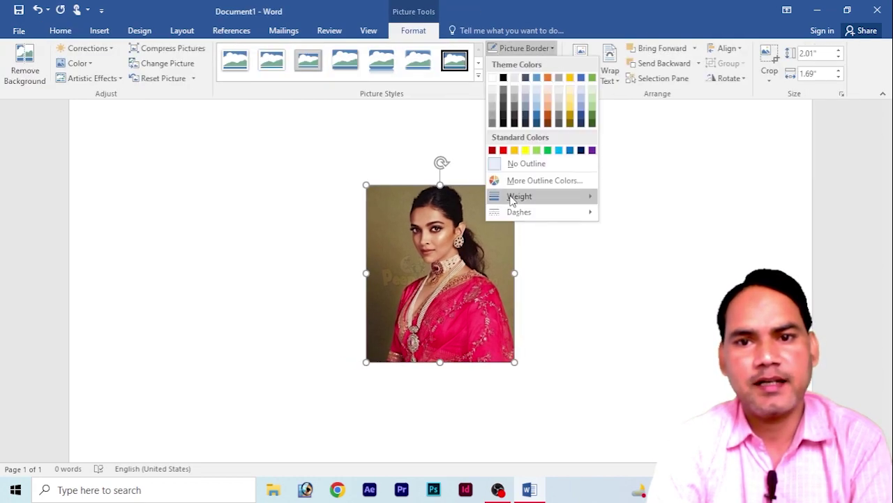
click(514, 150)
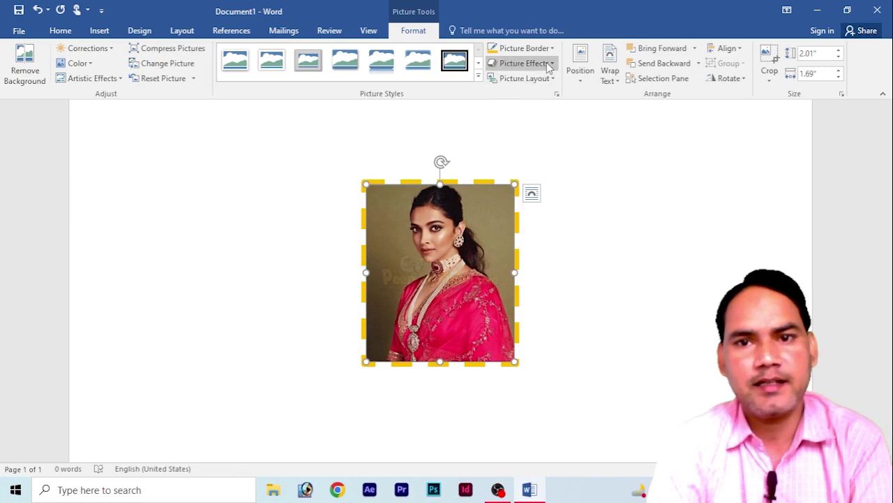
click(527, 49)
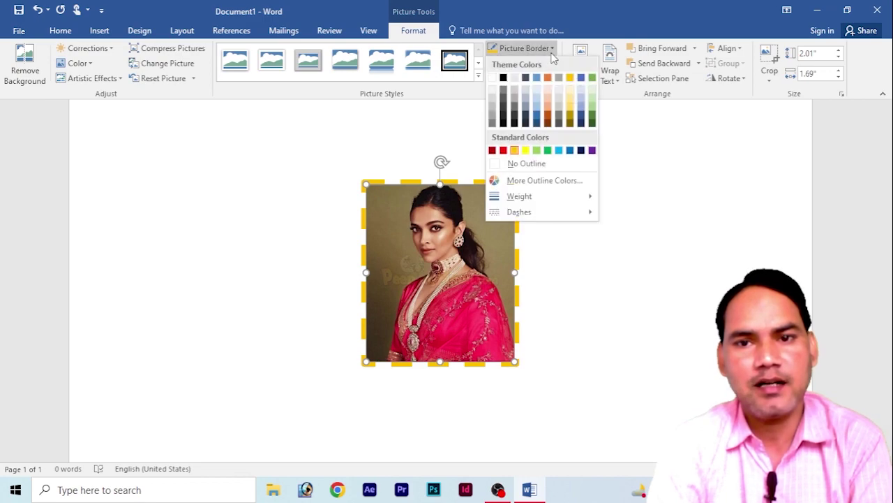
click(537, 183)
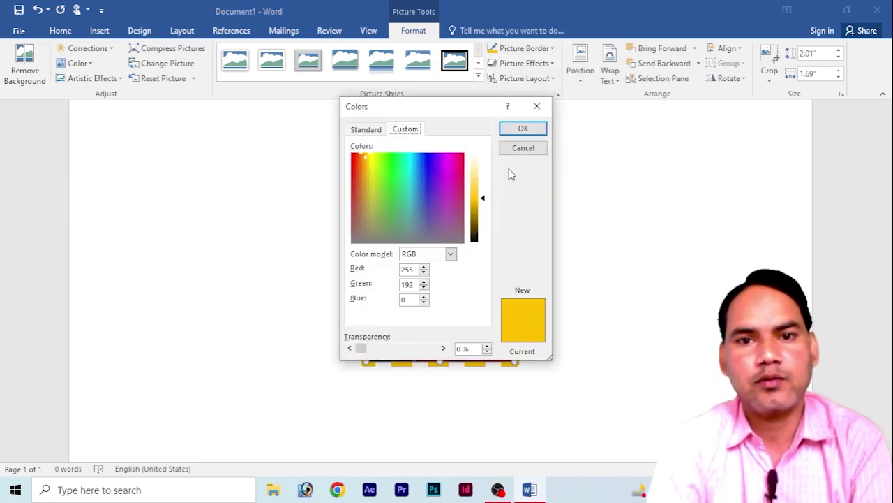
drag(440, 110, 656, 122)
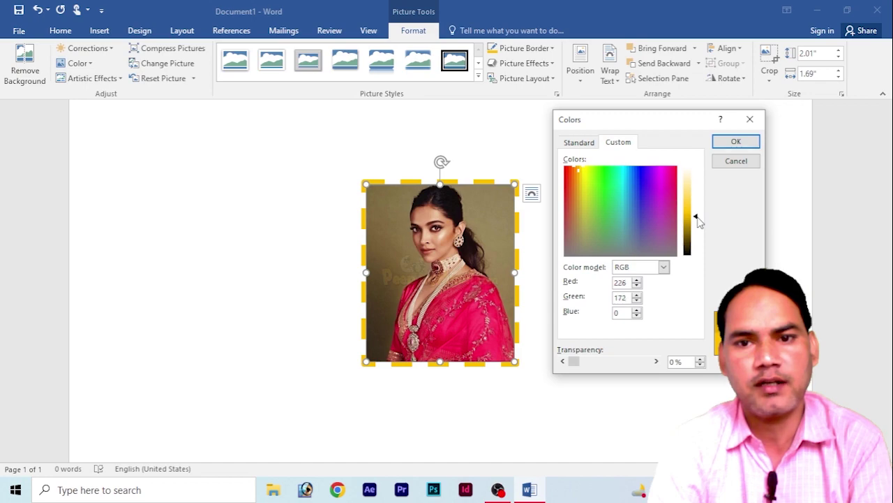
drag(697, 217, 697, 207)
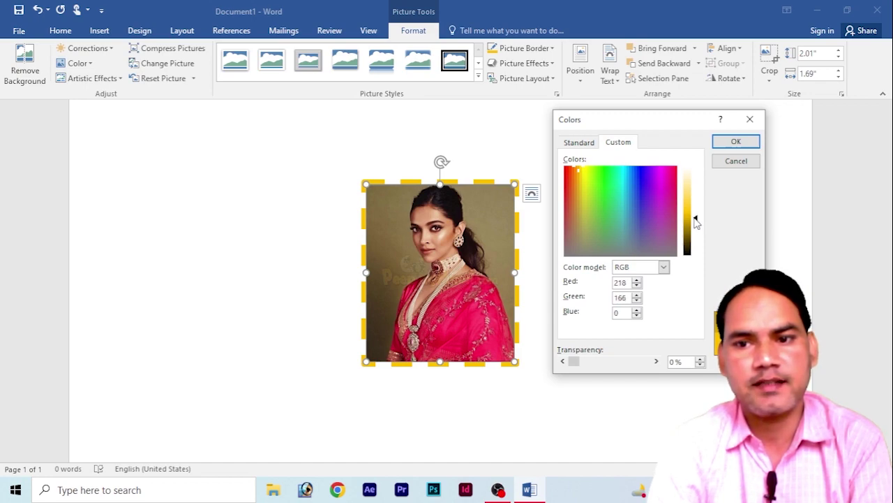
click(730, 143)
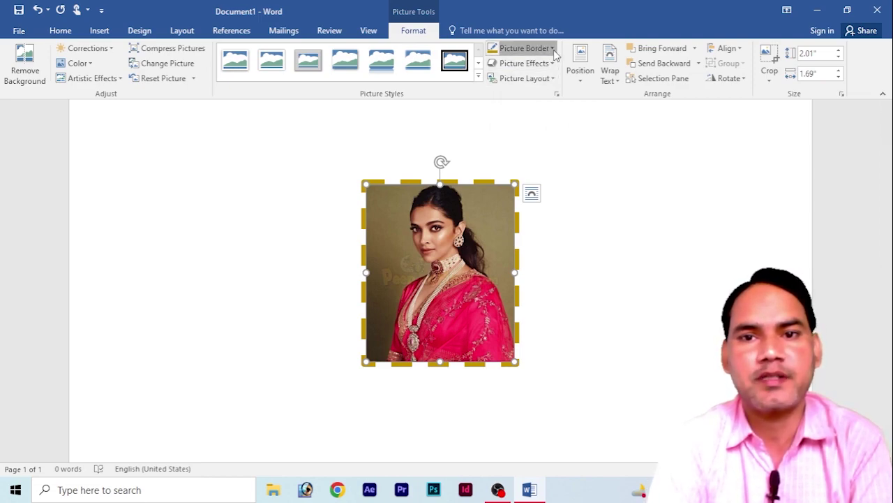
Remove the portrait's border entirely with No Outline.
click(524, 48)
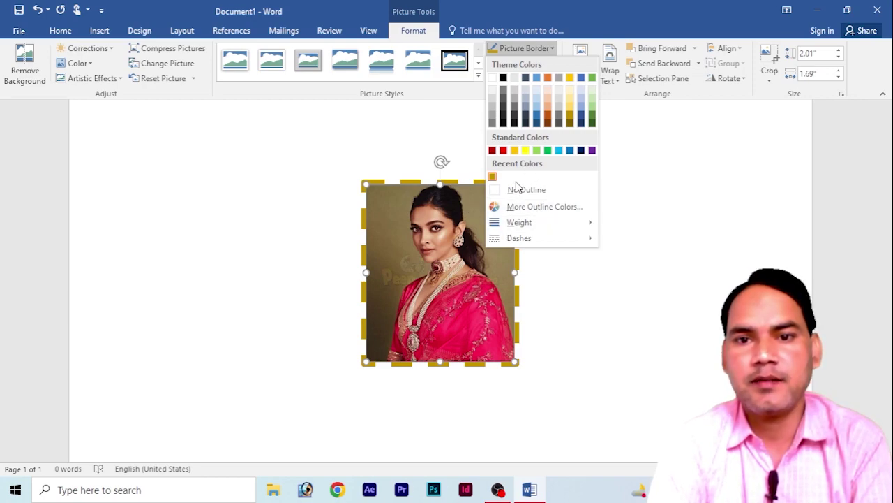
click(449, 207)
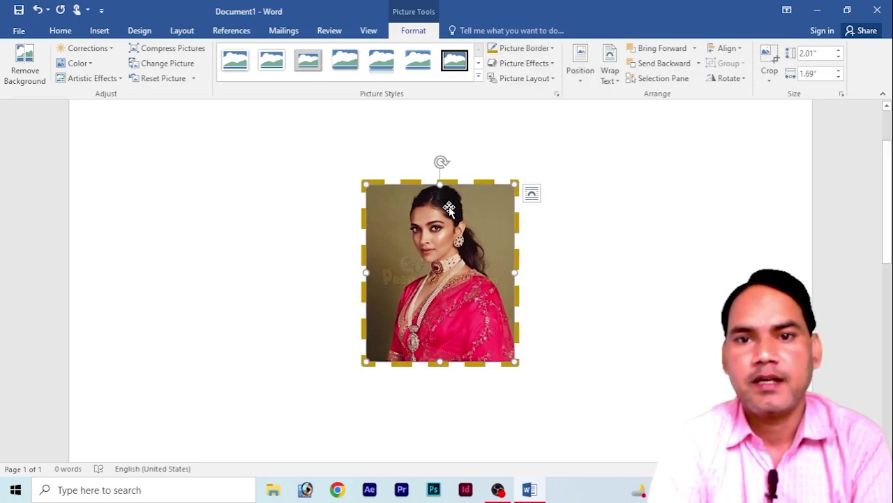
click(553, 48)
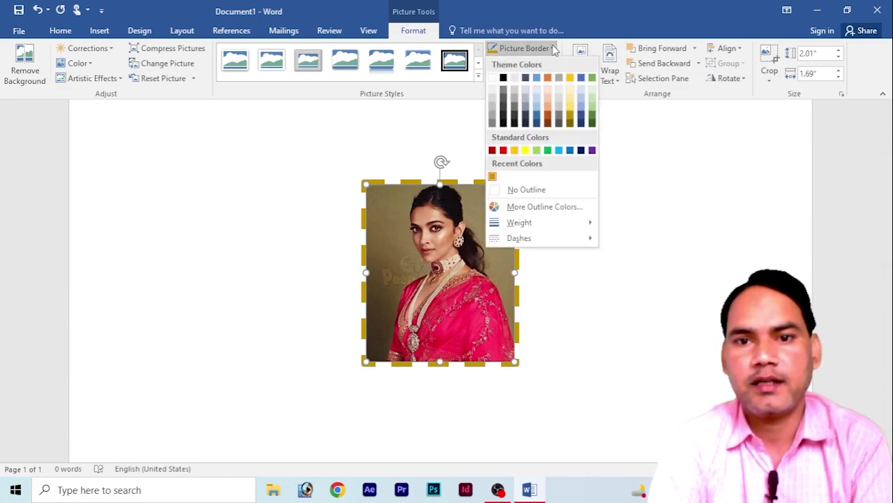
click(515, 191)
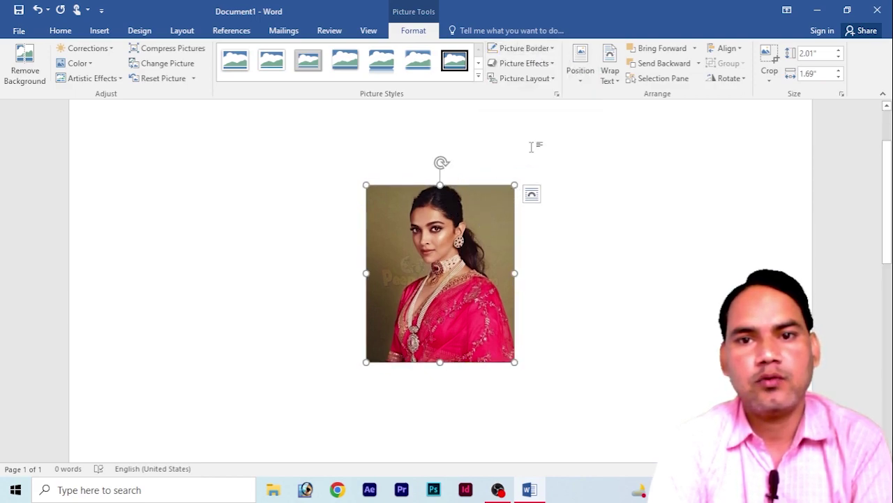
Apply a 3-D box preset to the portrait and move it back toward the centre.
click(554, 63)
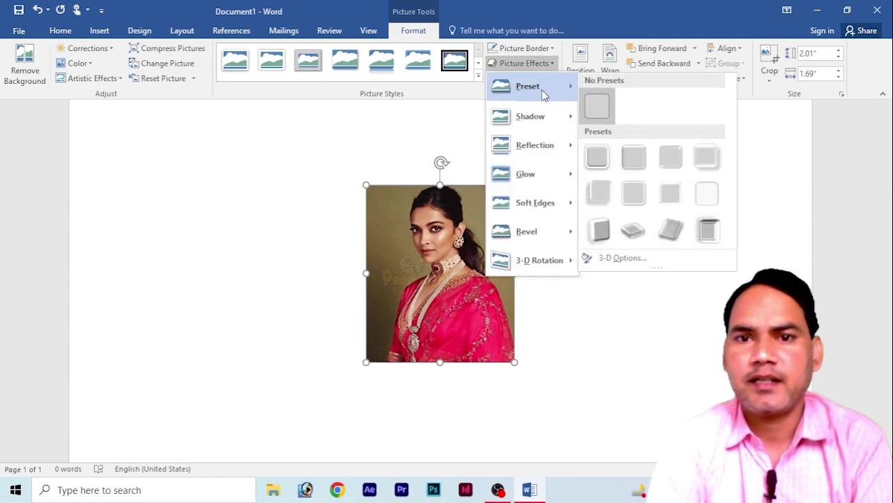
mouse_move(529, 86)
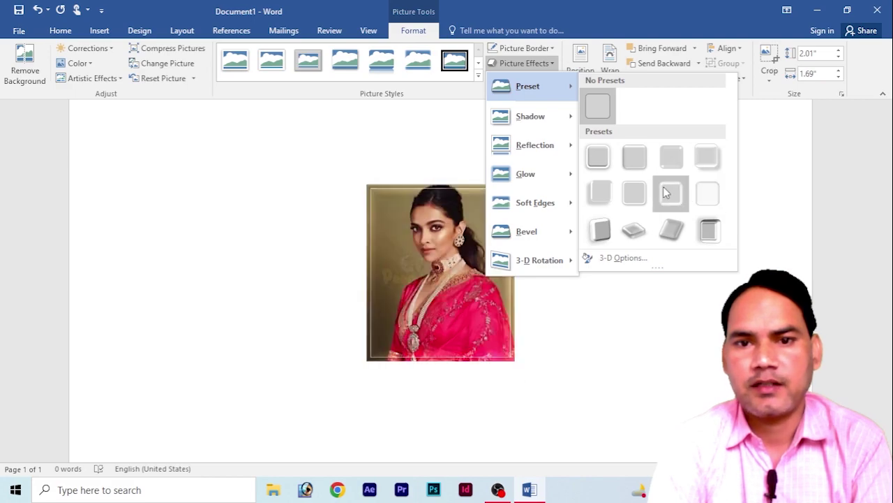
click(604, 230)
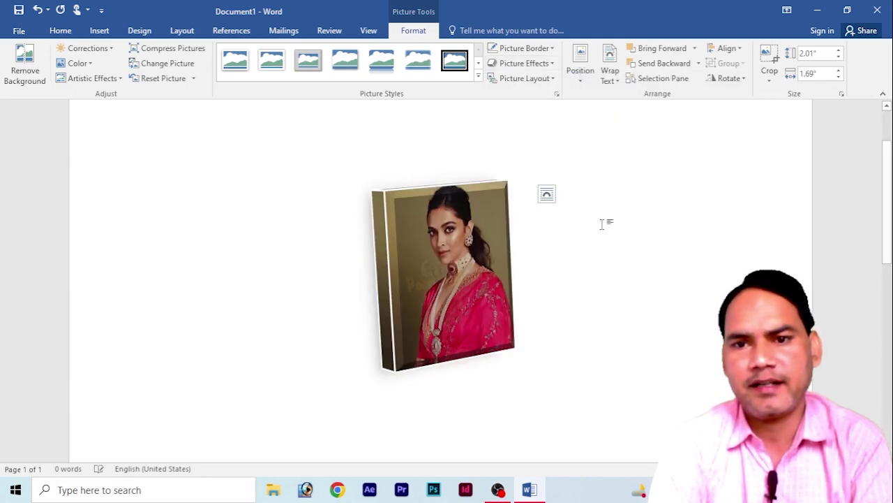
mouse_move(448, 241)
mouse_down()
mouse_move(344, 195)
mouse_move(317, 201)
mouse_up()
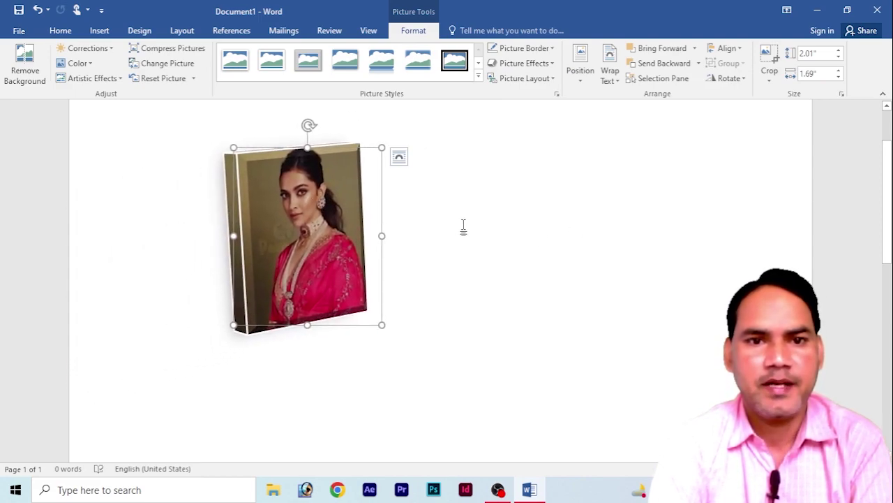
click(463, 227)
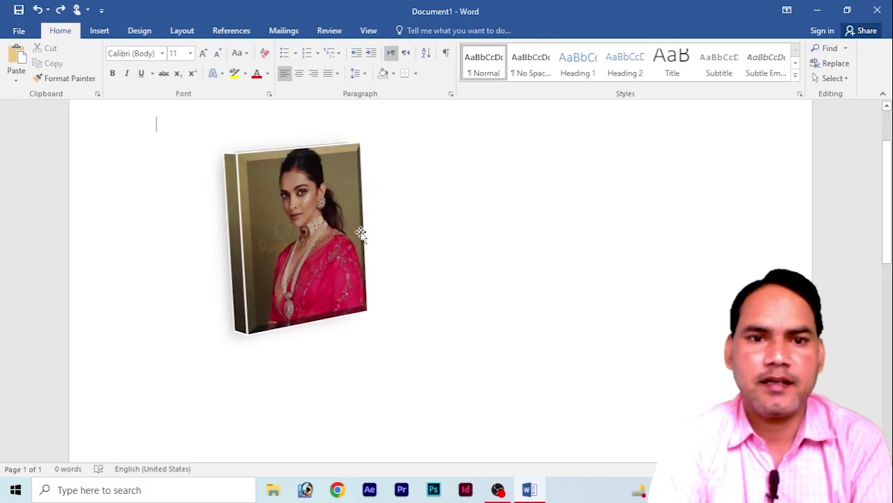
drag(305, 217, 429, 250)
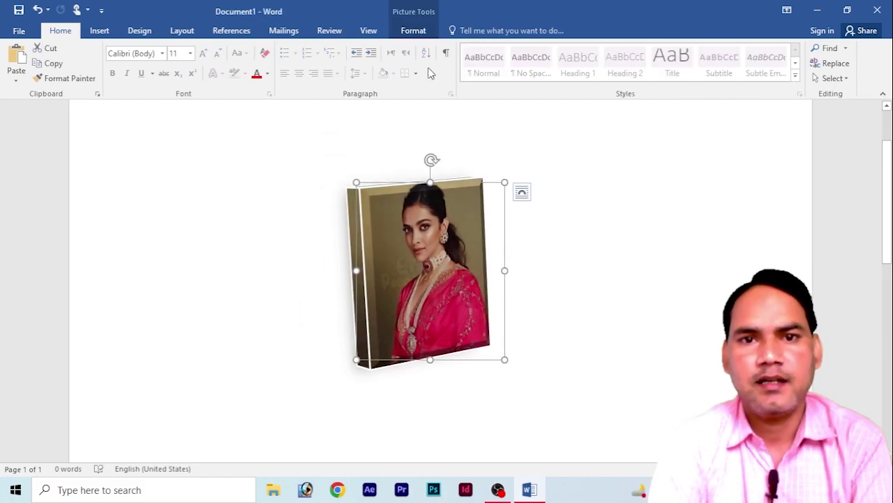
Clear the 3-D effect with Picture Effects > Preset > No Presets.
click(419, 32)
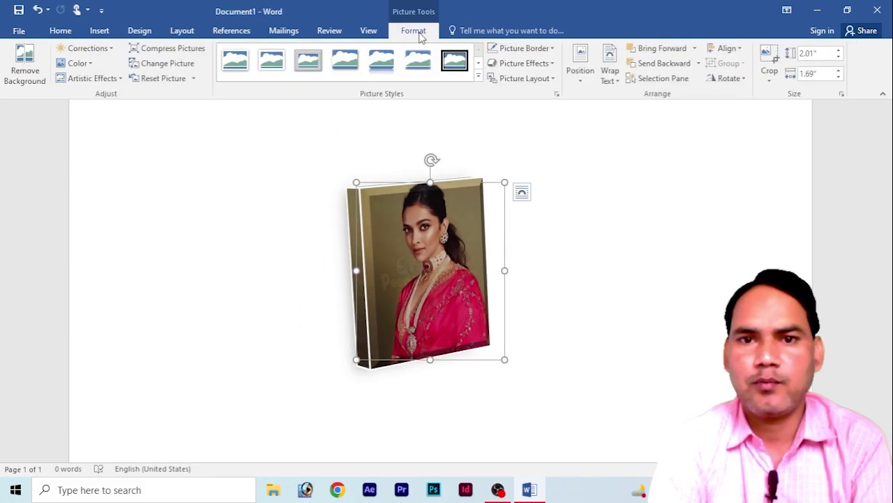
click(553, 64)
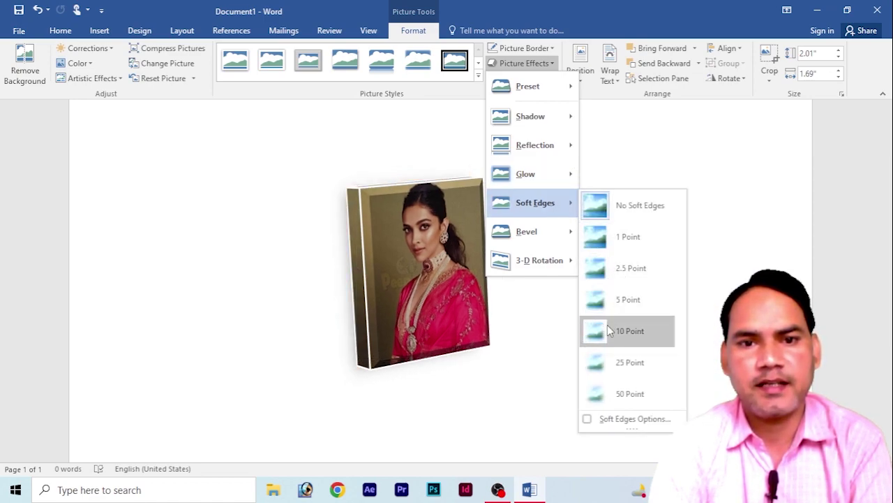
mouse_move(528, 87)
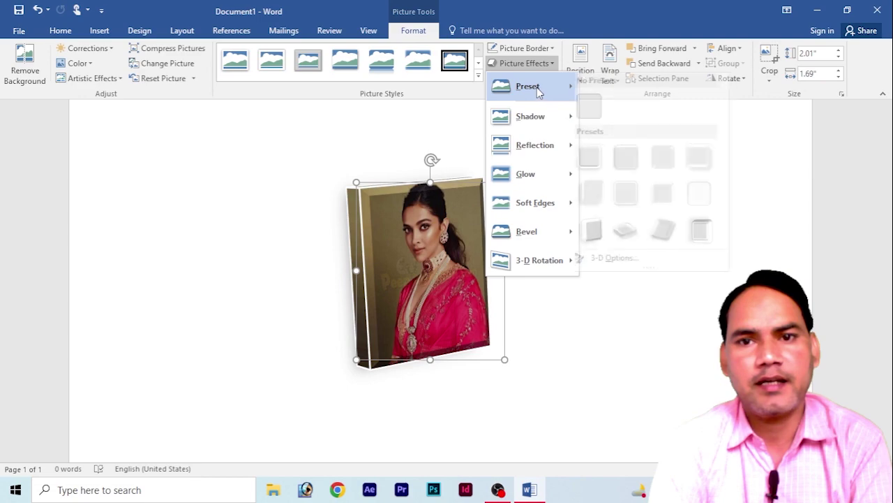
click(600, 110)
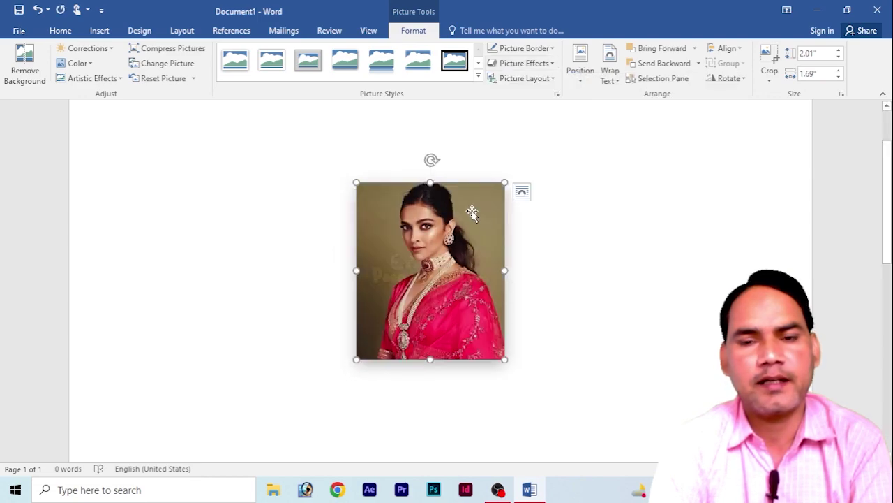
Browse 3-D Rotation effects without applying one, then show the Picture Layout gallery.
click(551, 64)
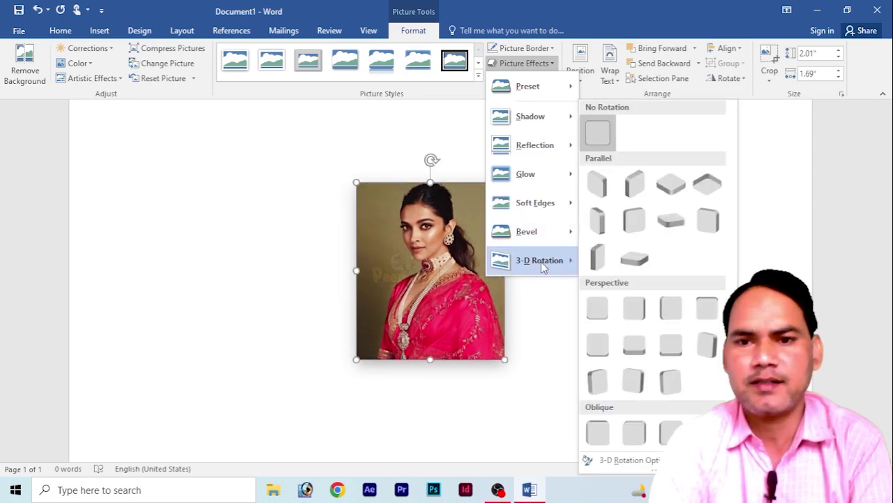
mouse_move(539, 259)
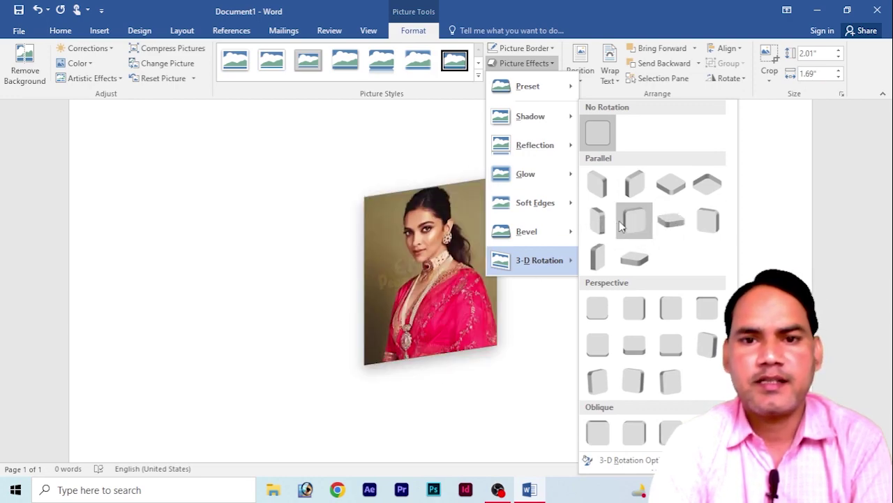
click(438, 253)
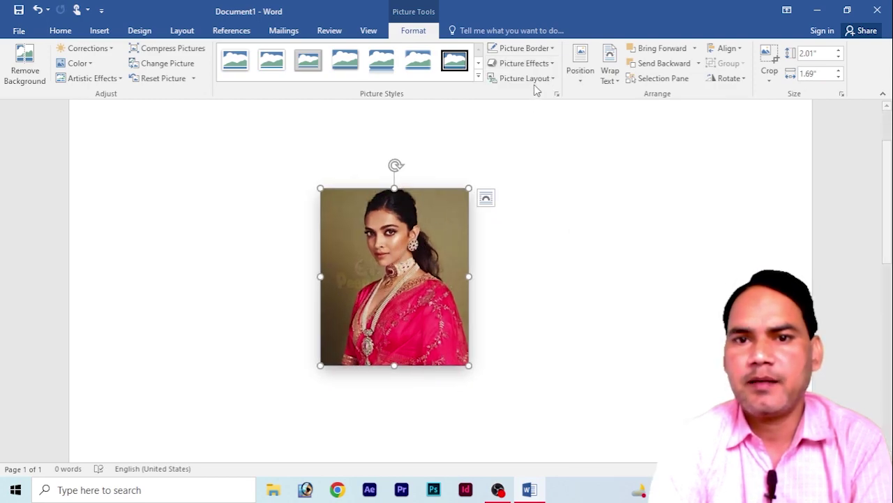
click(557, 83)
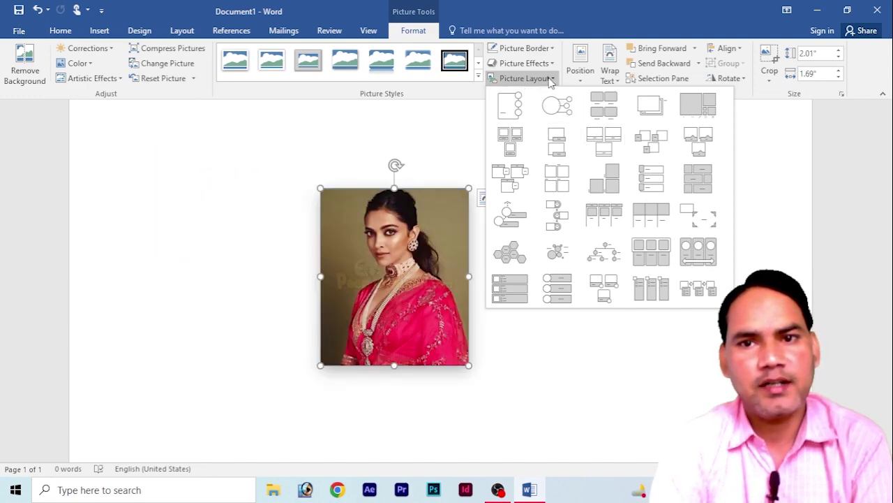
Close the layout gallery, nudge the portrait, and bring up the Position choices.
click(427, 206)
mouse_move(431, 225)
mouse_down()
mouse_move(434, 209)
mouse_move(421, 229)
mouse_up()
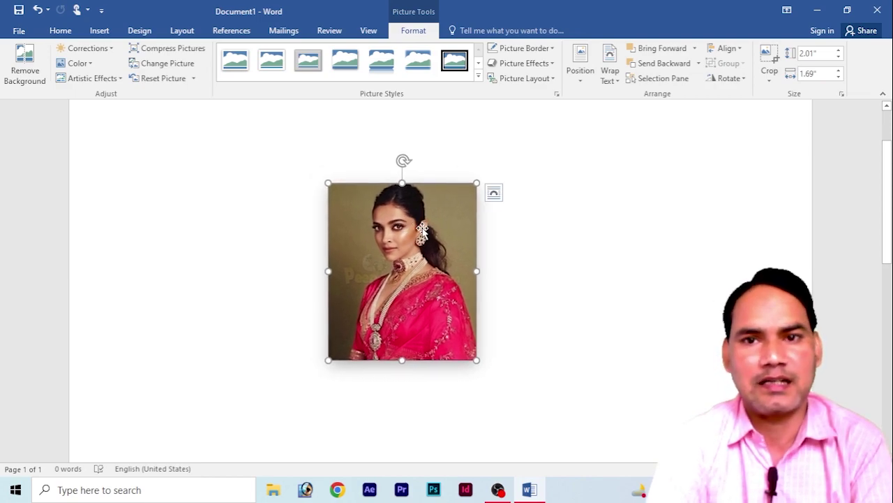
click(583, 82)
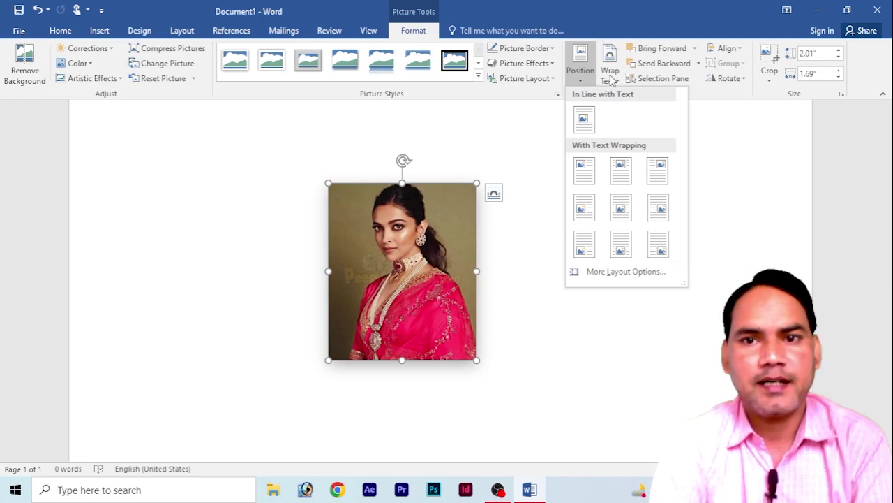
Check the Wrap Text and Layout Options menus, then drag the portrait slightly up and left.
click(611, 80)
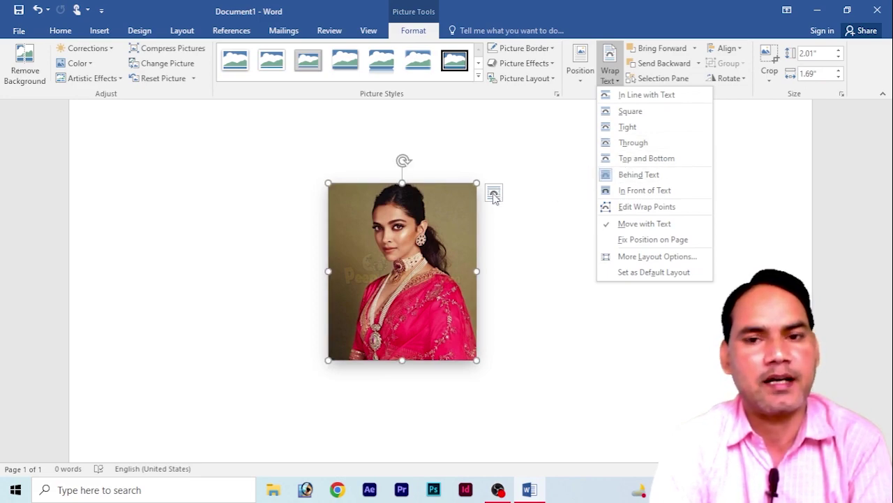
click(495, 196)
click(494, 195)
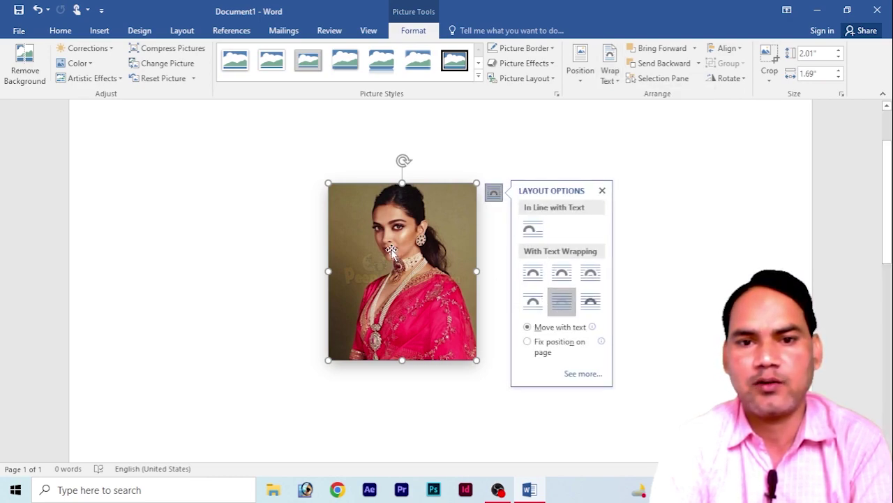
drag(391, 250, 363, 241)
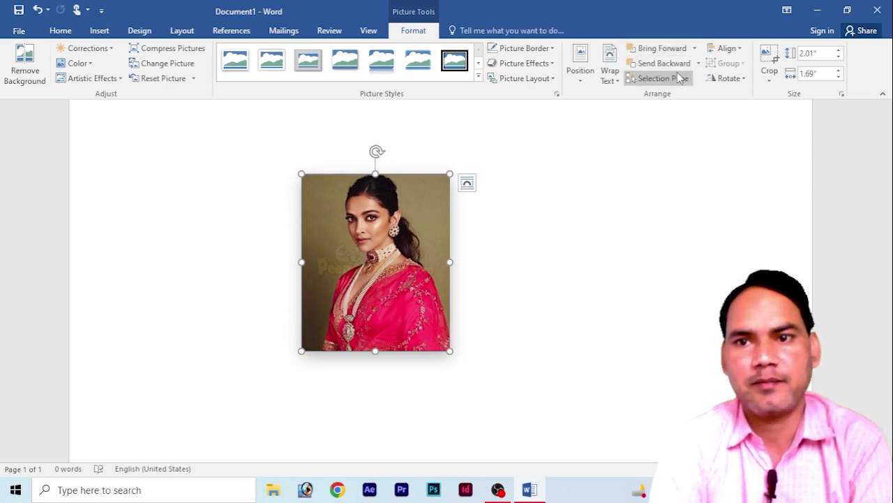
Centre the portrait on the page with Ctrl+E and bring up the Crop options.
key(ctrl+e)
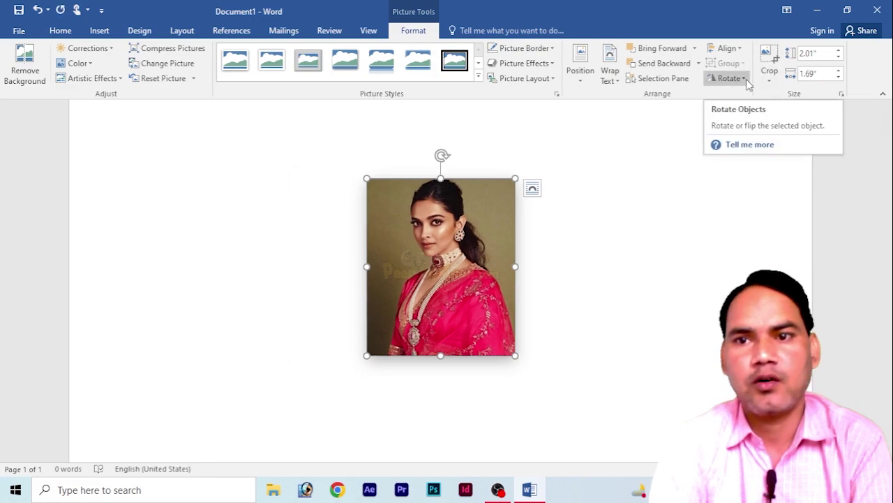
click(744, 78)
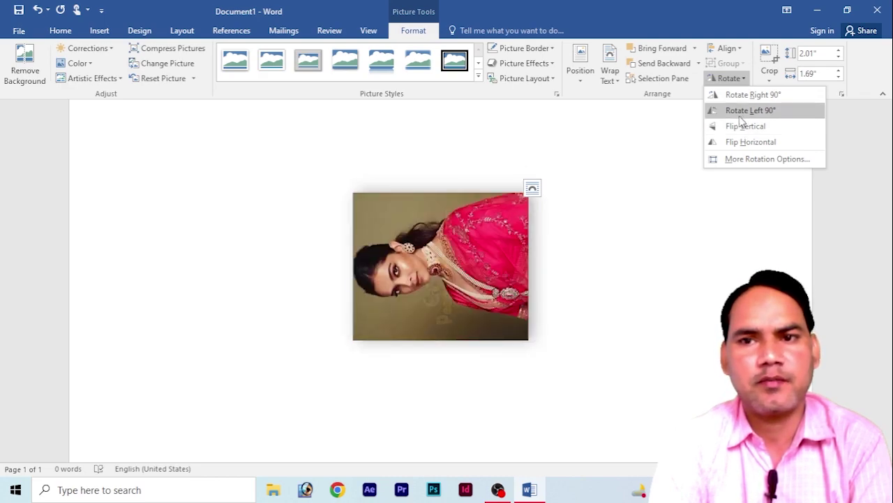
click(768, 81)
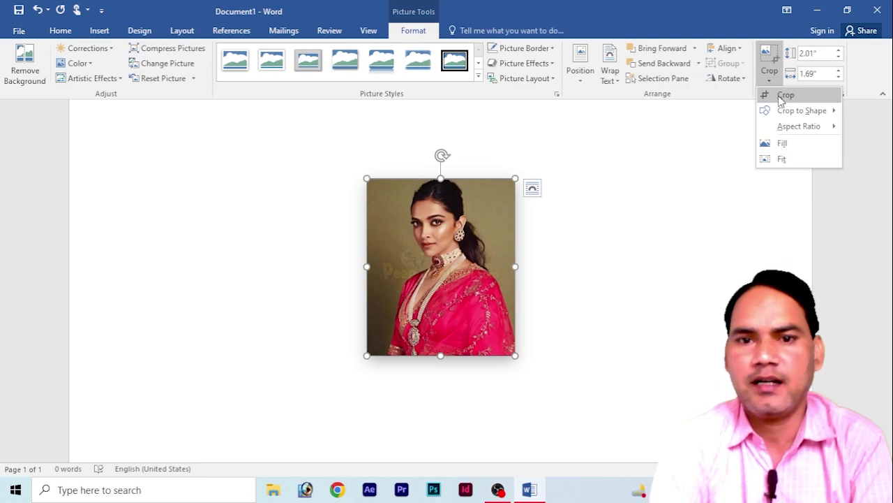
Crop the portrait's left, right and bottom edges inward to about 1.62 by 1.22 inches.
click(783, 96)
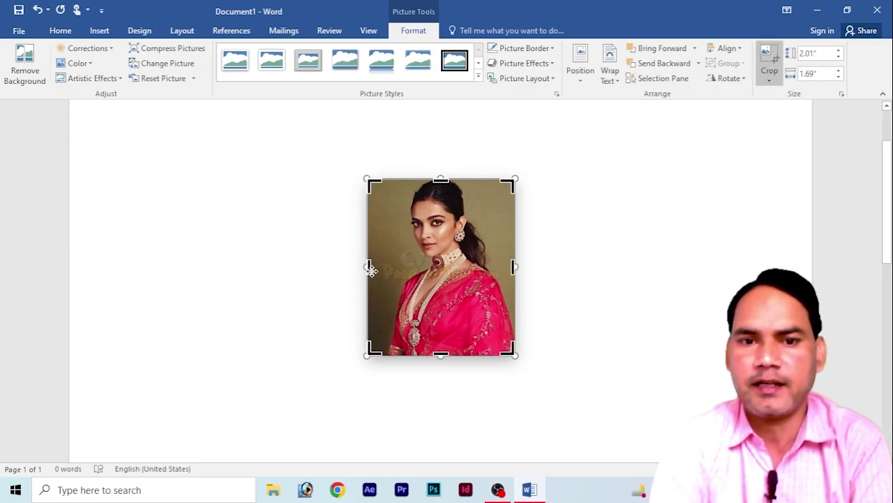
drag(368, 266, 386, 268)
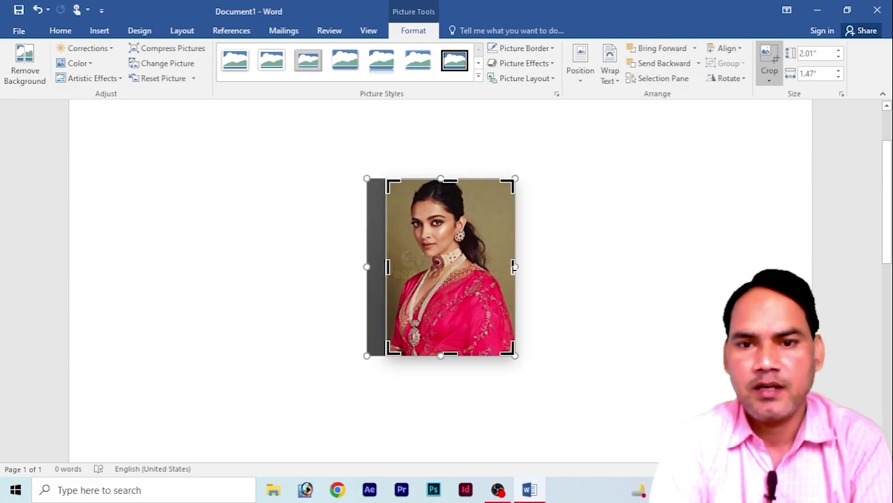
drag(514, 265, 502, 266)
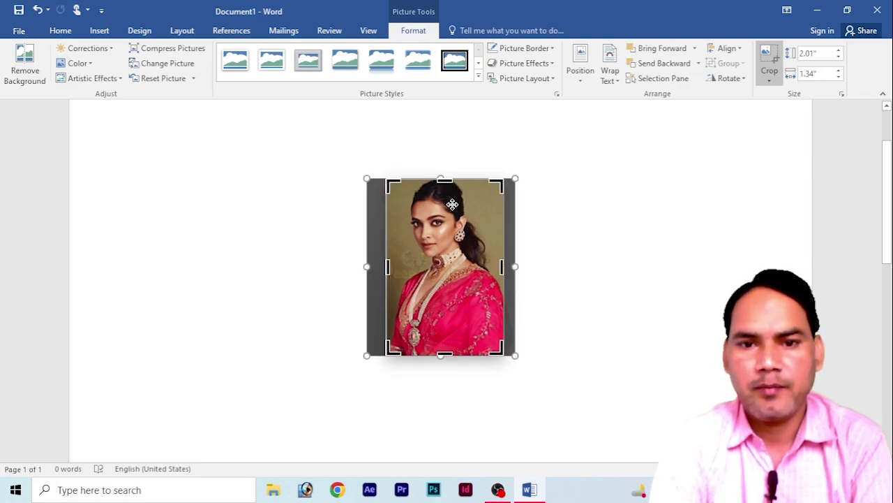
drag(444, 355, 450, 321)
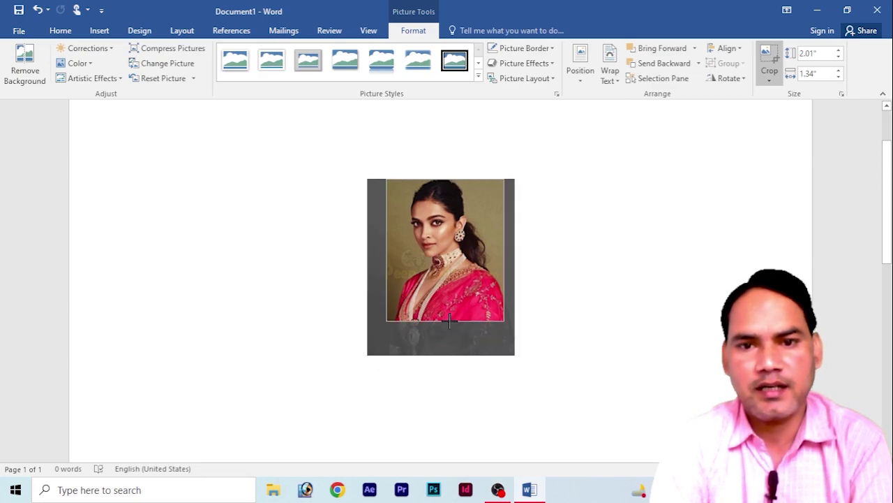
drag(450, 321, 449, 321)
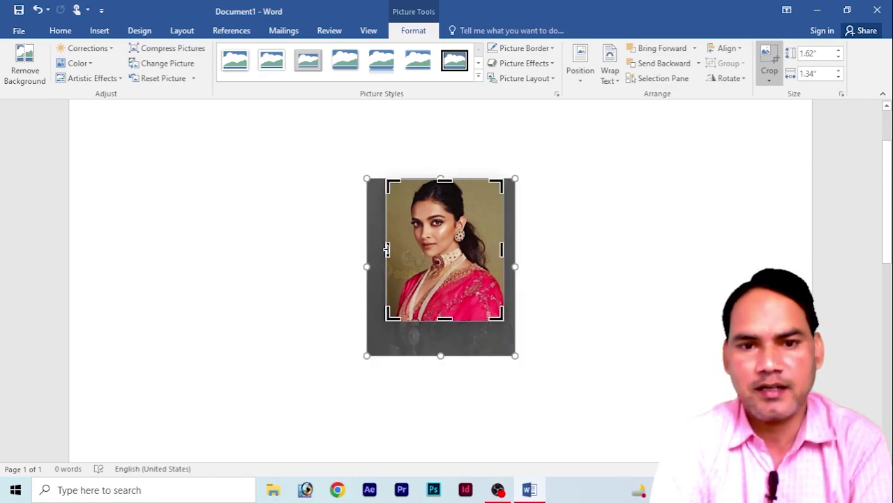
drag(386, 249, 395, 249)
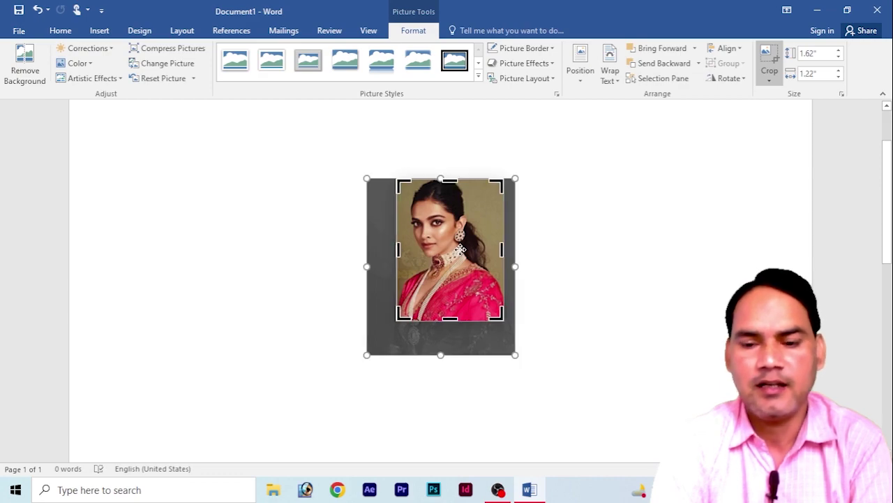
key(Escape)
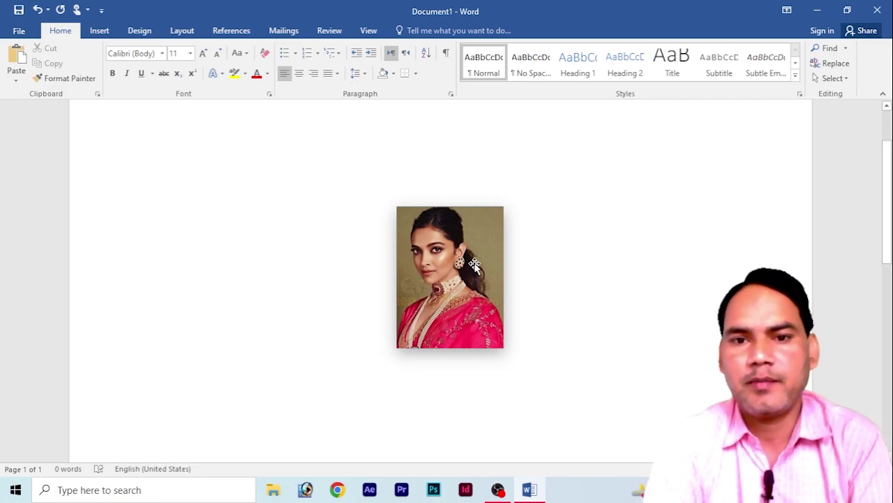
click(474, 266)
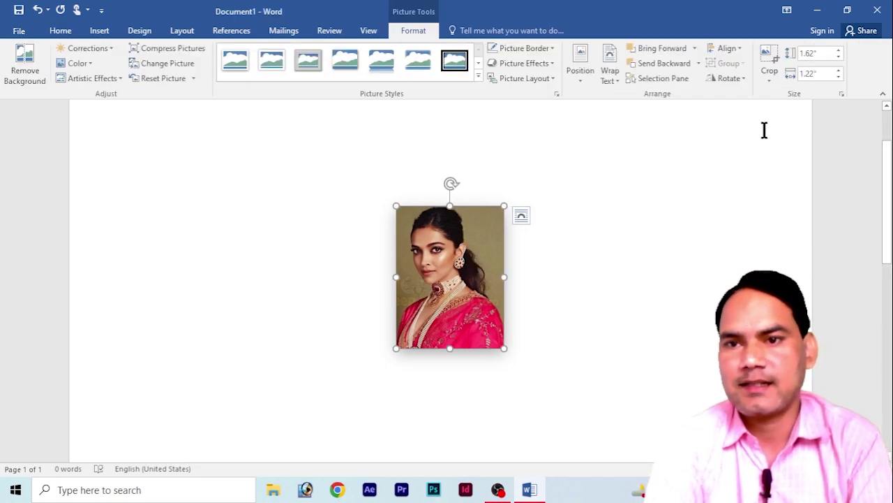
Crop the portrait to a heart shape and move it up and to the left.
click(770, 80)
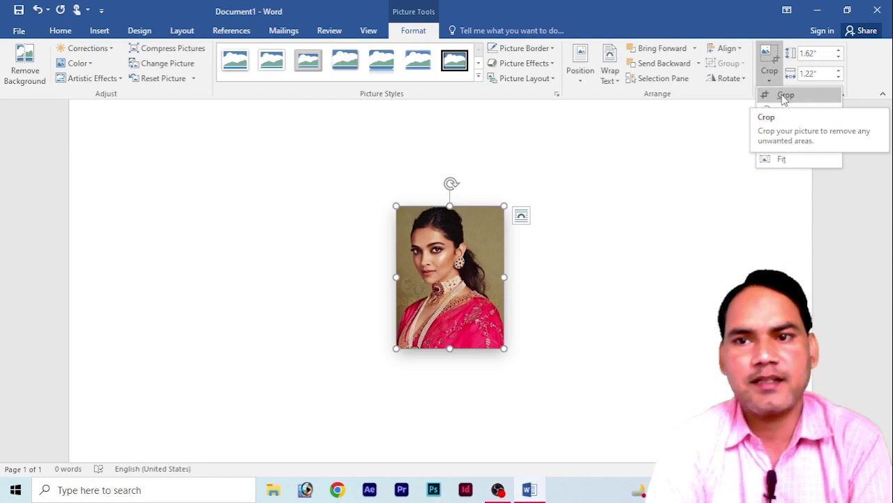
mouse_move(801, 111)
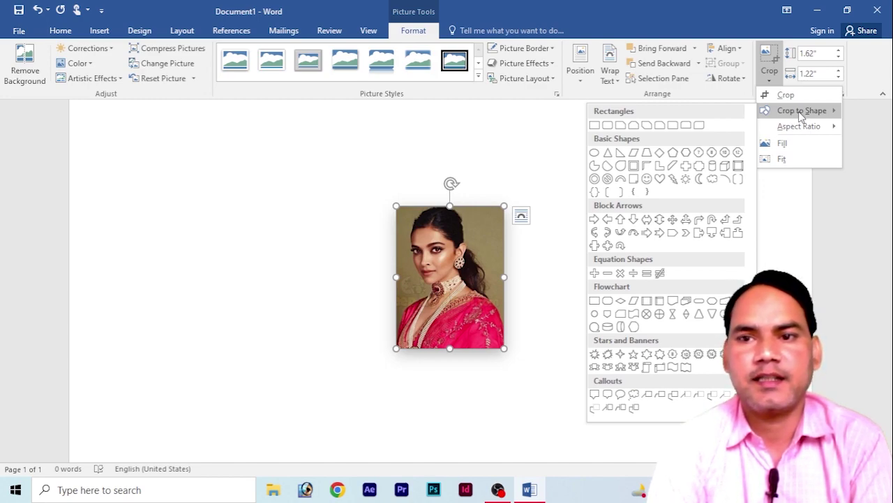
click(660, 180)
drag(466, 264, 373, 245)
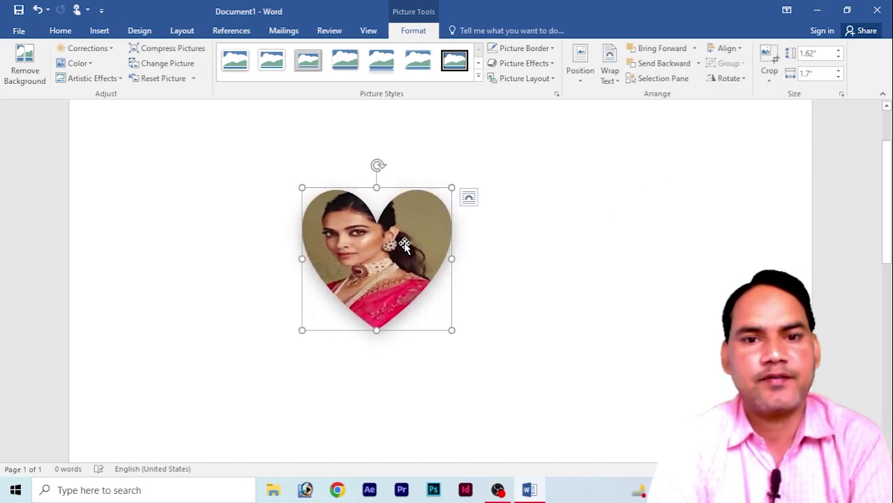
key(Down)
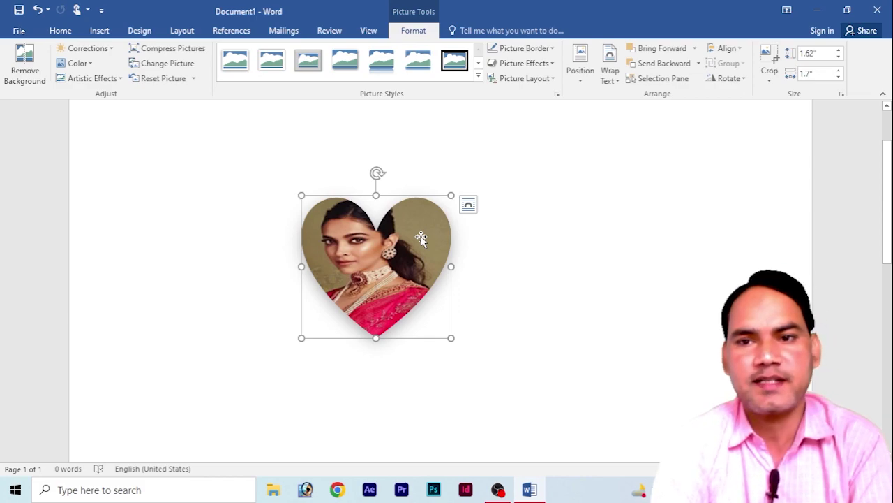
Reshape the portrait to a down arrow, then a cloud, and enlarge it to 1.97 by 2.07 inches.
click(770, 81)
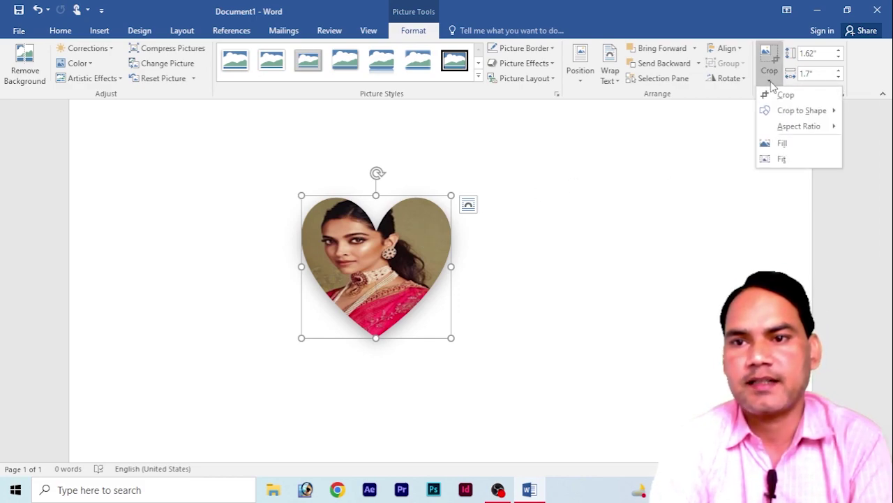
mouse_move(801, 110)
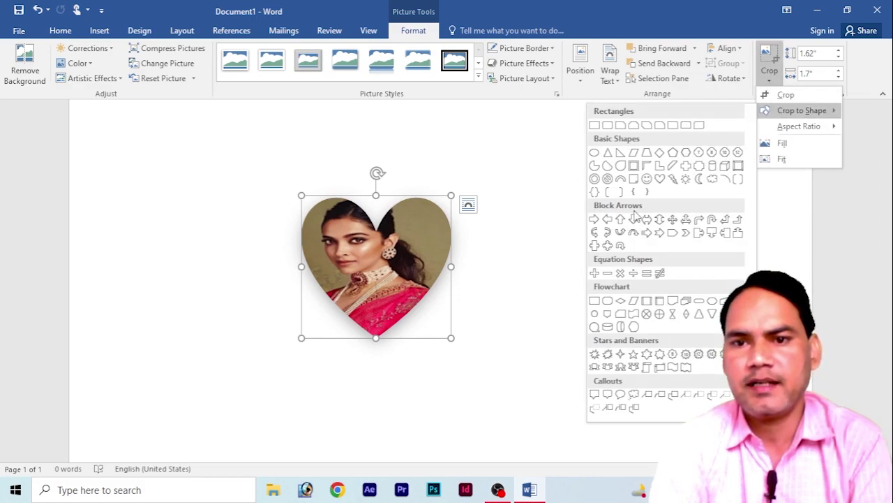
click(633, 220)
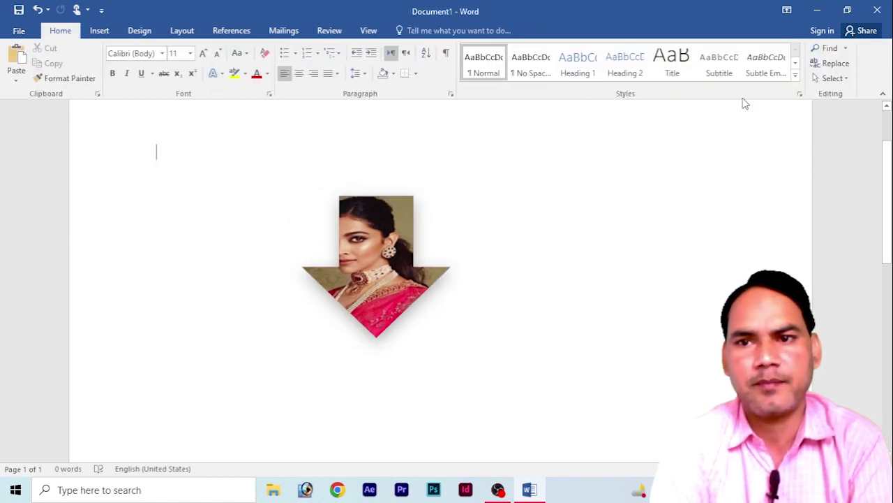
click(385, 278)
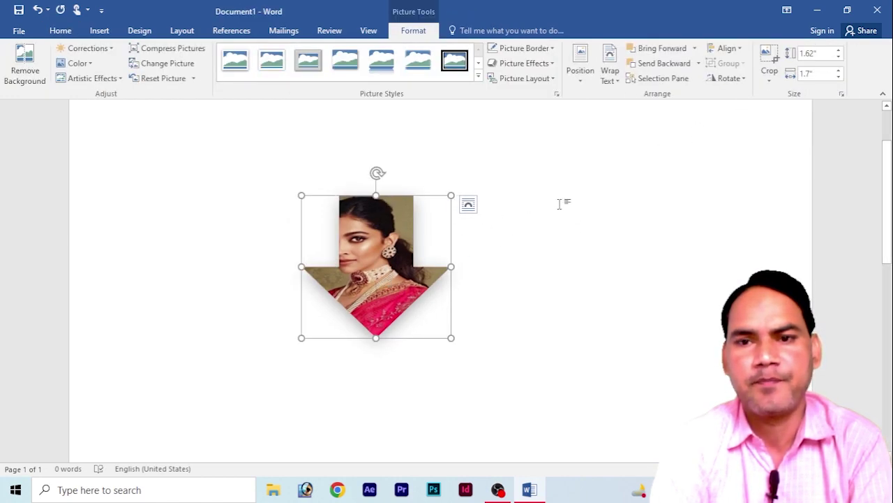
click(770, 76)
mouse_move(802, 110)
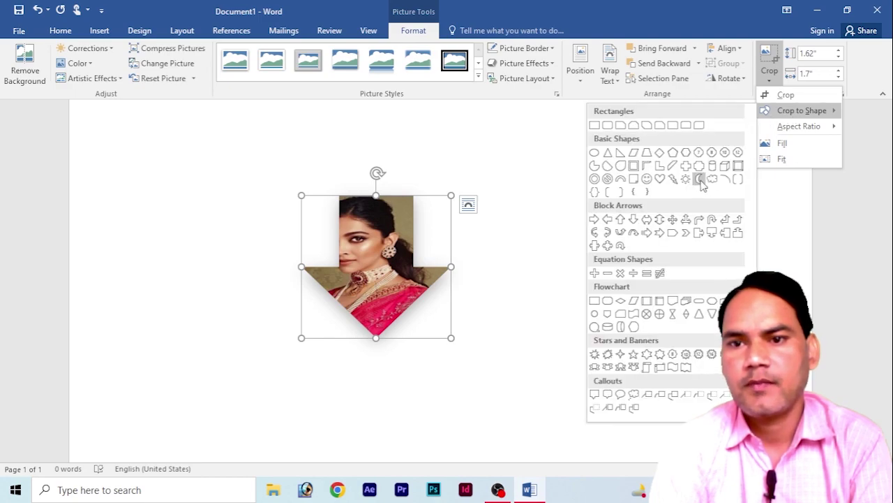
click(714, 179)
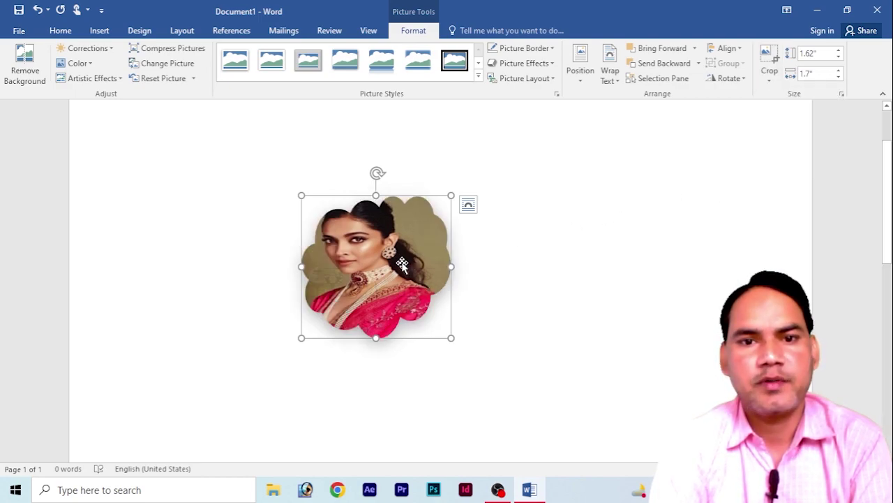
drag(450, 337, 483, 365)
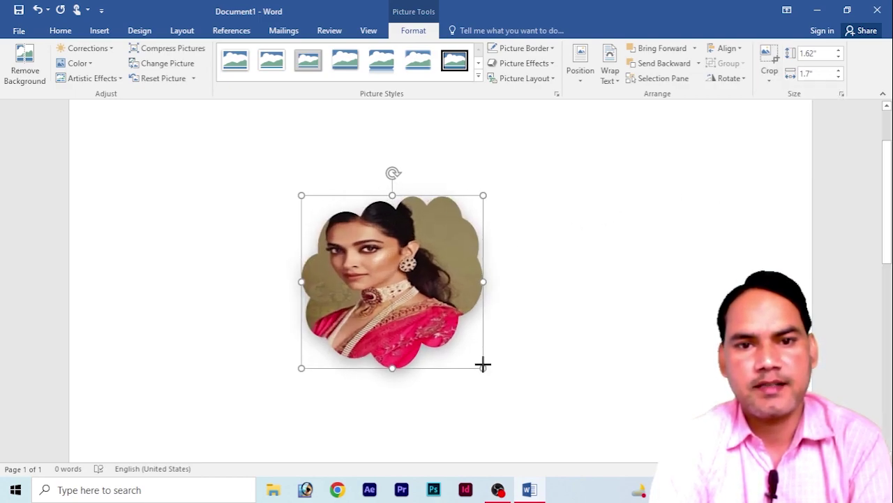
drag(405, 267, 380, 243)
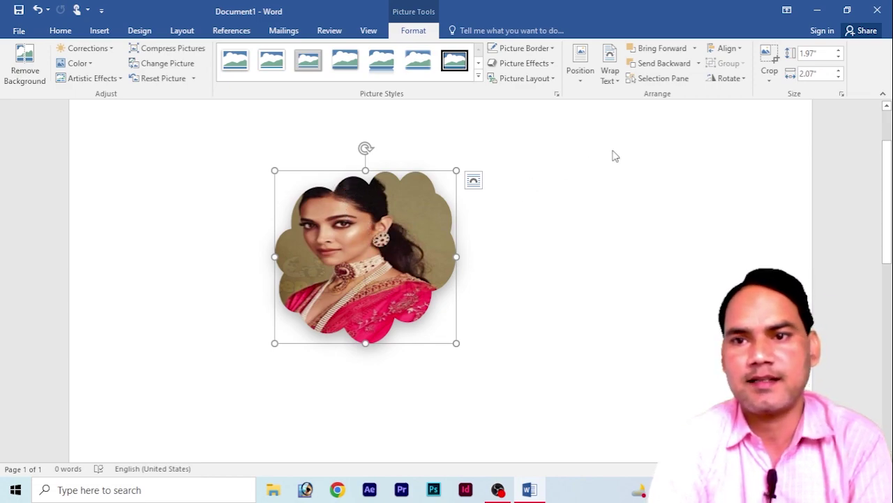
Set the cloud crop to Fill and shift the photo down inside the outline.
click(769, 81)
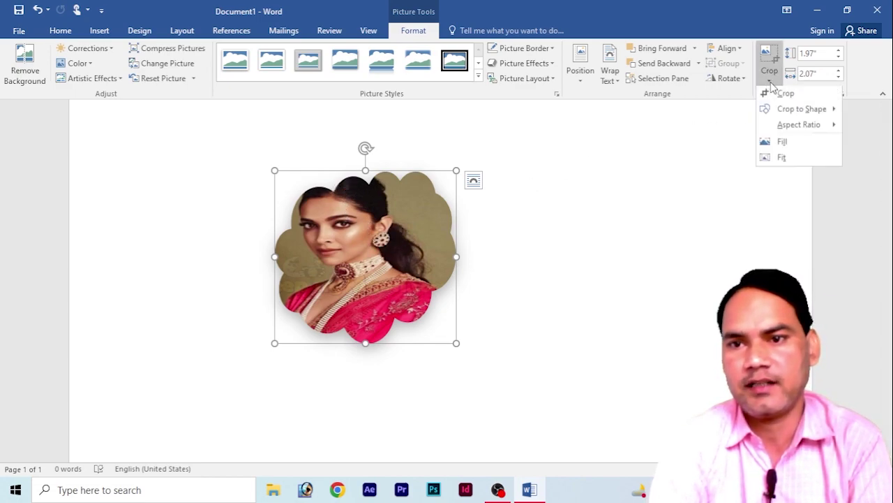
click(782, 144)
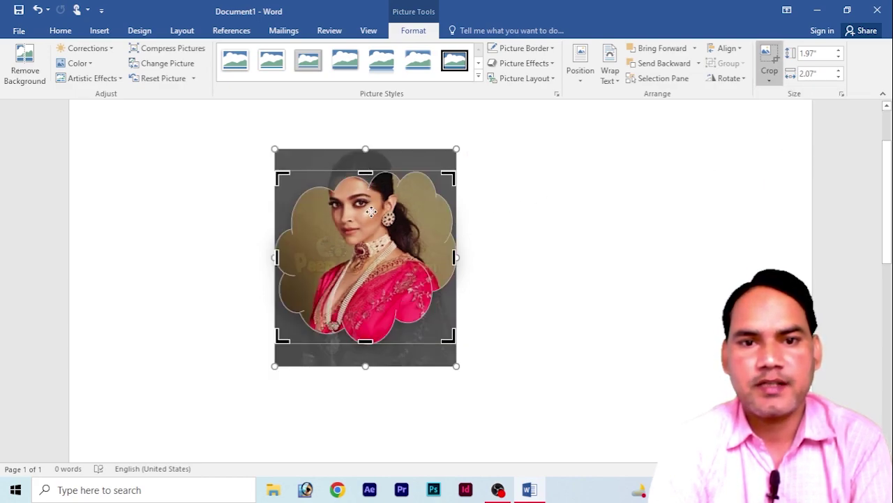
drag(372, 212, 373, 255)
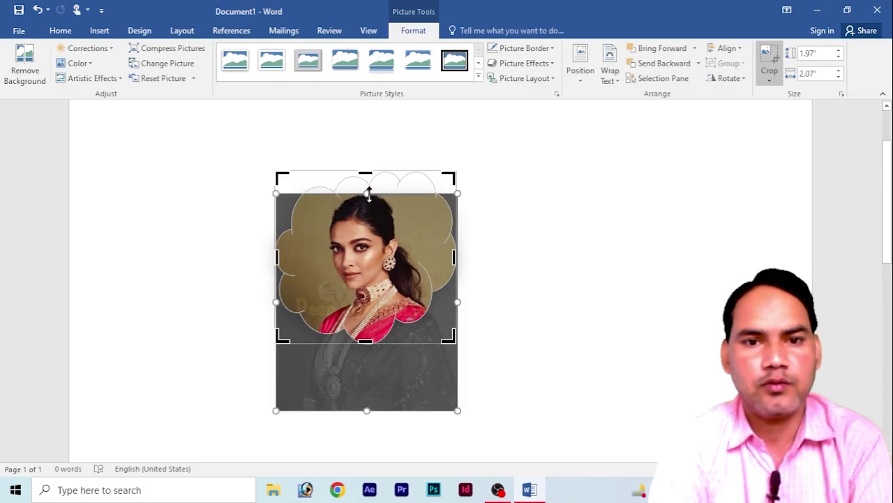
drag(368, 194, 369, 168)
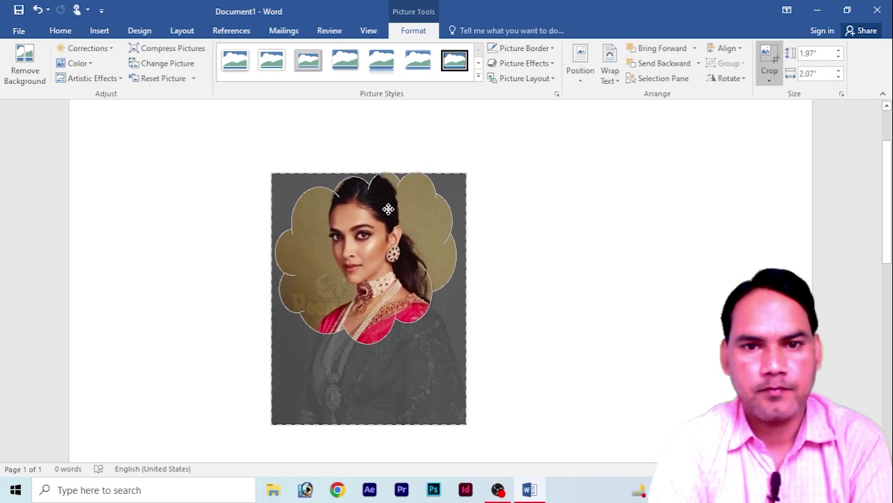
click(530, 280)
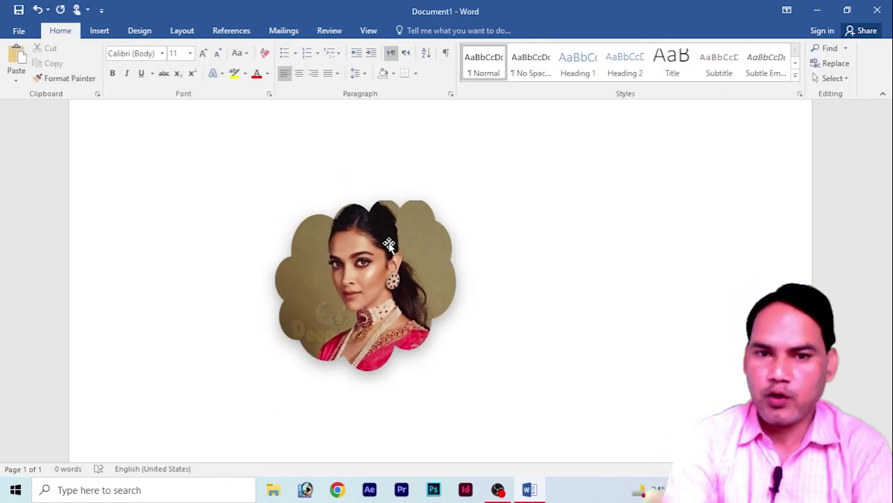
Switch to Fit, then back to Fill, reposition the face inside the cloud, and move the portrait up.
click(407, 258)
double_click(408, 258)
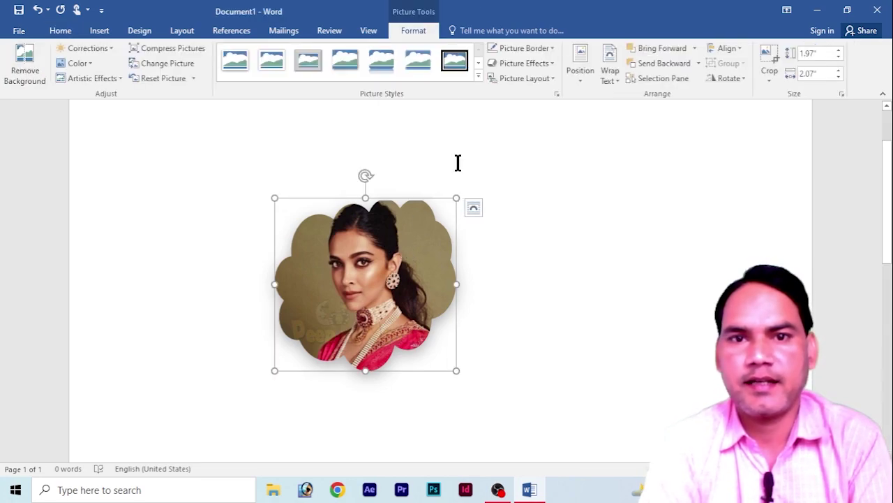
click(770, 82)
click(782, 161)
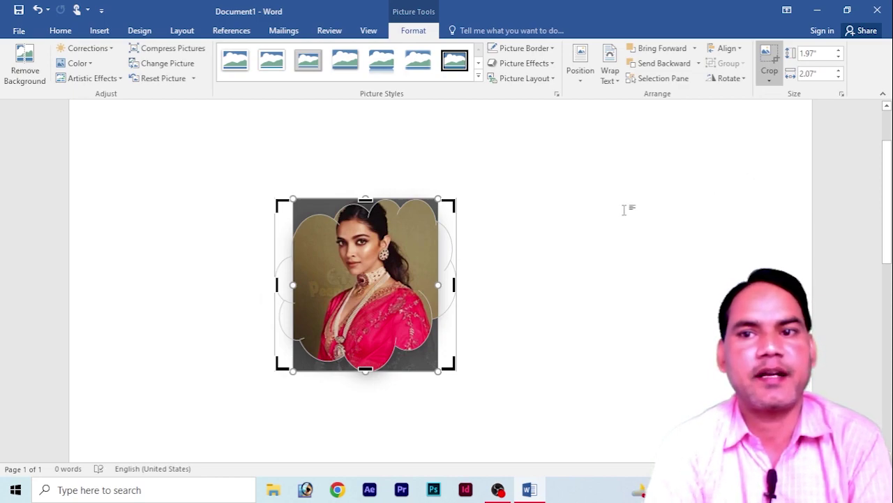
click(770, 81)
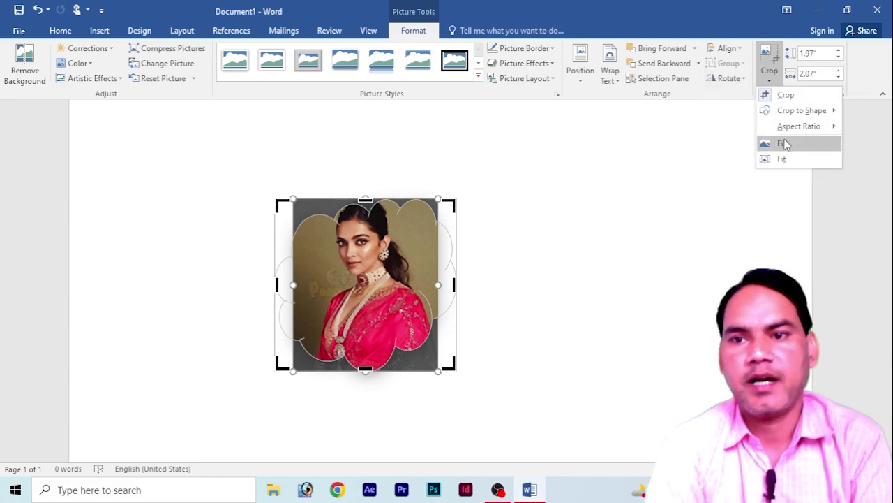
click(783, 144)
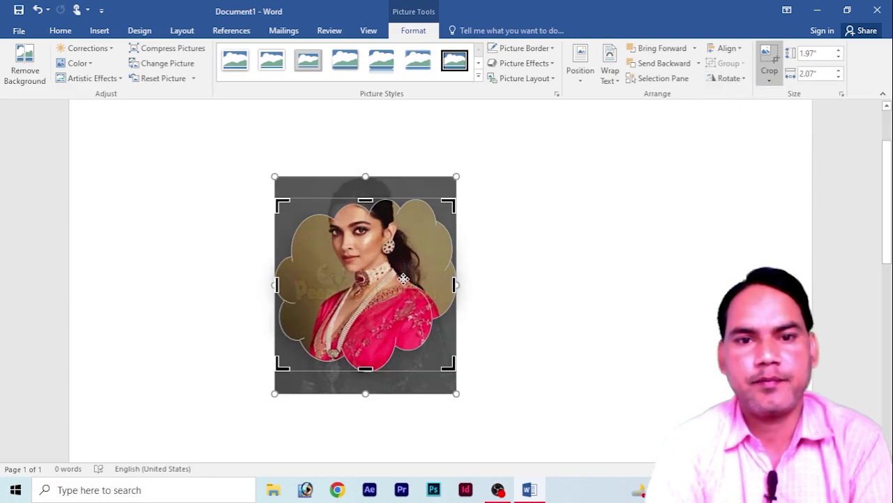
drag(404, 279, 408, 287)
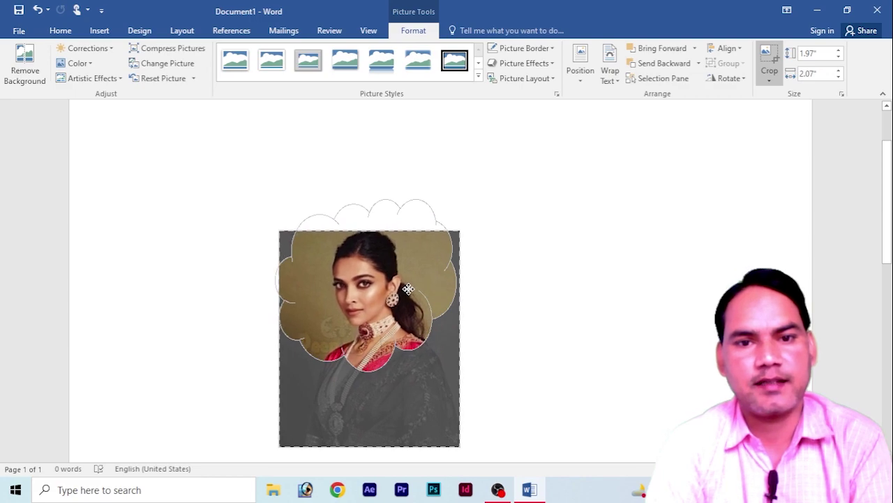
click(478, 279)
drag(361, 322, 371, 197)
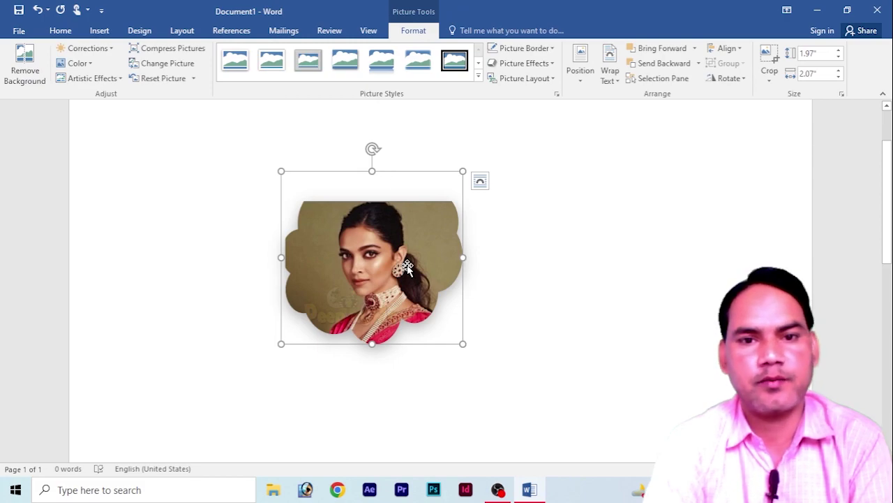
click(769, 75)
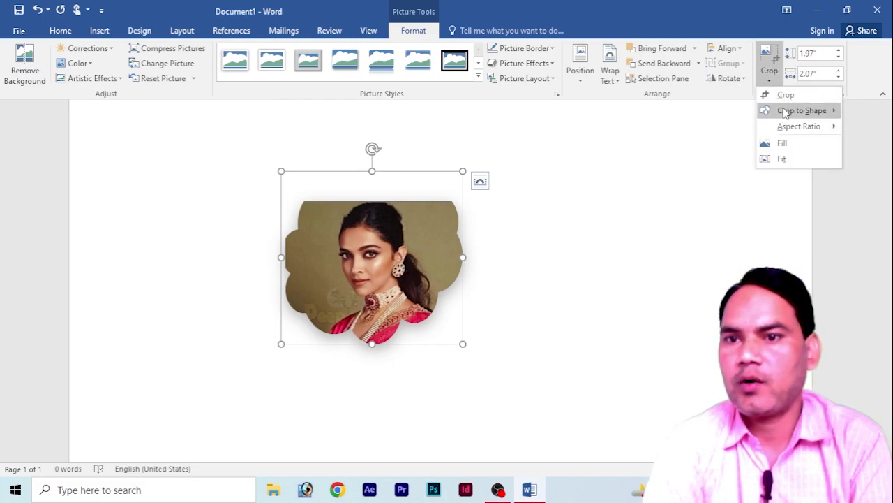
mouse_move(799, 126)
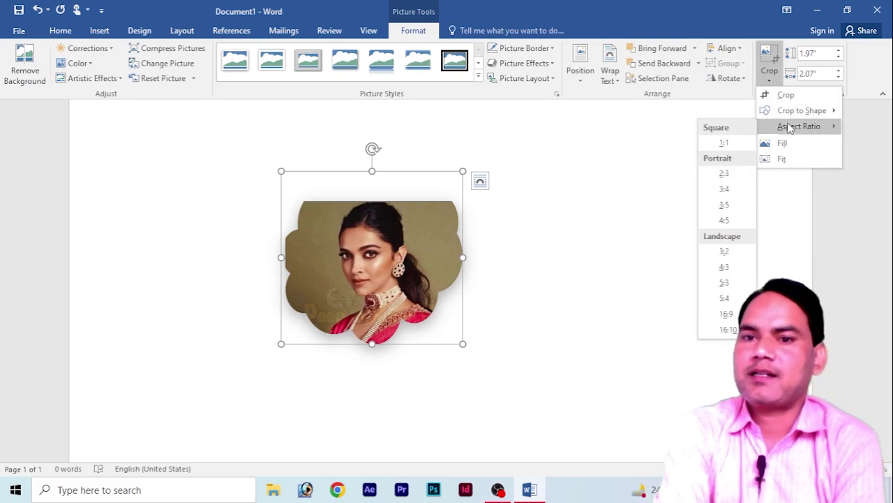
Recrop the cloud portrait to a 3:4 aspect ratio, 1.97 by 1.47 inches.
click(723, 189)
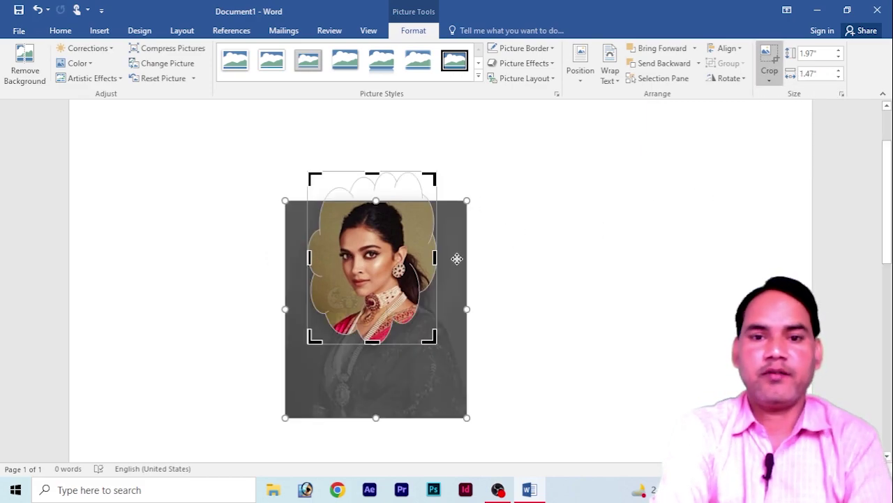
drag(456, 237, 381, 171)
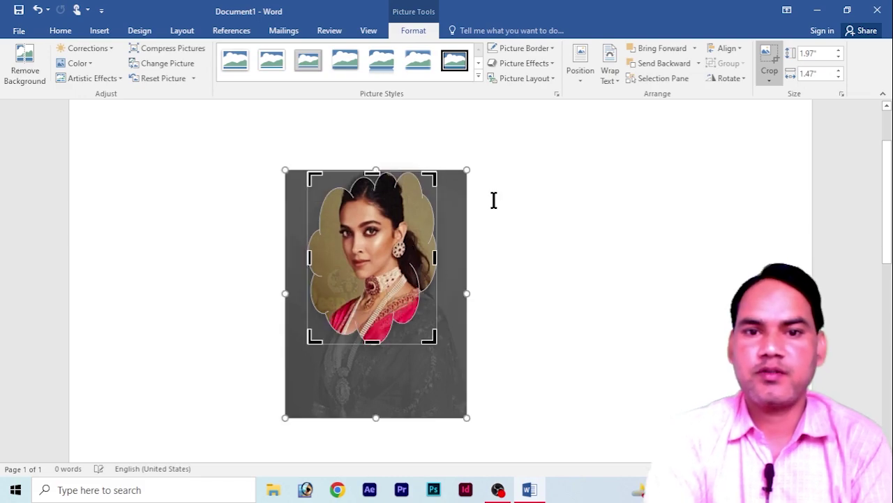
click(770, 81)
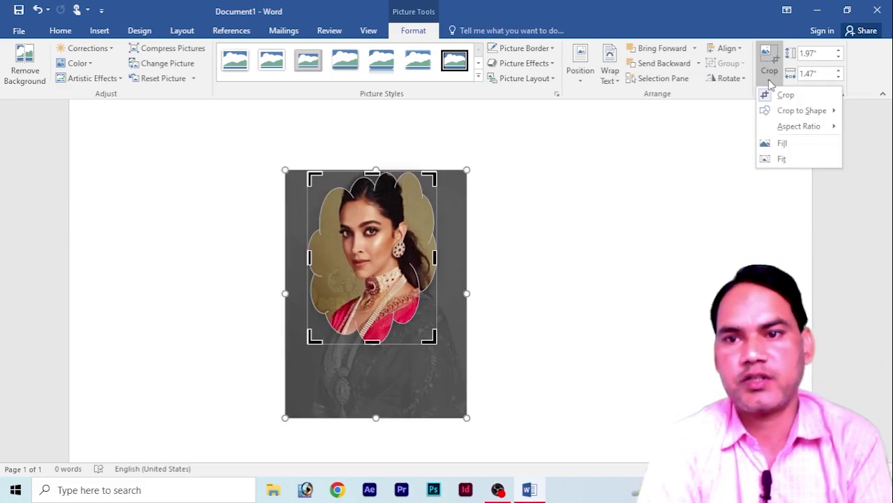
click(571, 238)
click(536, 231)
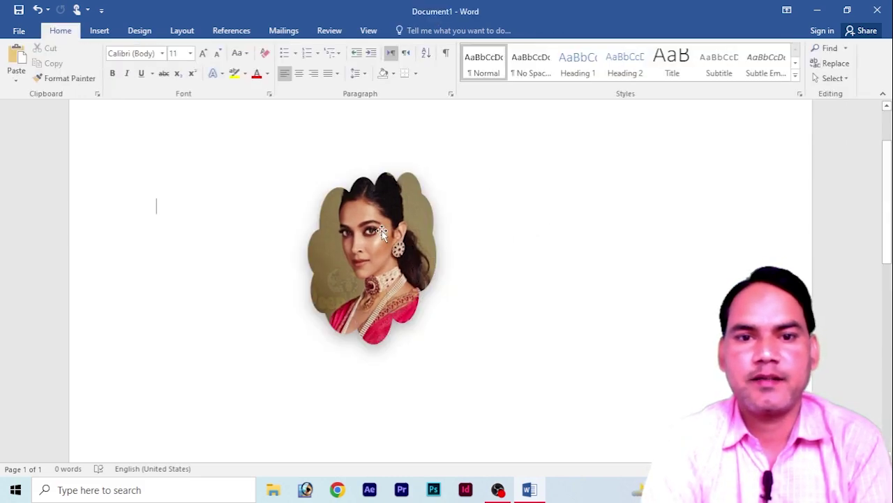
Move the cloud portrait to the page's top-right corner.
drag(382, 230, 716, 186)
click(469, 257)
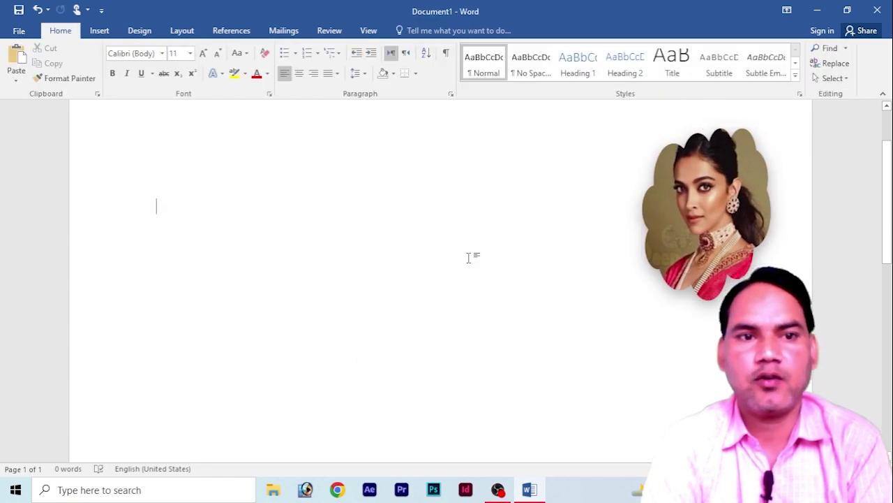
click(99, 30)
Insert the 9 by 6 inch close-up face photo from the desktop folder.
click(120, 62)
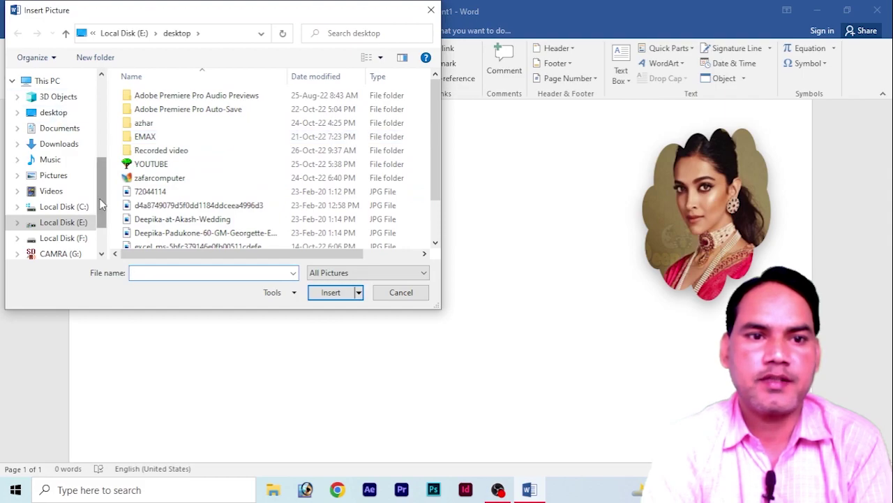
drag(102, 192, 102, 112)
click(61, 103)
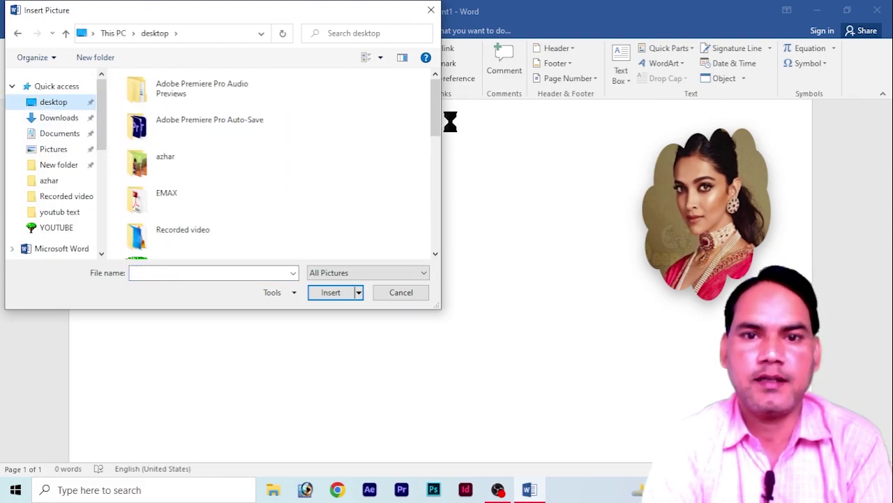
scroll(210, 174, down, 5)
double_click(196, 124)
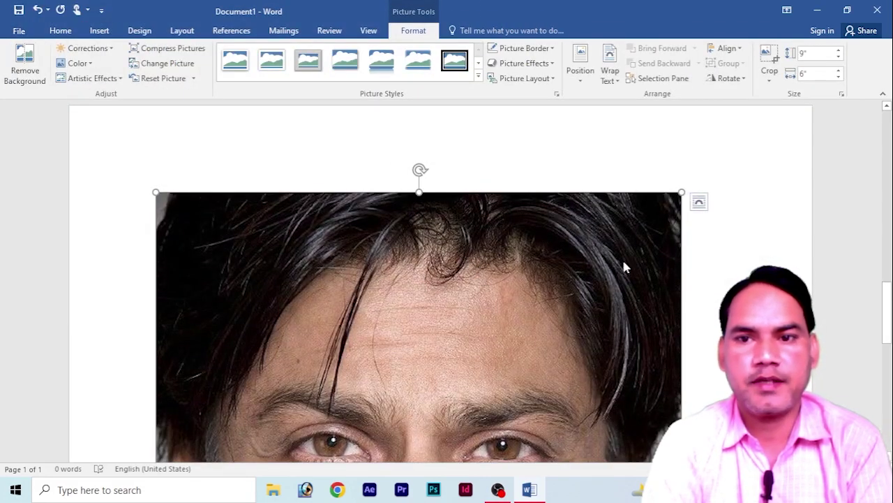
click(700, 204)
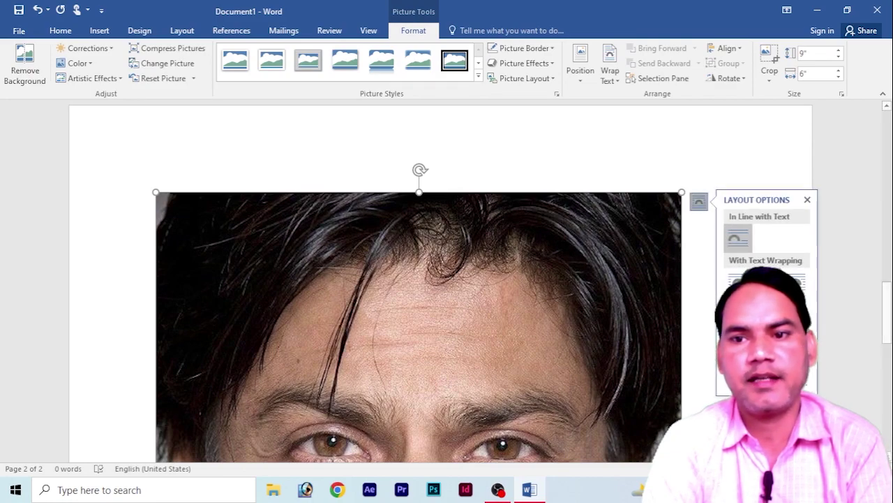
scroll(658, 187, down, 10)
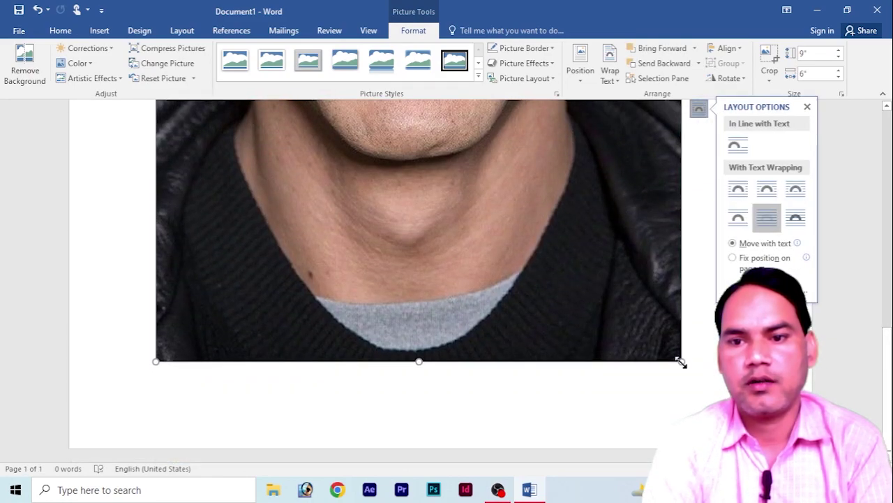
Shrink the face photo to 2.34 by 2.17 inches and place it left of the cloud portrait.
drag(682, 361, 505, 168)
scroll(498, 150, up, 10)
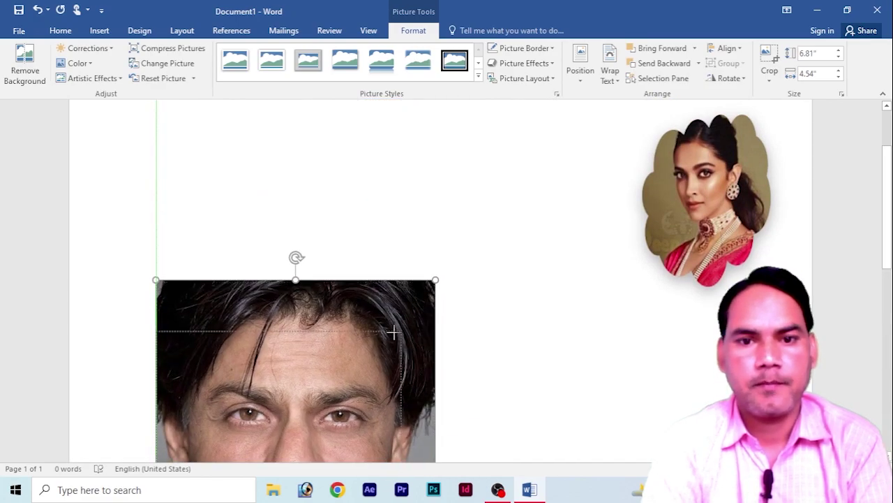
drag(550, 103, 473, 223)
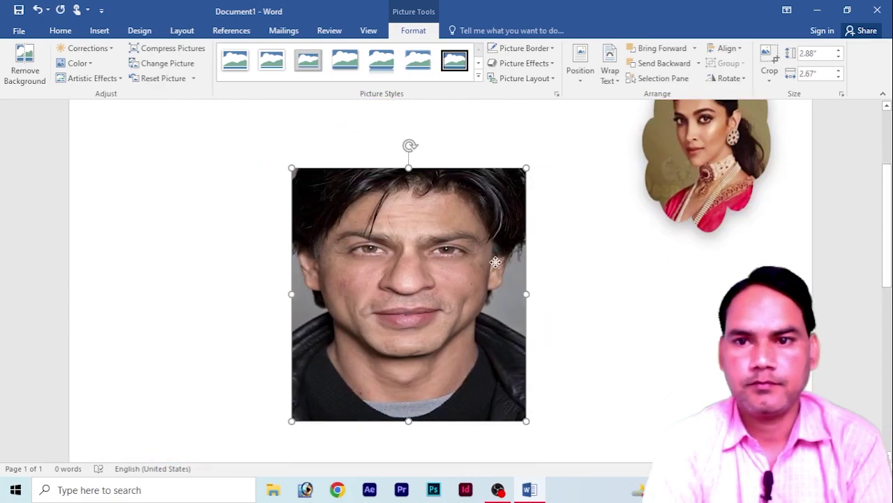
drag(407, 262, 492, 262)
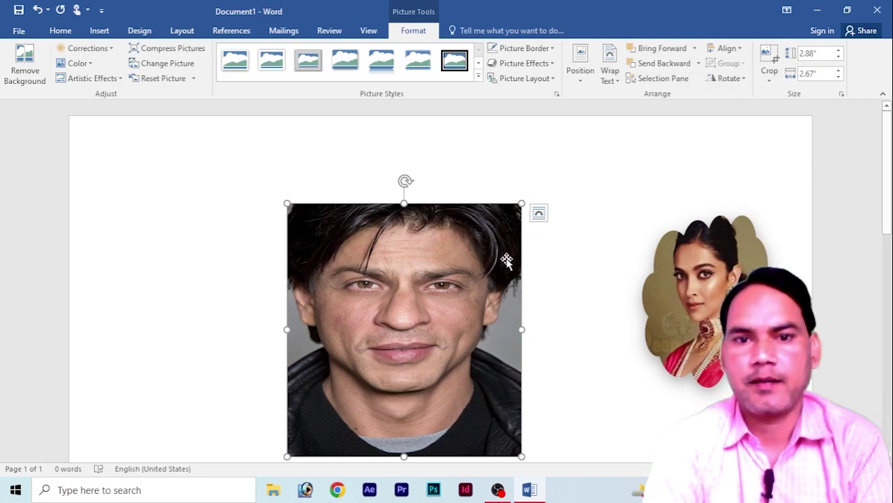
drag(522, 201, 478, 293)
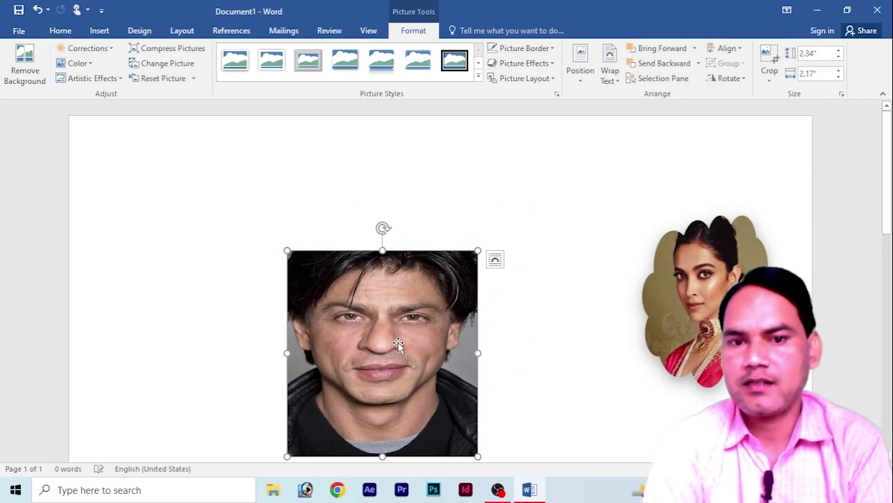
drag(398, 344, 376, 292)
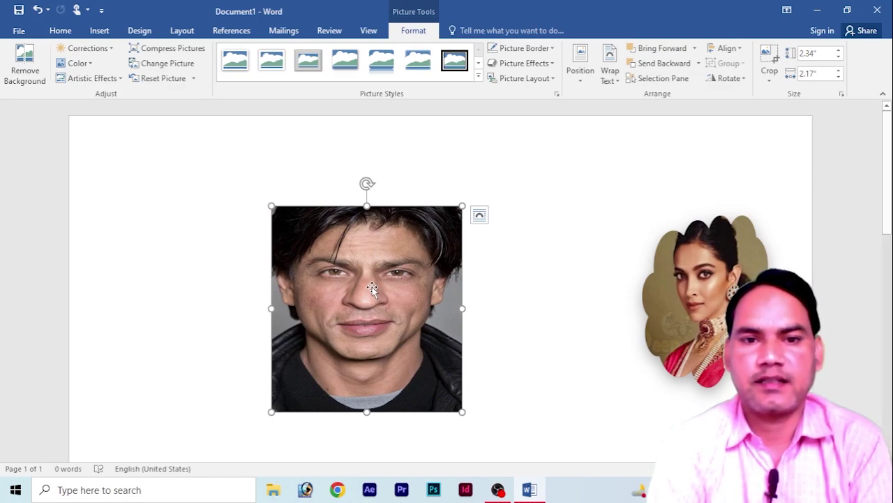
drag(375, 292, 336, 281)
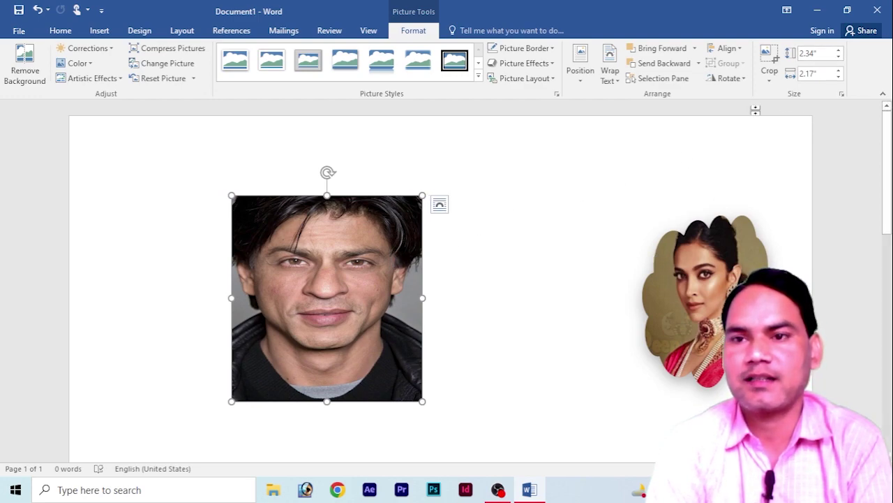
Enter 2-inch height and width values for the face photo in the Size group.
text(2)
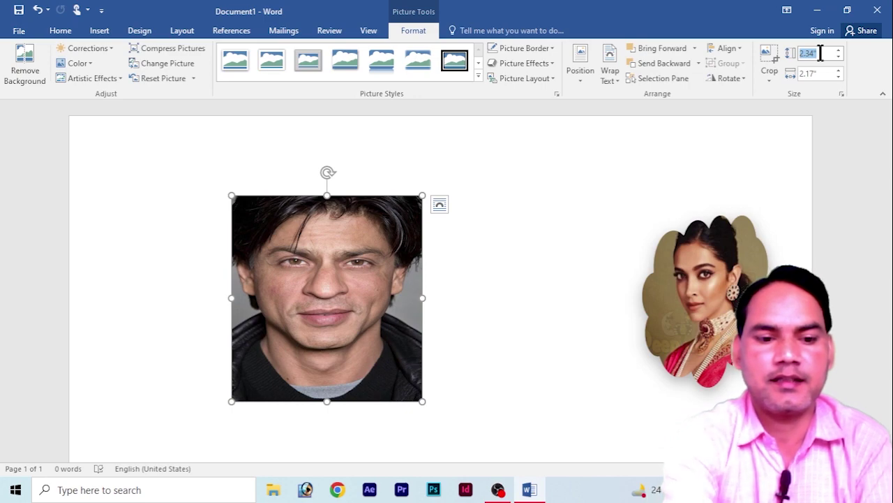
click(816, 73)
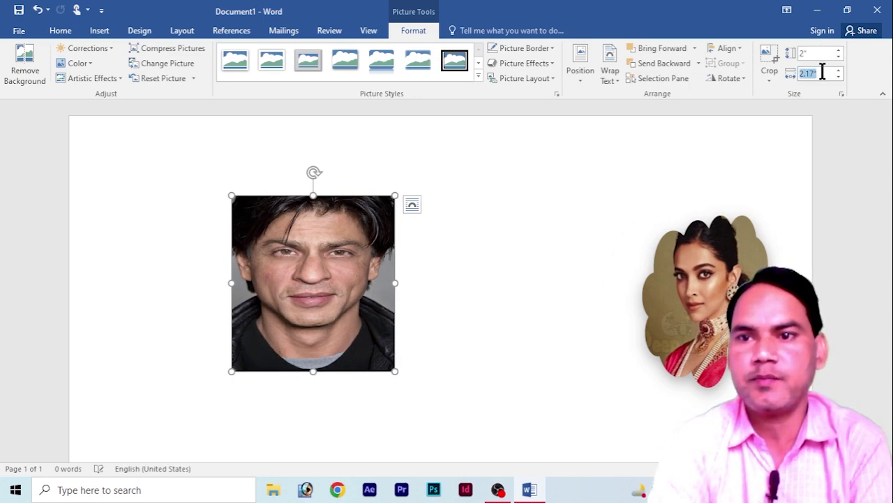
text(2)
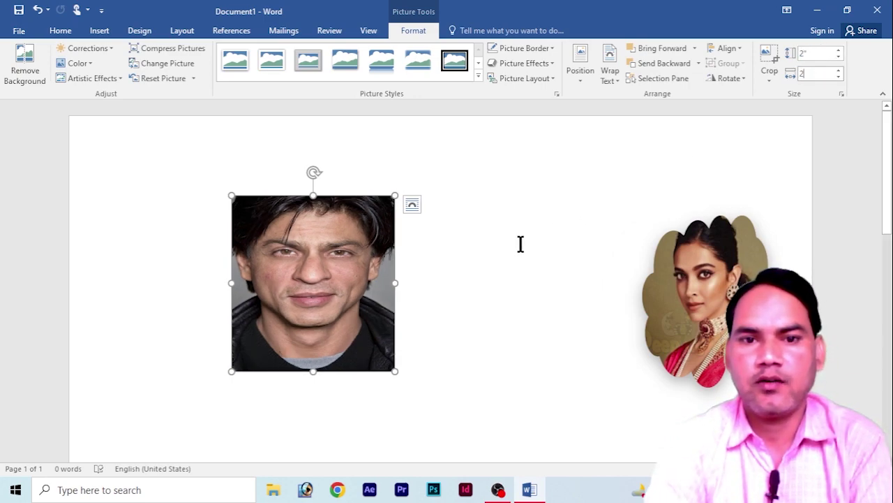
click(325, 262)
click(369, 257)
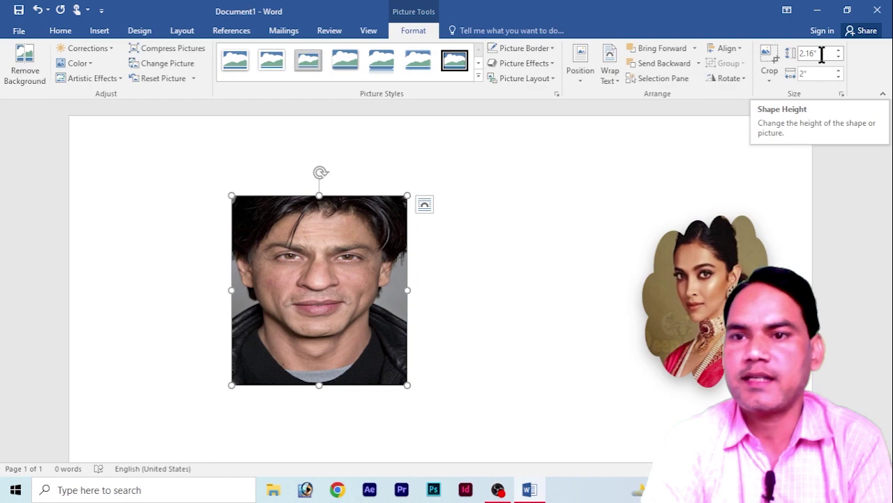
click(821, 55)
text(2)
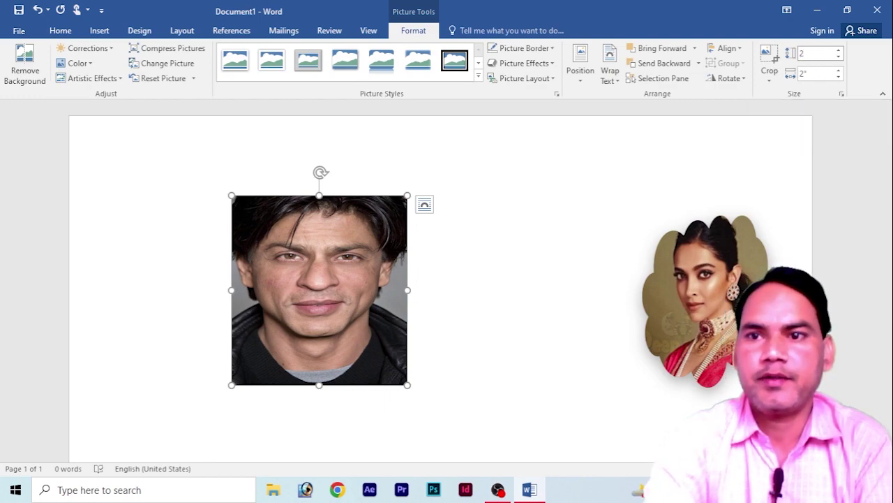
click(389, 262)
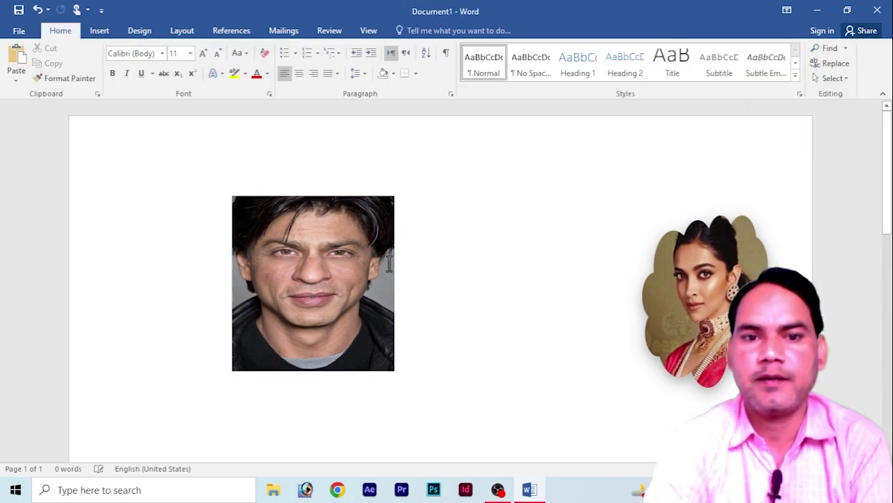
click(385, 209)
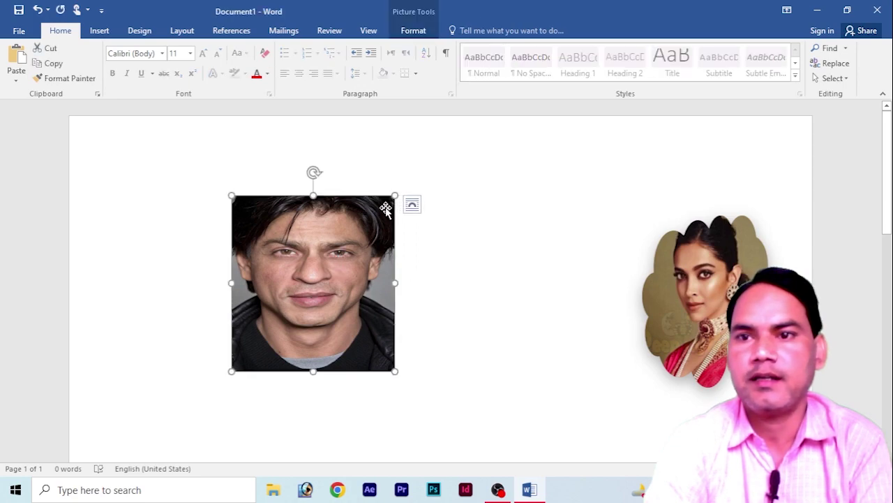
Turn off lock aspect ratio in the Layout size settings and set the width to 2 inches.
click(413, 30)
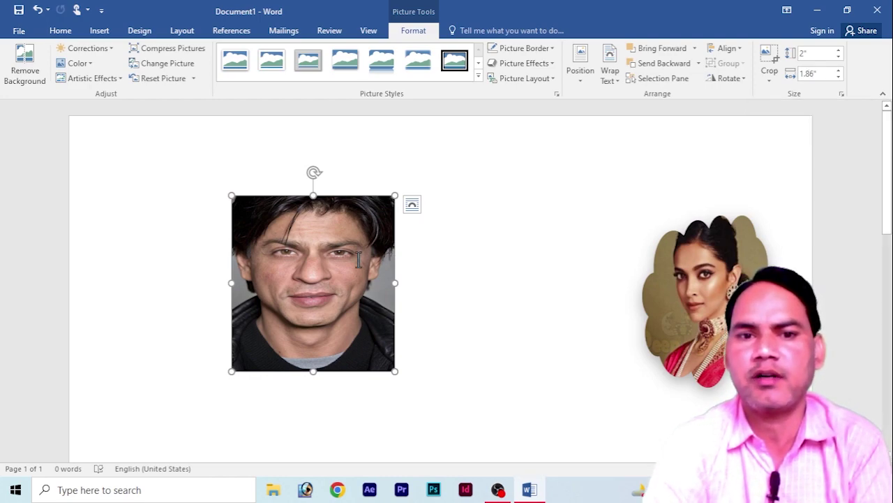
click(842, 94)
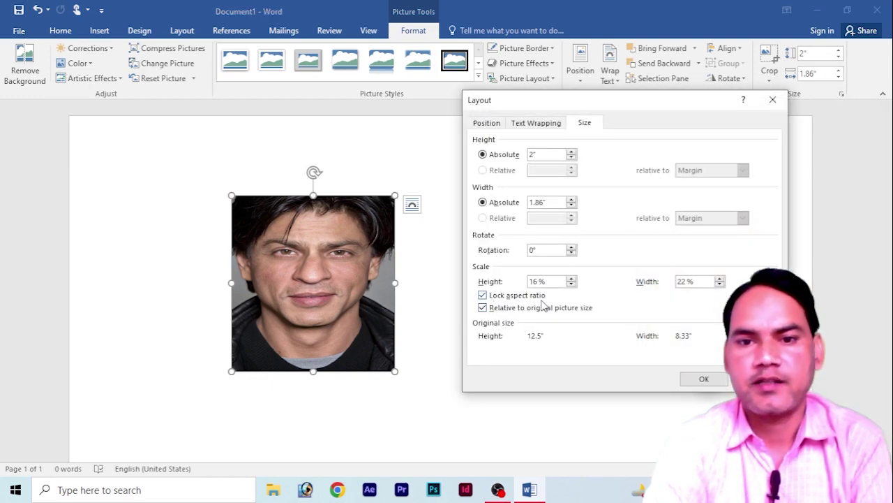
click(691, 381)
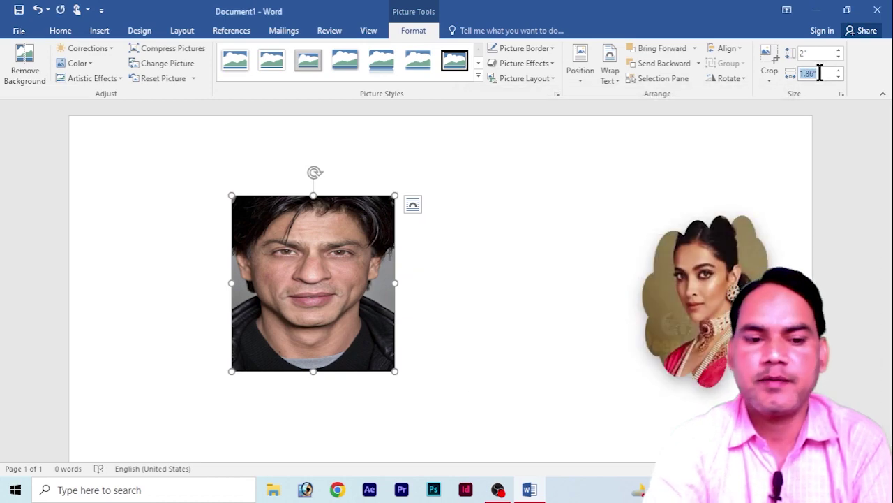
text(2)
click(447, 239)
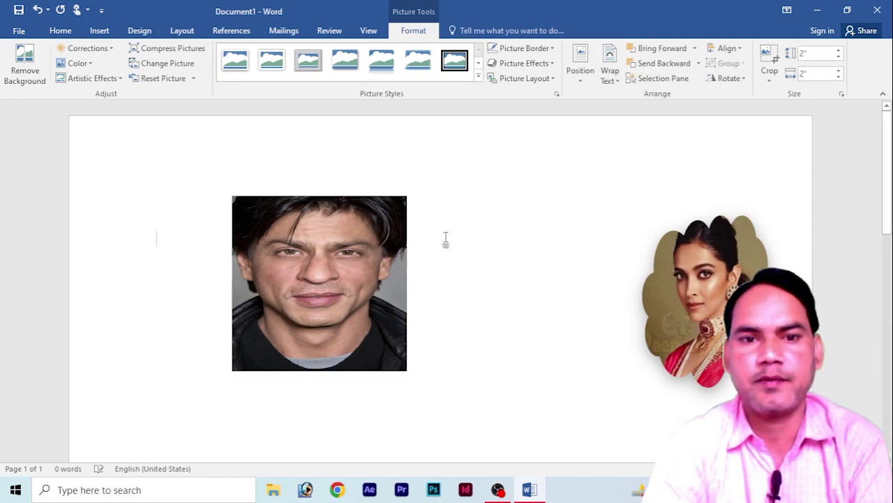
click(342, 257)
Drag the 2 by 2 inch face photo up and left near the page's top-left corner.
mouse_move(344, 255)
mouse_down()
mouse_move(360, 257)
mouse_move(350, 250)
mouse_up()
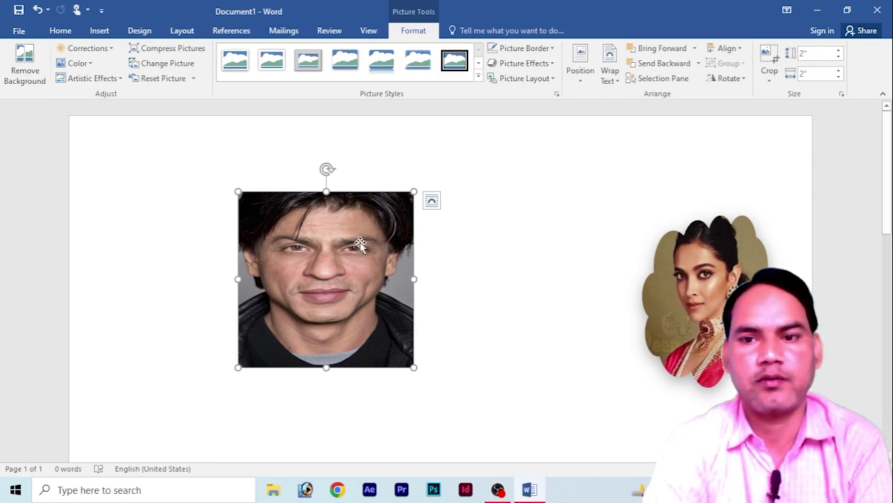
mouse_move(359, 245)
mouse_down()
mouse_move(211, 204)
mouse_move(222, 188)
mouse_up()
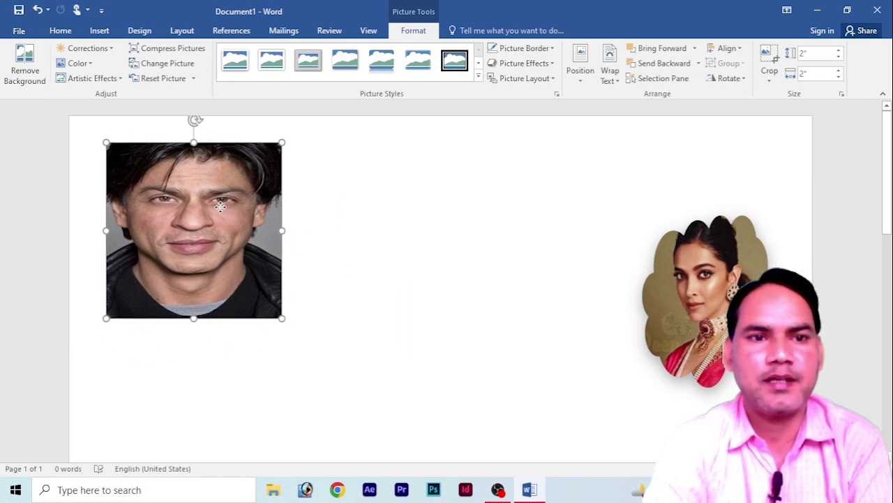
drag(213, 203, 208, 206)
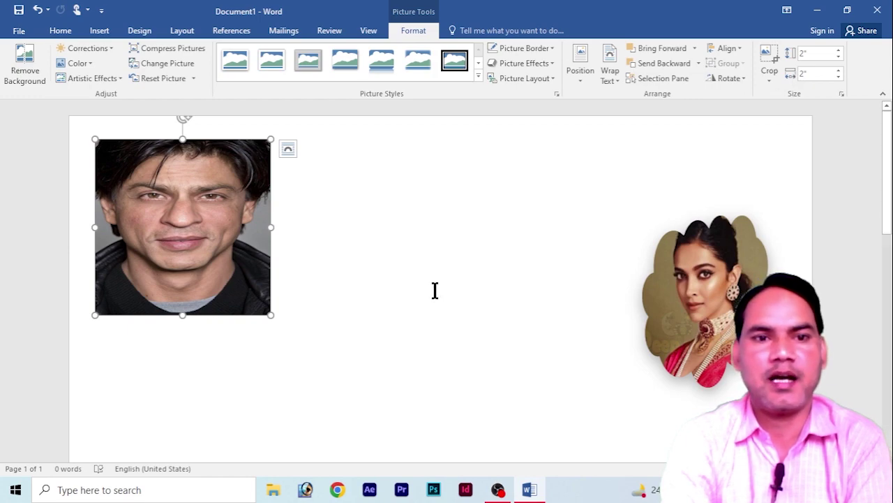
drag(195, 231, 216, 240)
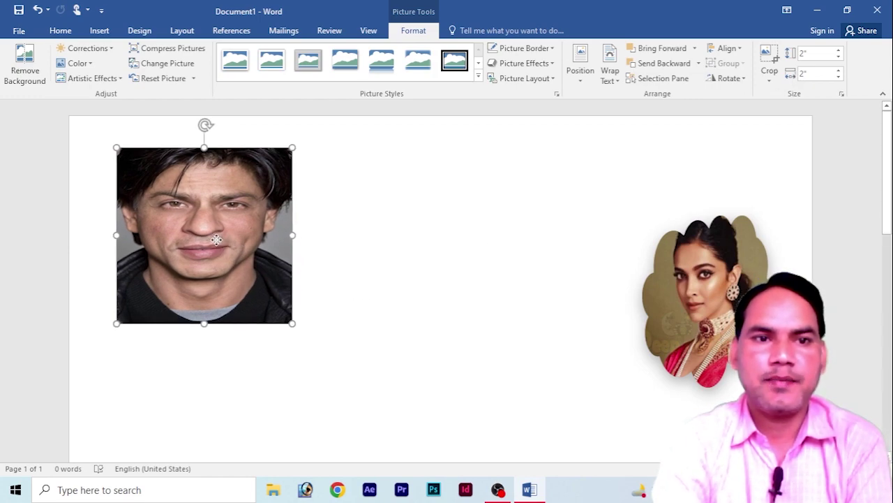
Move the face photo toward the page centre and apply Brightness +40% Contrast +20%.
click(115, 49)
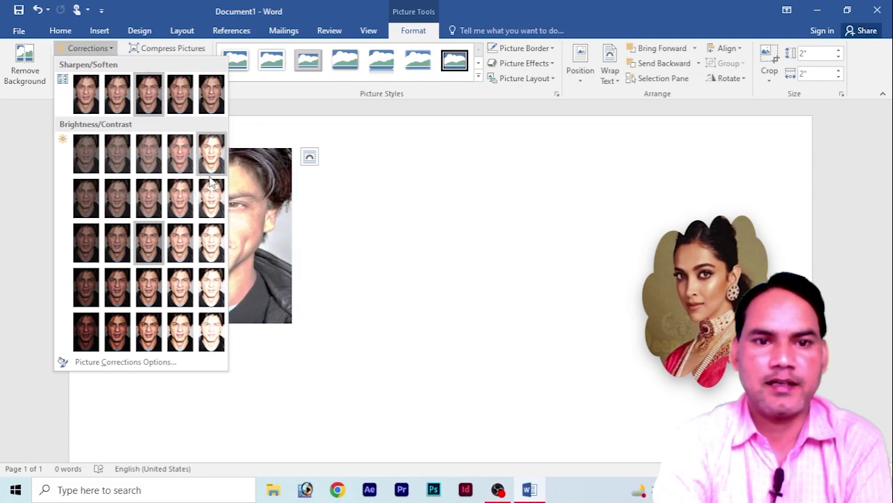
click(311, 208)
drag(239, 205, 410, 212)
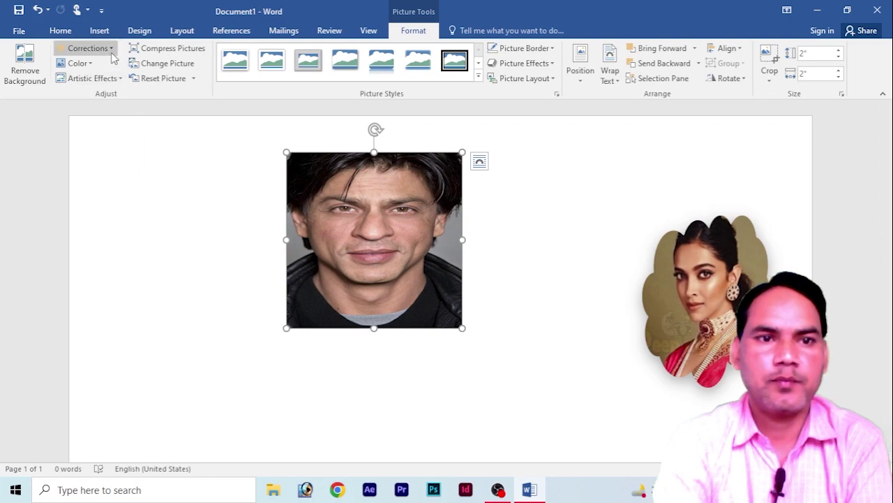
click(88, 48)
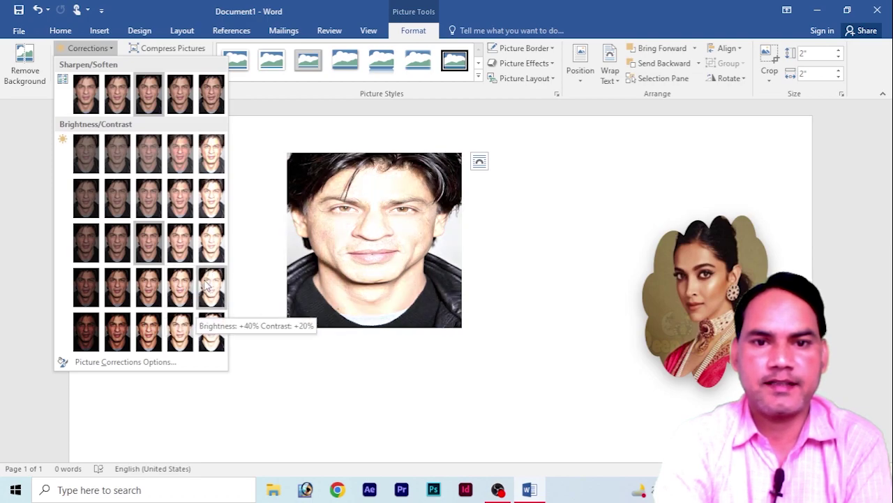
click(204, 286)
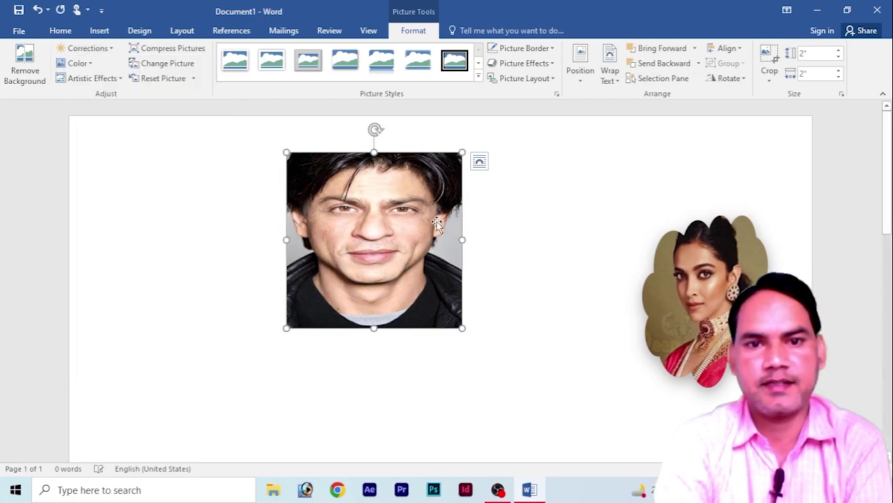
Move the face photo to the left edge and paste copies, placing three across the top and one below.
drag(390, 238, 225, 225)
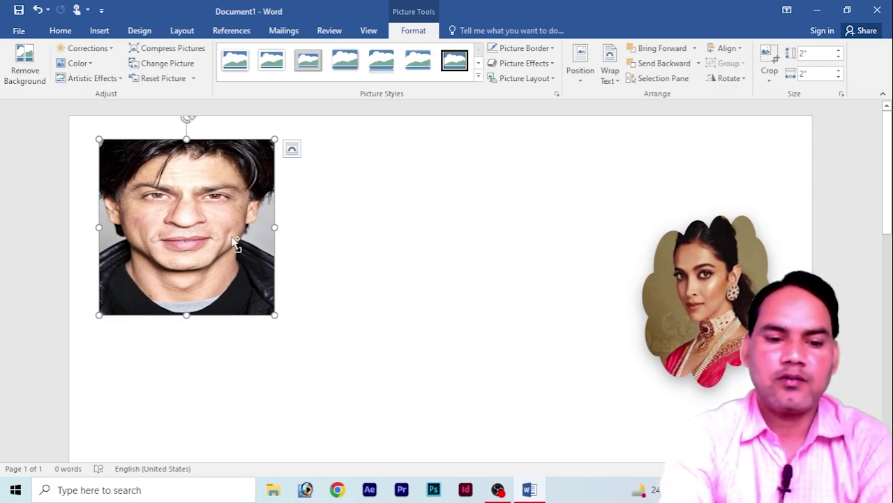
key(ctrl+v)
drag(231, 239, 397, 223)
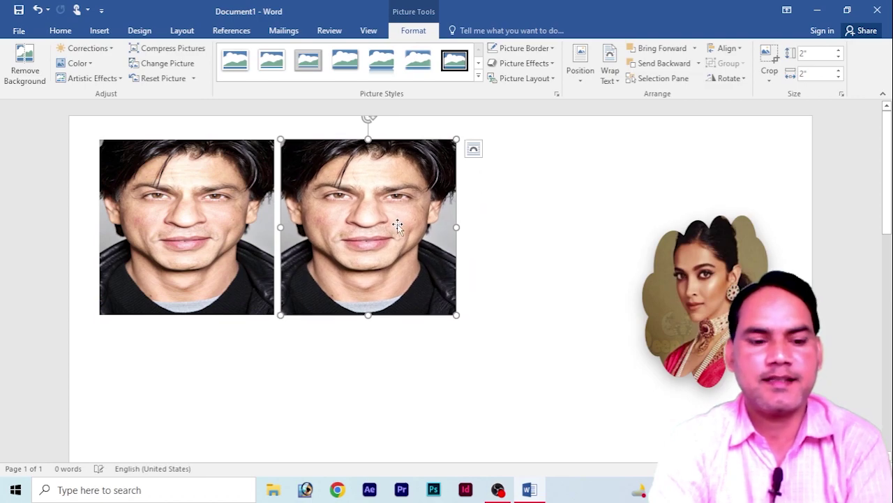
key(ctrl+v)
mouse_move(398, 225)
mouse_down()
mouse_move(577, 207)
mouse_move(602, 281)
mouse_move(273, 304)
mouse_up()
key(ctrl+v)
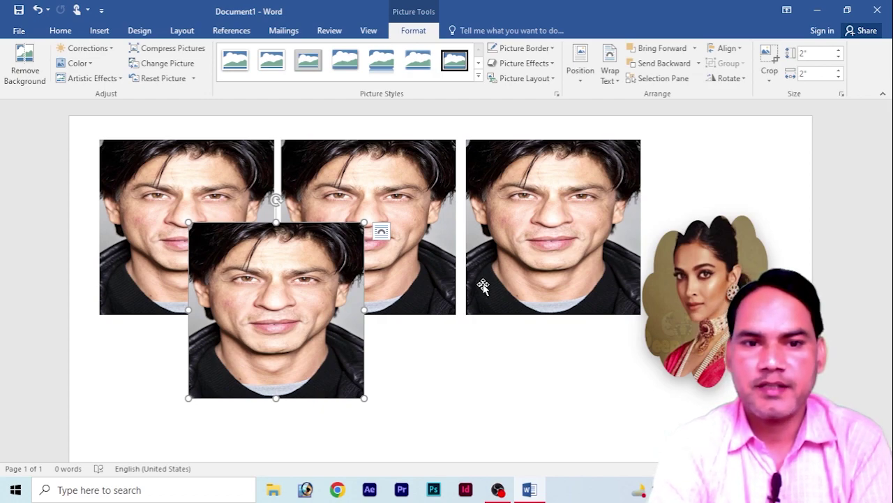
Overlap the fourth copy with the top row, send it to the back, and nudge it right.
drag(313, 311, 331, 307)
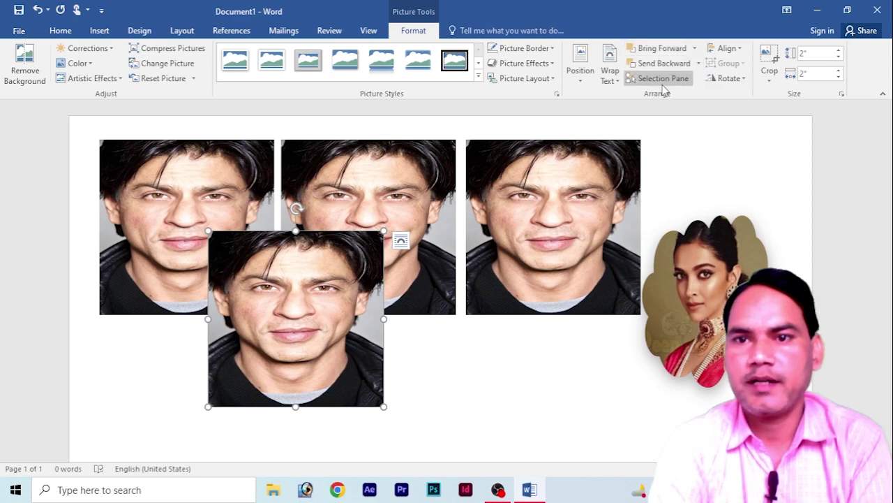
click(696, 48)
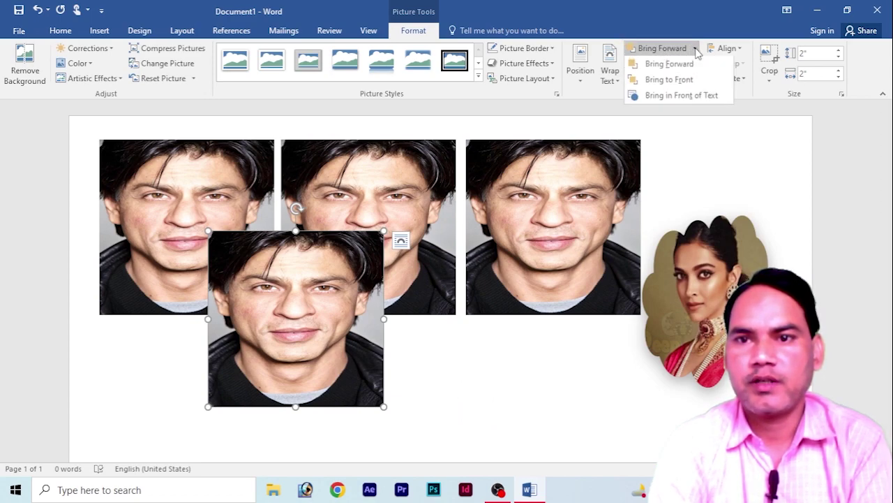
click(696, 50)
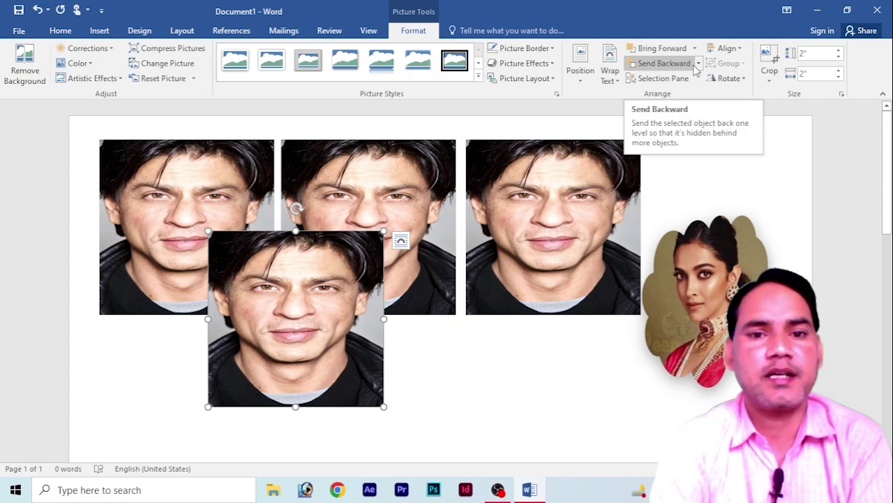
click(697, 64)
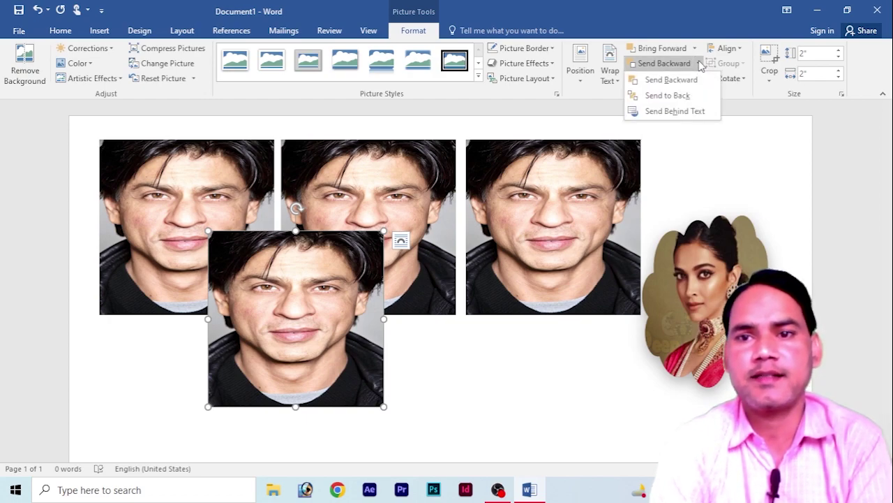
click(683, 97)
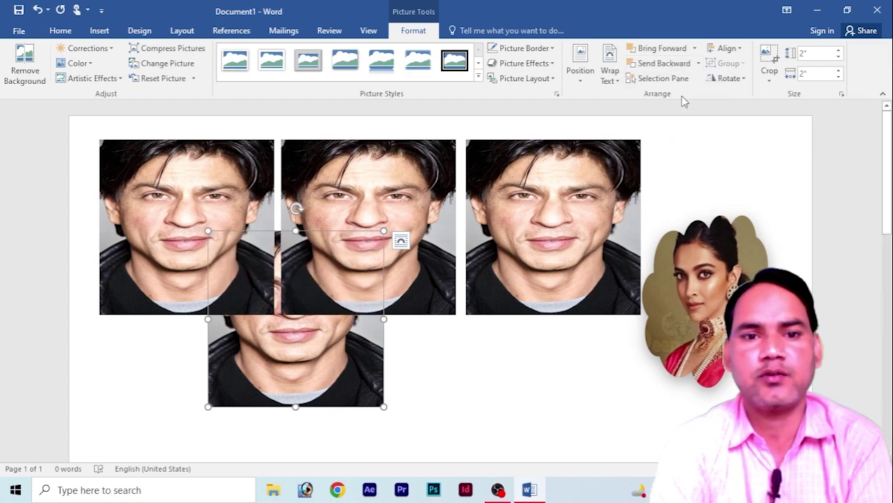
drag(326, 352, 337, 356)
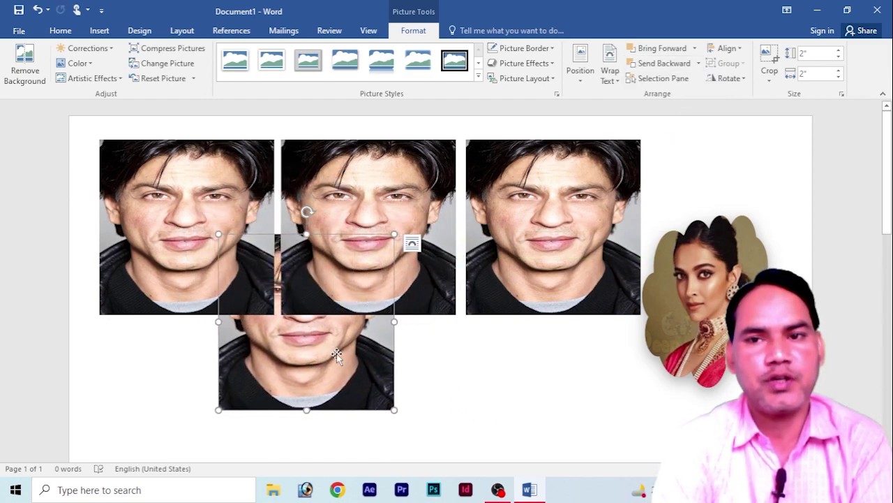
Bring the lower photo forward under the middle copy and move the cloud portrait into the collage.
click(696, 50)
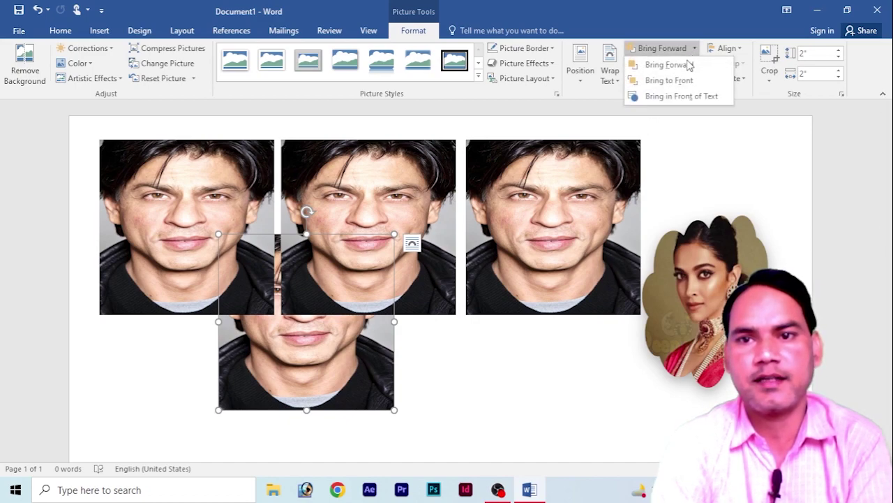
click(666, 66)
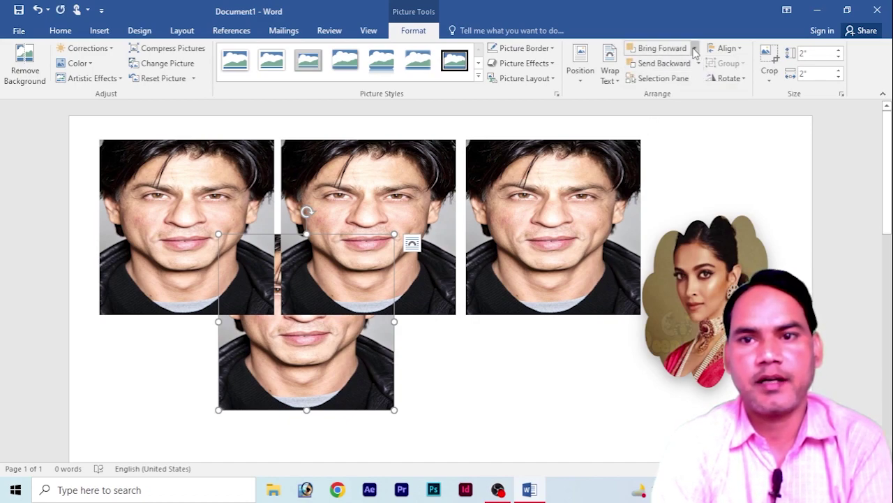
click(659, 48)
mouse_move(344, 275)
mouse_down()
mouse_move(390, 279)
mouse_move(383, 283)
mouse_up()
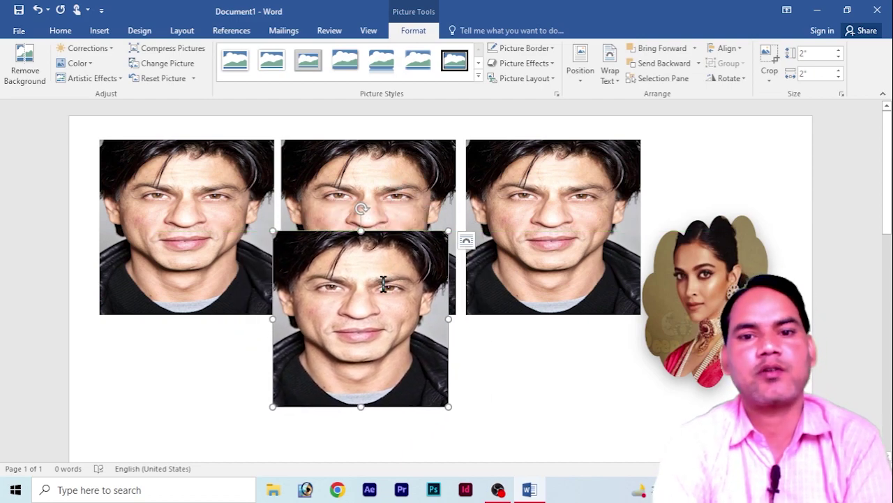
mouse_move(698, 286)
mouse_down()
mouse_move(414, 321)
mouse_move(444, 319)
mouse_up()
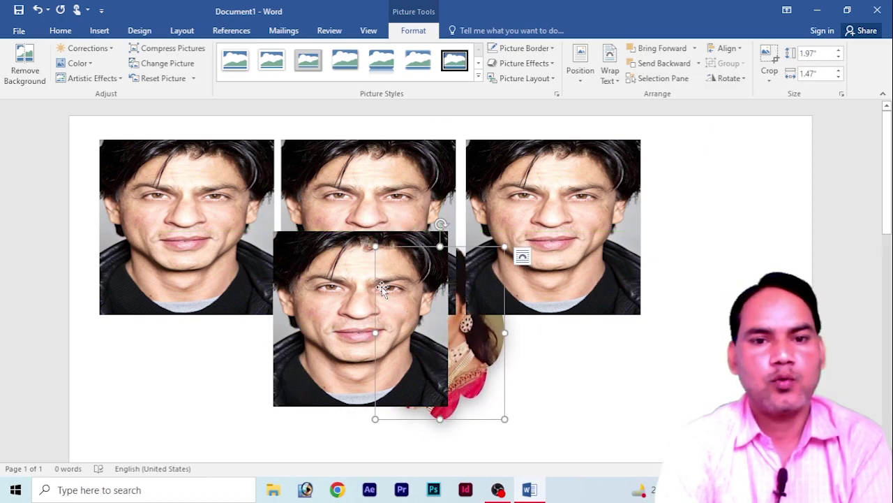
Bring the cloud portrait to the front, overlapping the lower middle and right face photos.
click(698, 63)
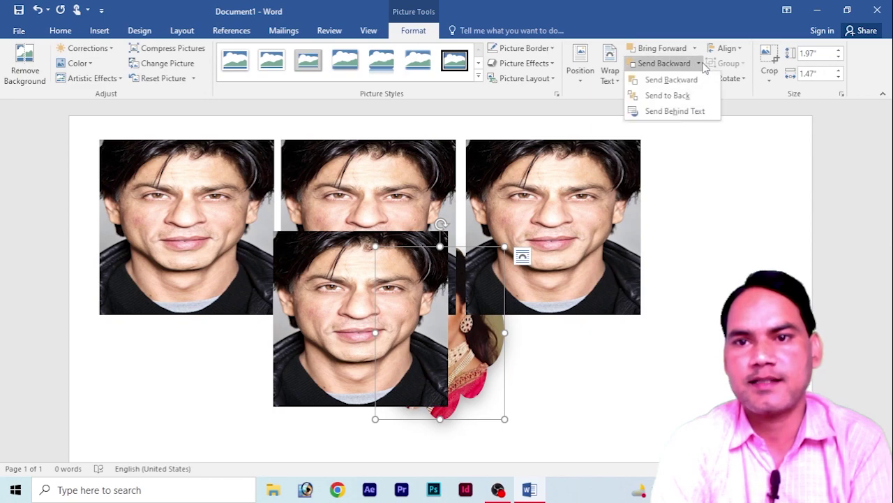
click(687, 95)
click(696, 48)
click(661, 79)
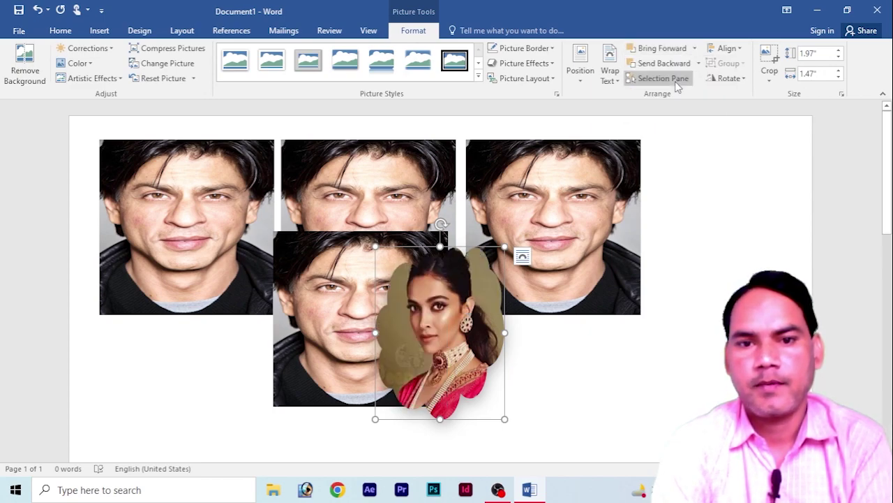
drag(368, 302, 349, 291)
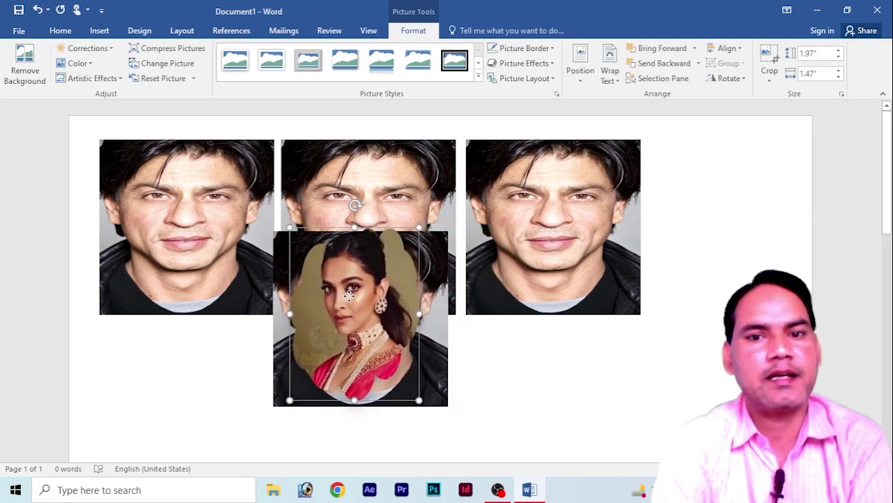
drag(350, 291, 467, 295)
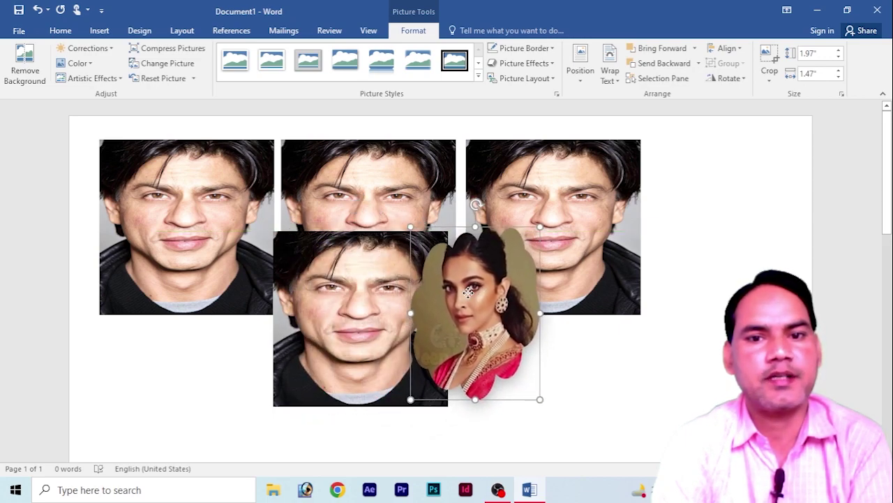
click(595, 373)
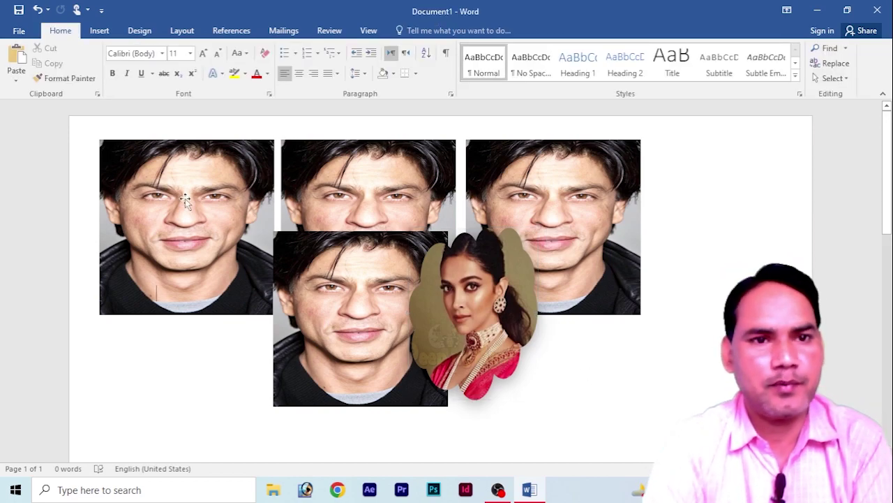
click(212, 191)
key(alt+n)
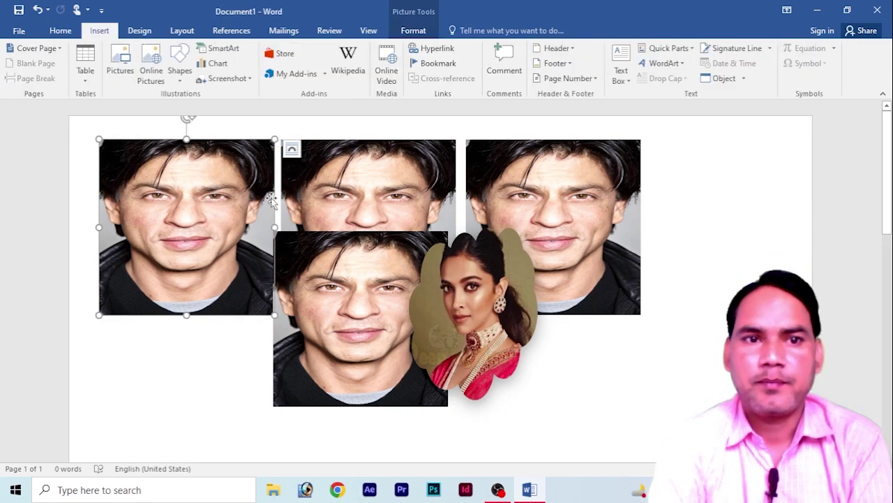